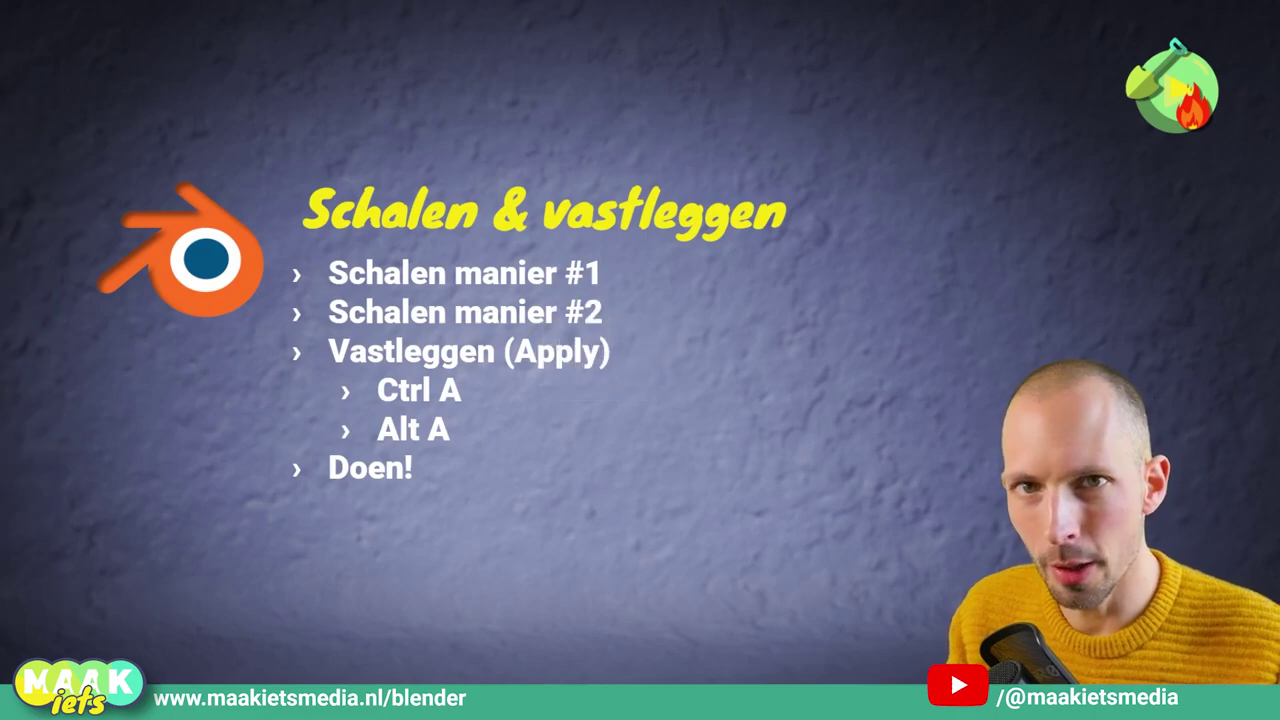
# Select the bird Vogel 1 after orbiting to a lower side angle of the sea scene
pyautogui.click(836, 468)
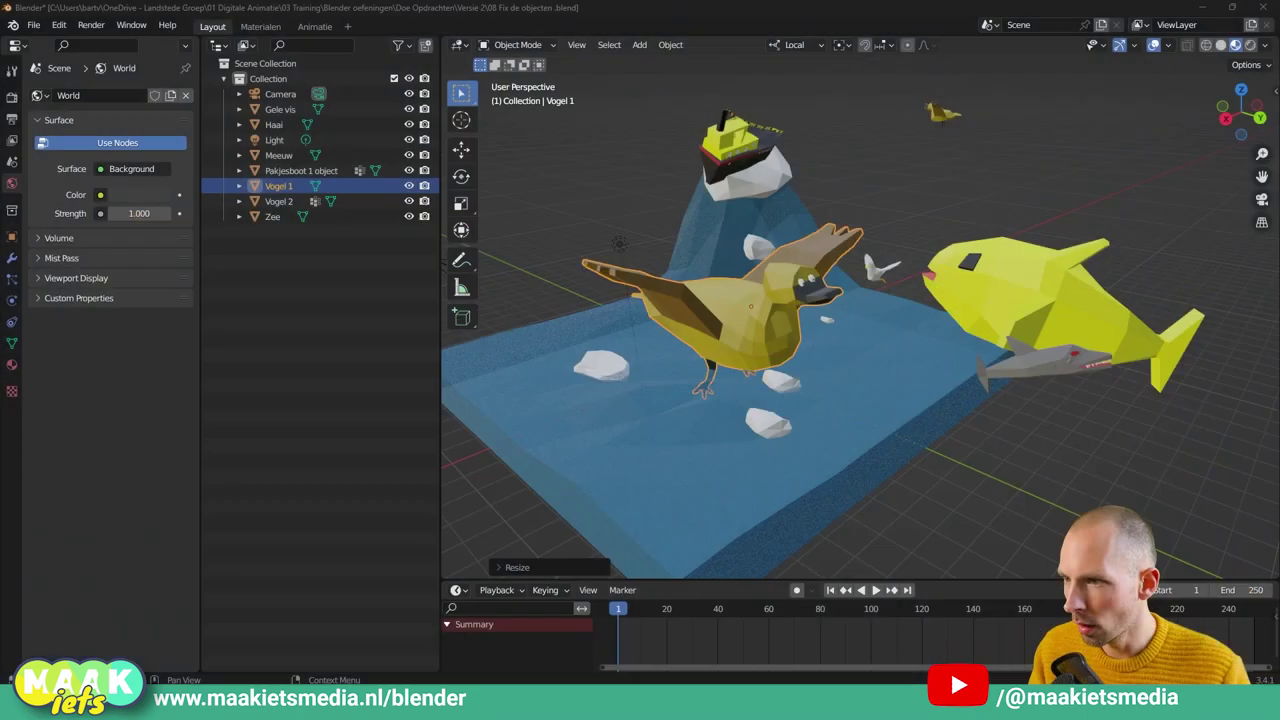
pyautogui.click(944, 442)
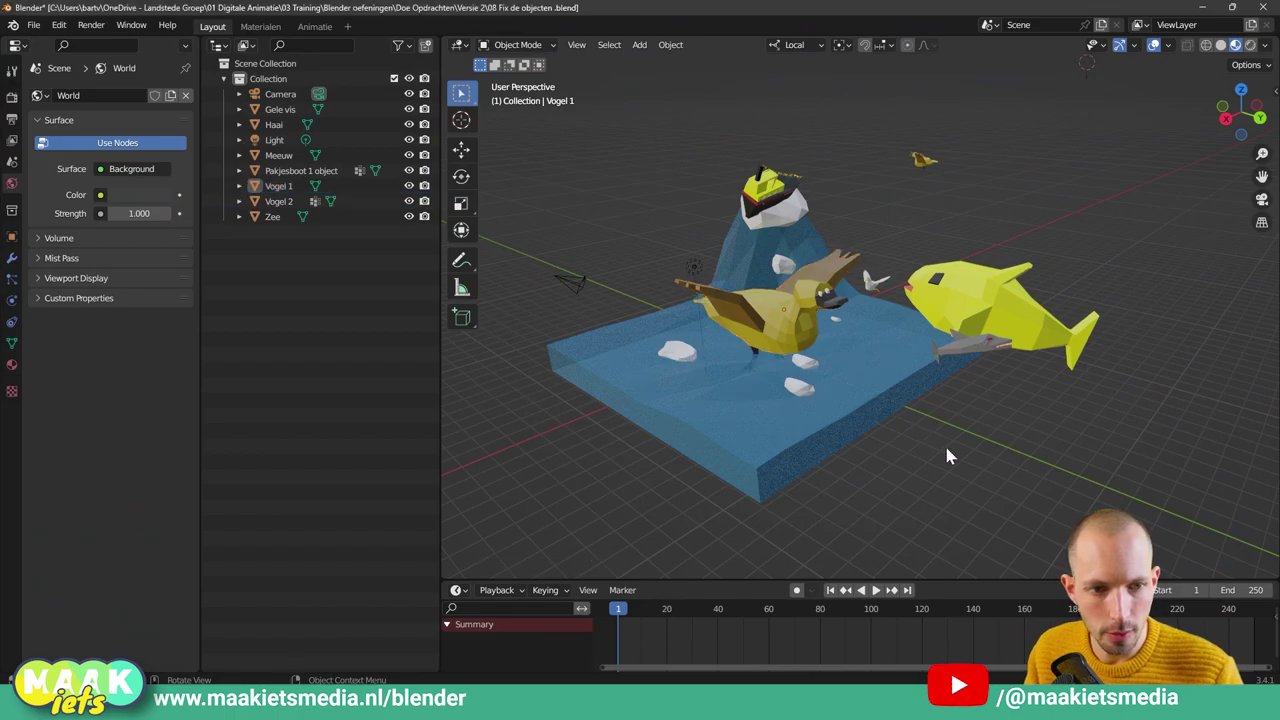
pyautogui.moveTo(944, 442)
pyautogui.mouseDown(button='middle')
pyautogui.moveTo(818, 434)
pyautogui.moveTo(874, 451)
pyautogui.moveTo(1051, 449)
pyautogui.moveTo(951, 378)
pyautogui.moveTo(818, 398)
pyautogui.moveTo(847, 381)
pyautogui.moveTo(1015, 393)
pyautogui.mouseUp(button='middle')
pyautogui.click(1015, 393)
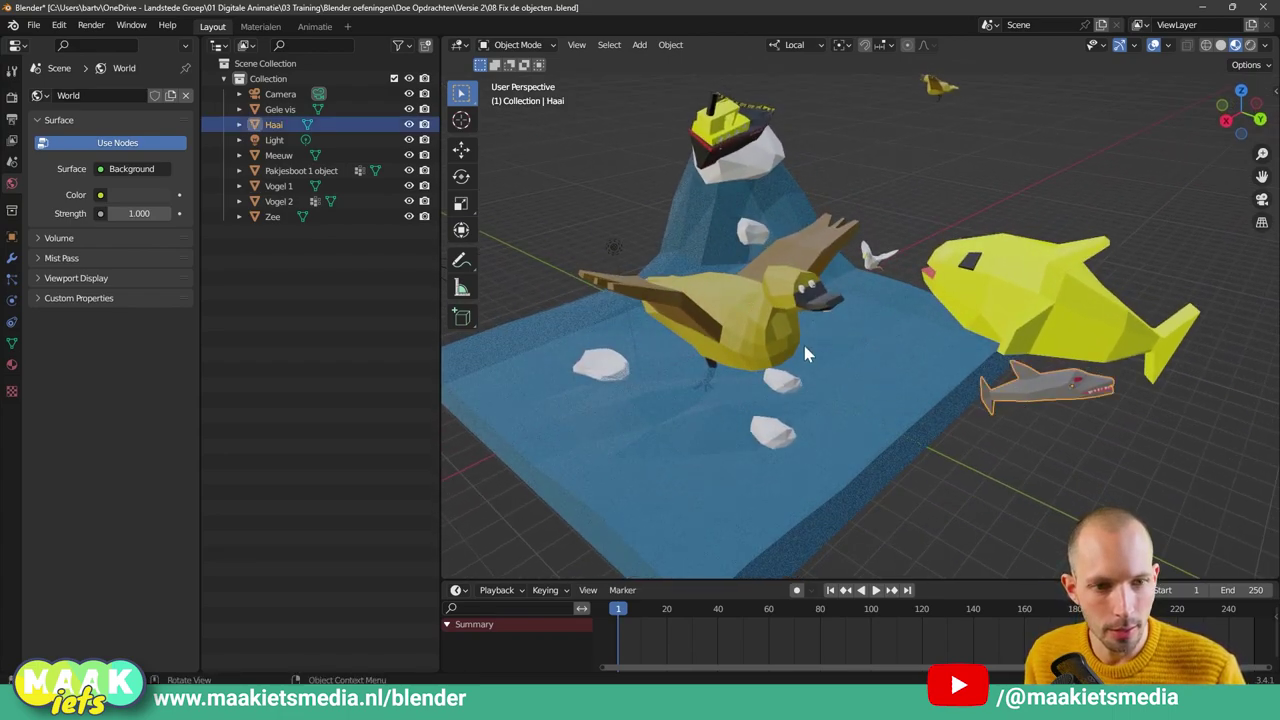
pyautogui.click(795, 360)
pyautogui.moveTo(769, 368)
pyautogui.mouseDown(button='middle')
pyautogui.moveTo(754, 377)
pyautogui.moveTo(676, 339)
pyautogui.moveTo(636, 365)
pyautogui.moveTo(678, 357)
pyautogui.moveTo(833, 376)
pyautogui.mouseUp(button='middle')
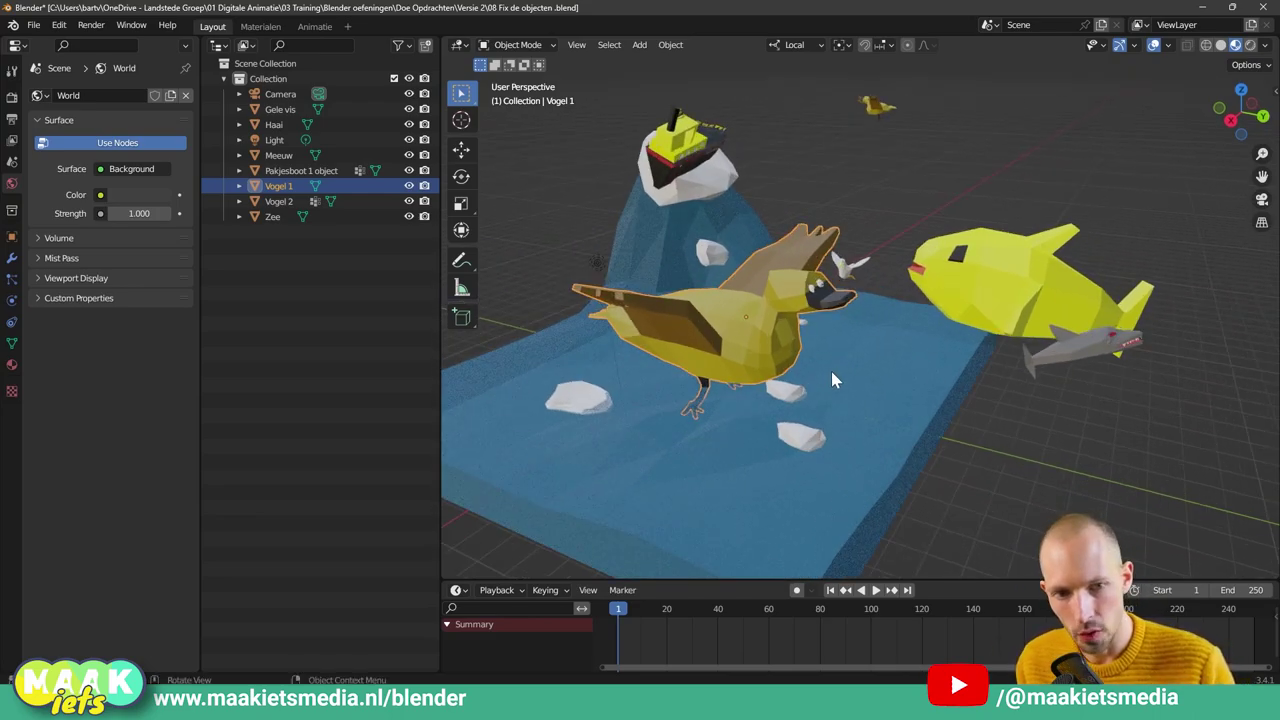
# Isolate Vogel 1 in local view with Numpad / and orbit around it
pyautogui.press('s')
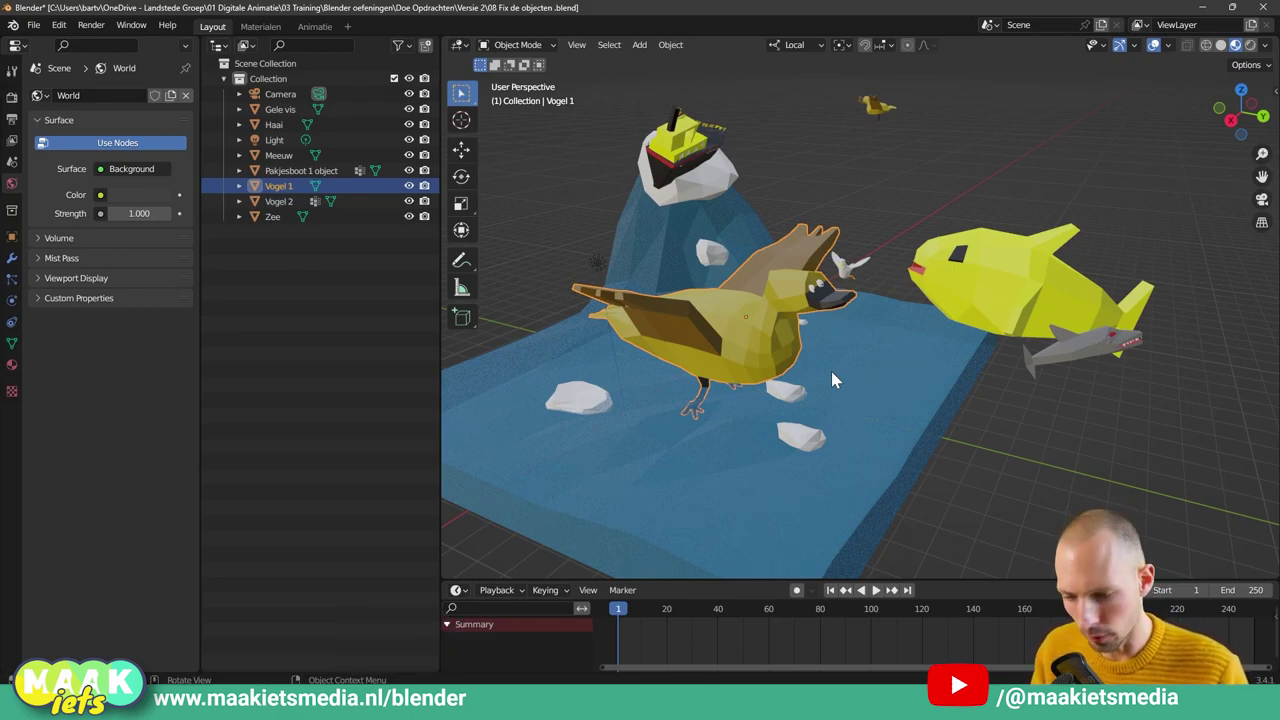
pyautogui.moveTo(831, 371)
pyautogui.mouseDown(button='middle')
pyautogui.moveTo(848, 218)
pyautogui.moveTo(786, 218)
pyautogui.moveTo(846, 210)
pyautogui.moveTo(854, 248)
pyautogui.mouseUp(button='middle')
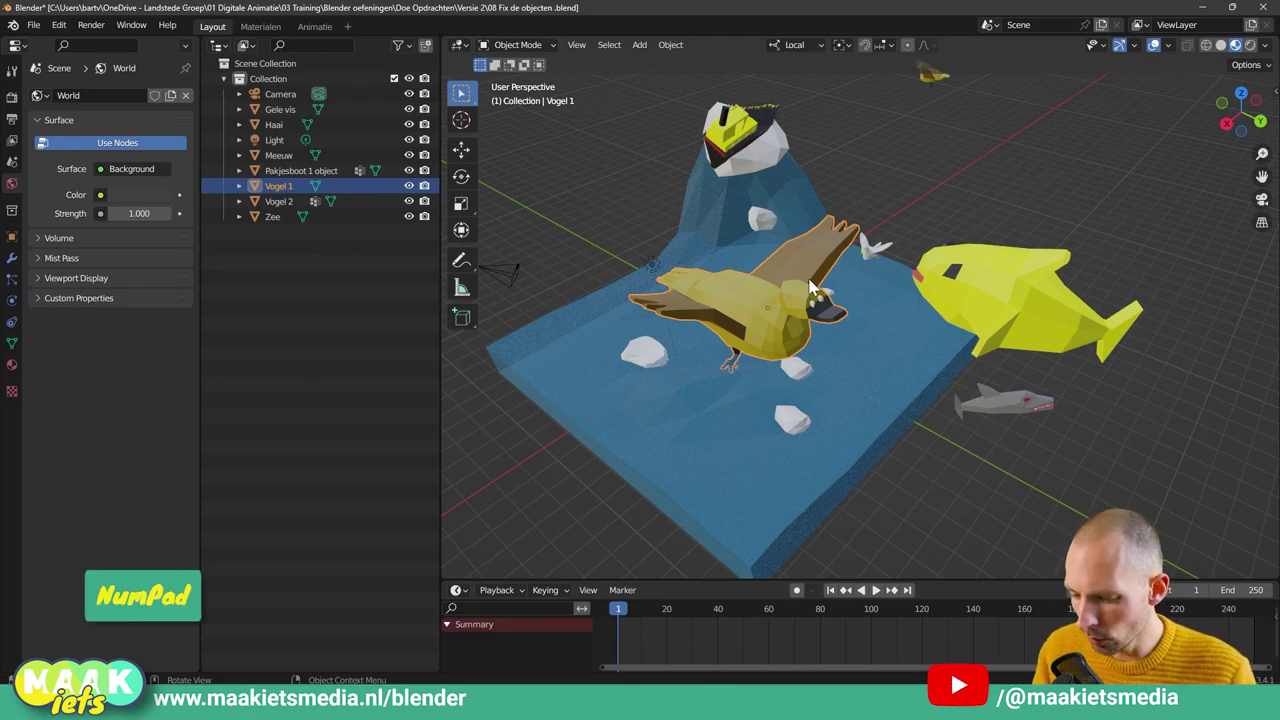
pyautogui.moveTo(812, 287); pyautogui.dragTo(830, 280, button='middle')
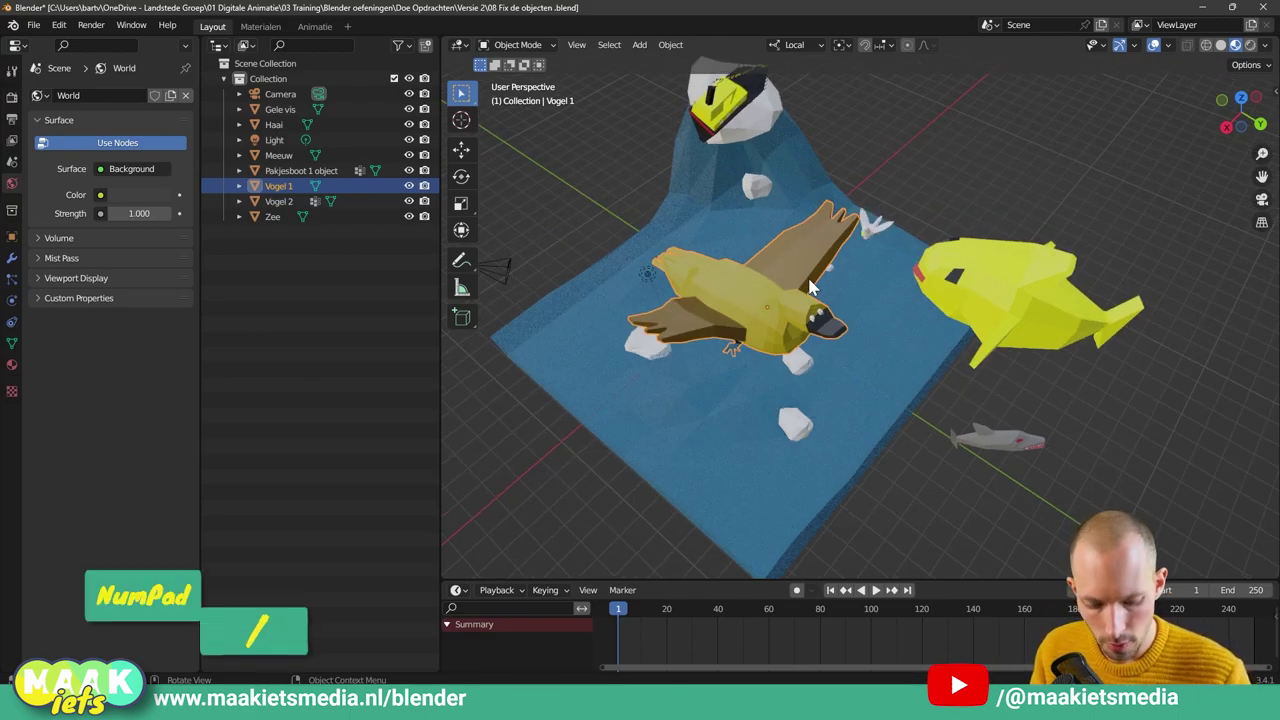
pyautogui.press('KP_Divide')
pyautogui.moveTo(891, 323)
pyautogui.mouseDown(button='middle')
pyautogui.moveTo(742, 238)
pyautogui.moveTo(886, 286)
pyautogui.moveTo(797, 262)
pyautogui.moveTo(791, 309)
pyautogui.moveTo(873, 294)
pyautogui.moveTo(740, 282)
pyautogui.moveTo(861, 285)
pyautogui.moveTo(932, 335)
pyautogui.moveTo(896, 330)
pyautogui.moveTo(832, 357)
pyautogui.mouseUp(button='middle')
# Try a uniform scale-up on Vogel 1, then cancel a second resize
pyautogui.press('KP_Divide')
pyautogui.press('KP_Divide')
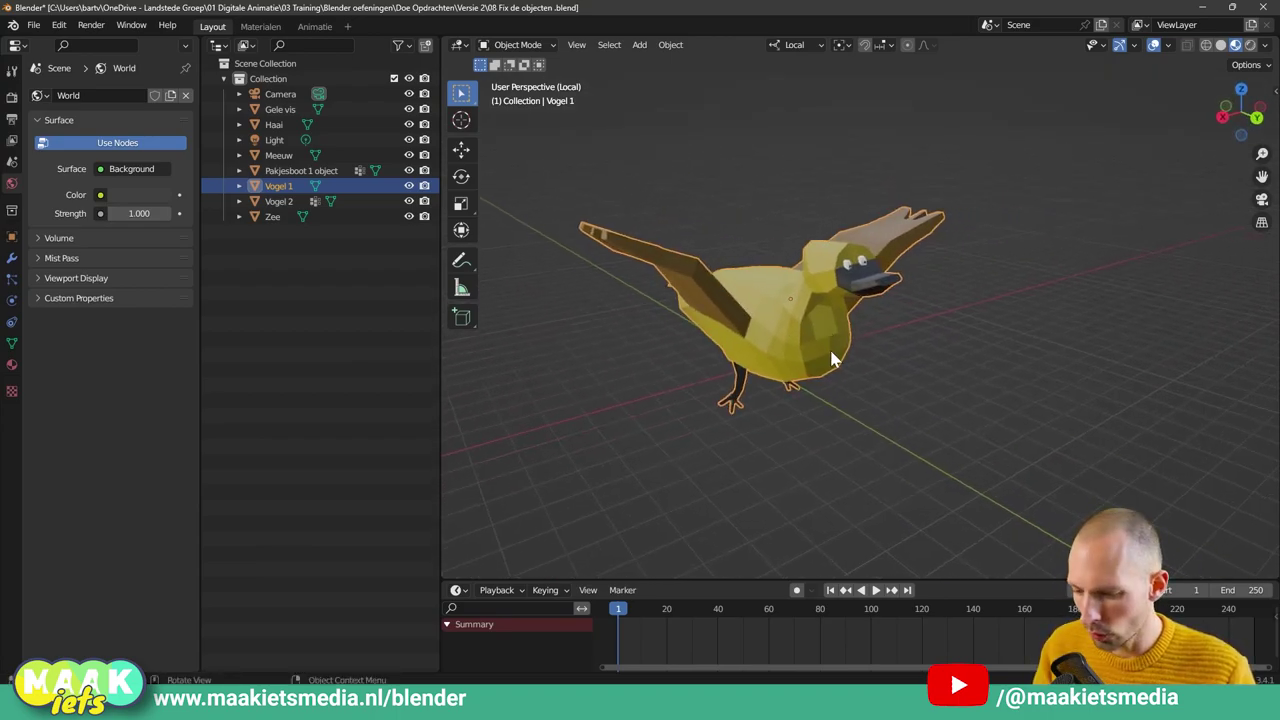
pyautogui.press('s')
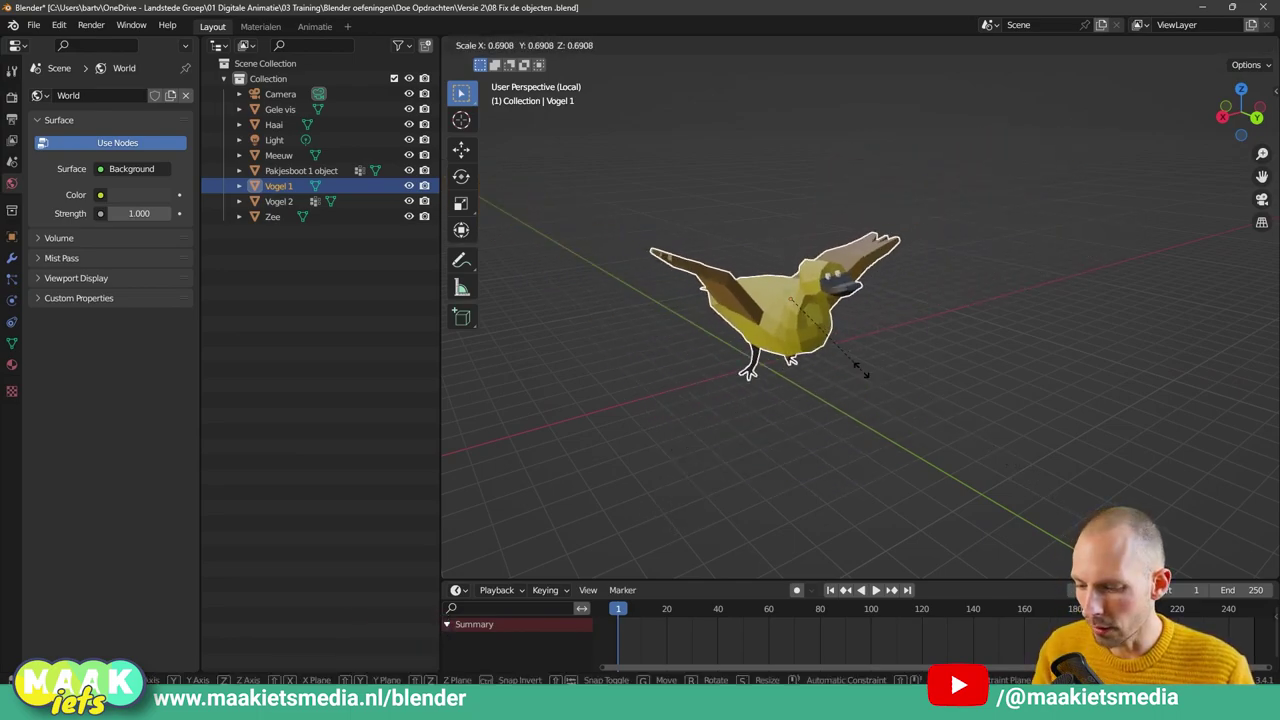
pyautogui.click(924, 376)
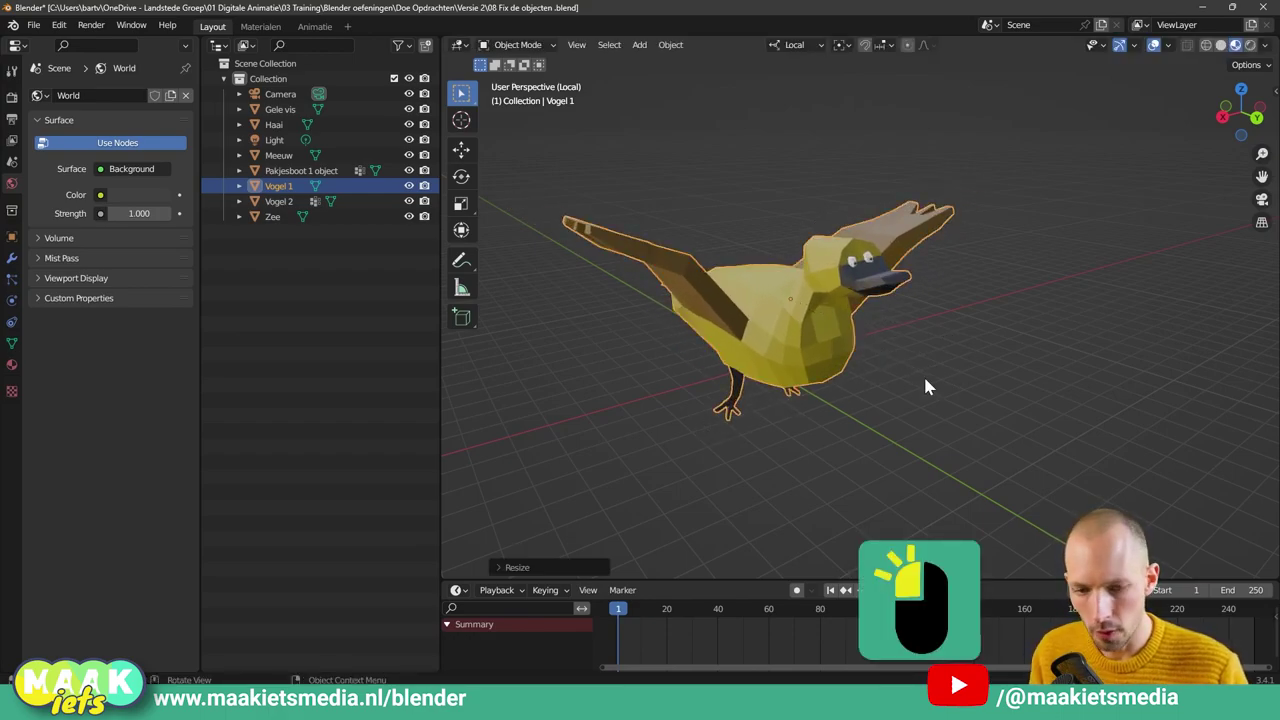
pyautogui.press('s')
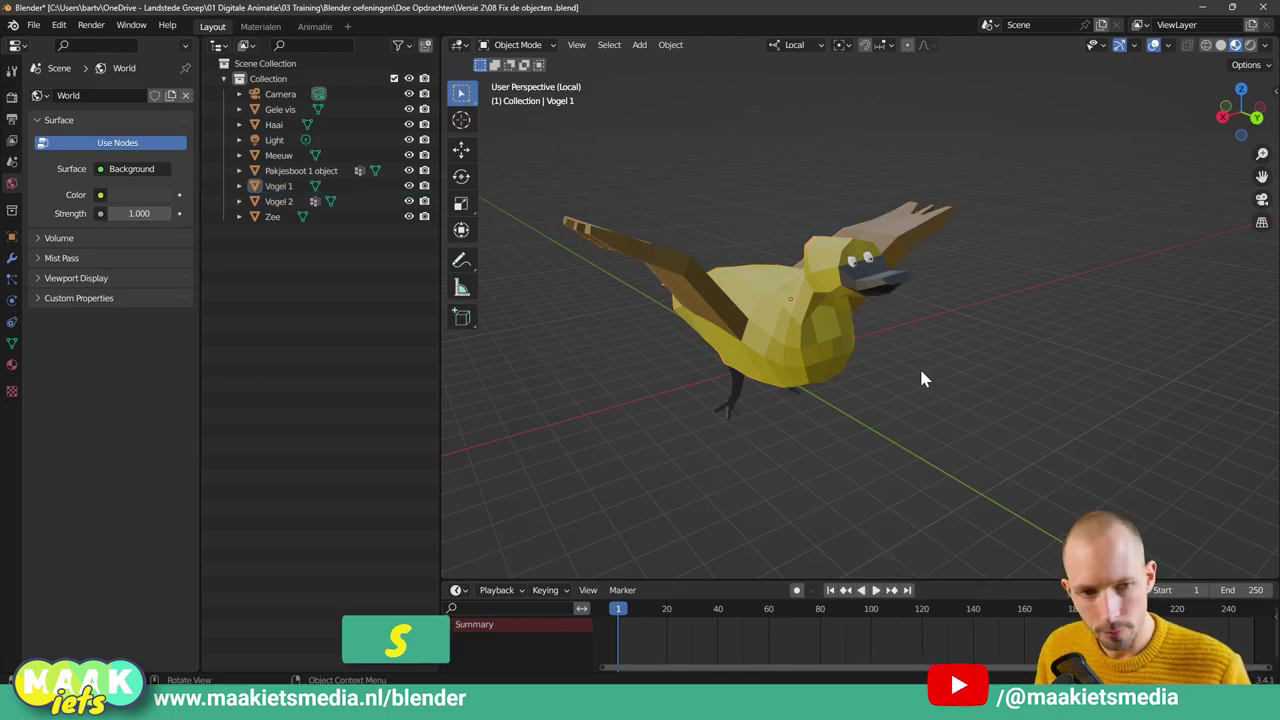
pyautogui.click(970, 408)
pyautogui.rightClick(971, 405)
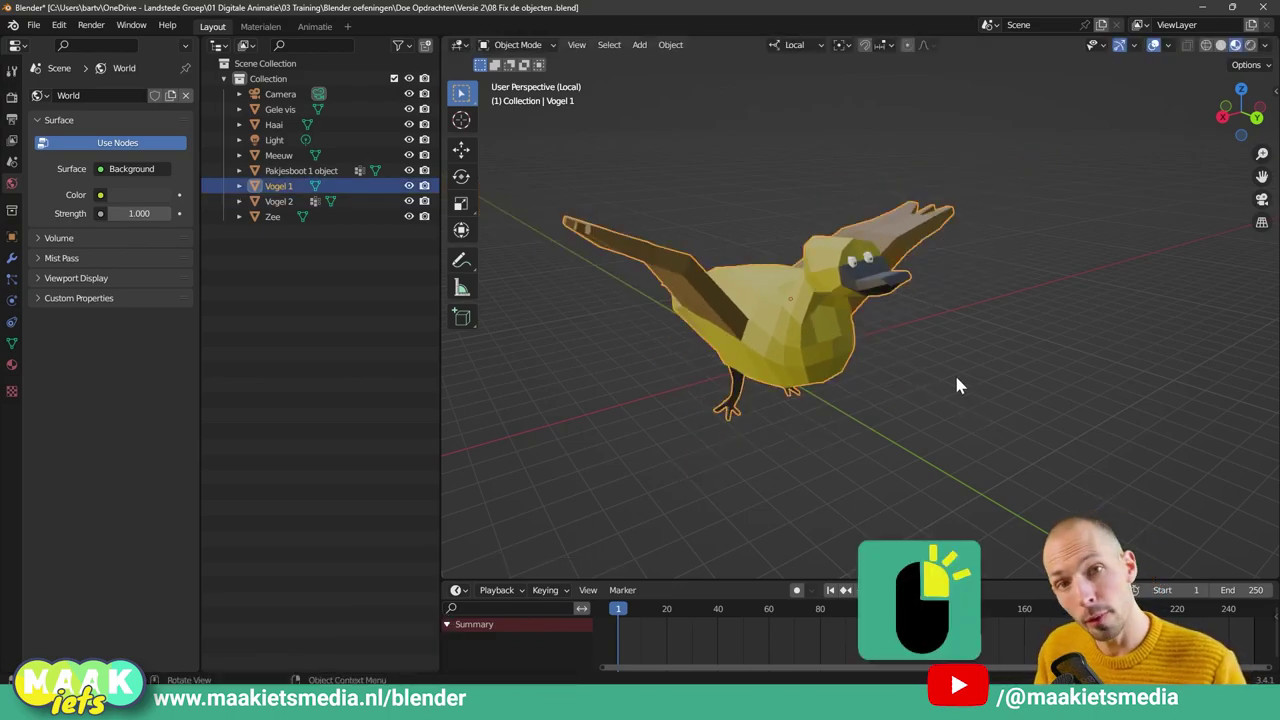
pyautogui.moveTo(928, 387); pyautogui.dragTo(957, 380, button='middle')
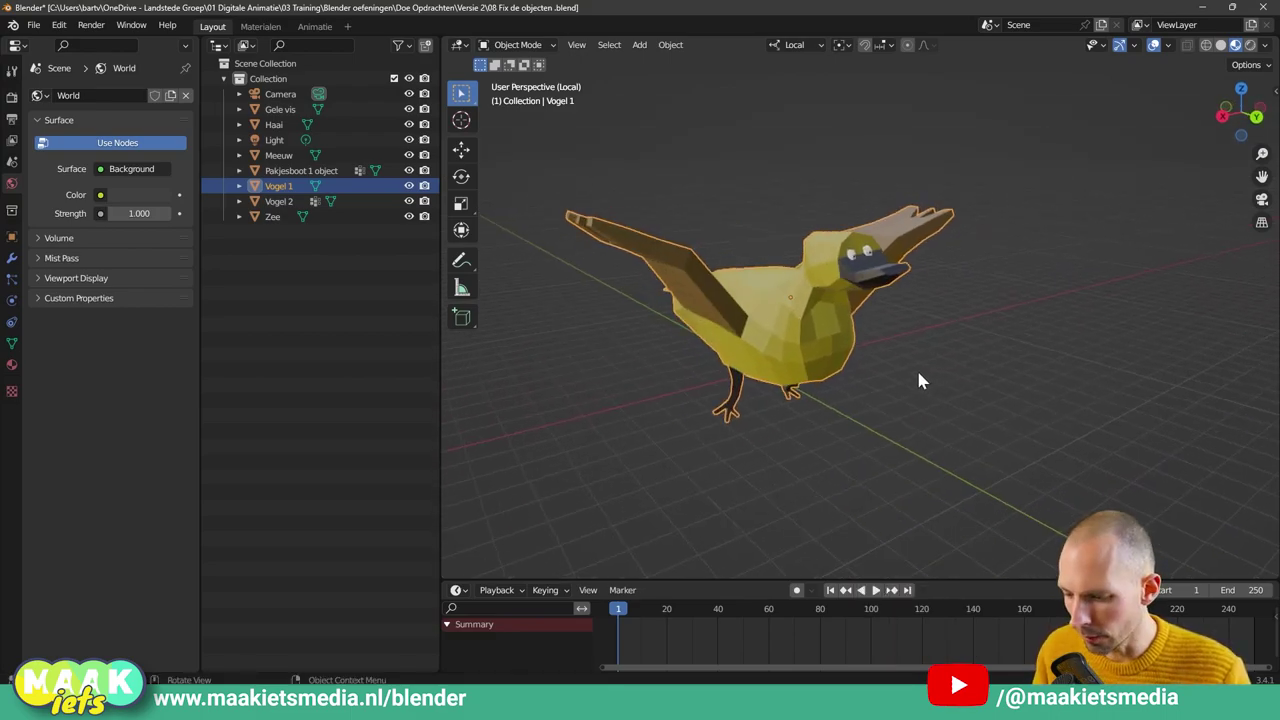
# Stretch Vogel 1 along its local Y axis, then undo the stretch
pyautogui.press('s')
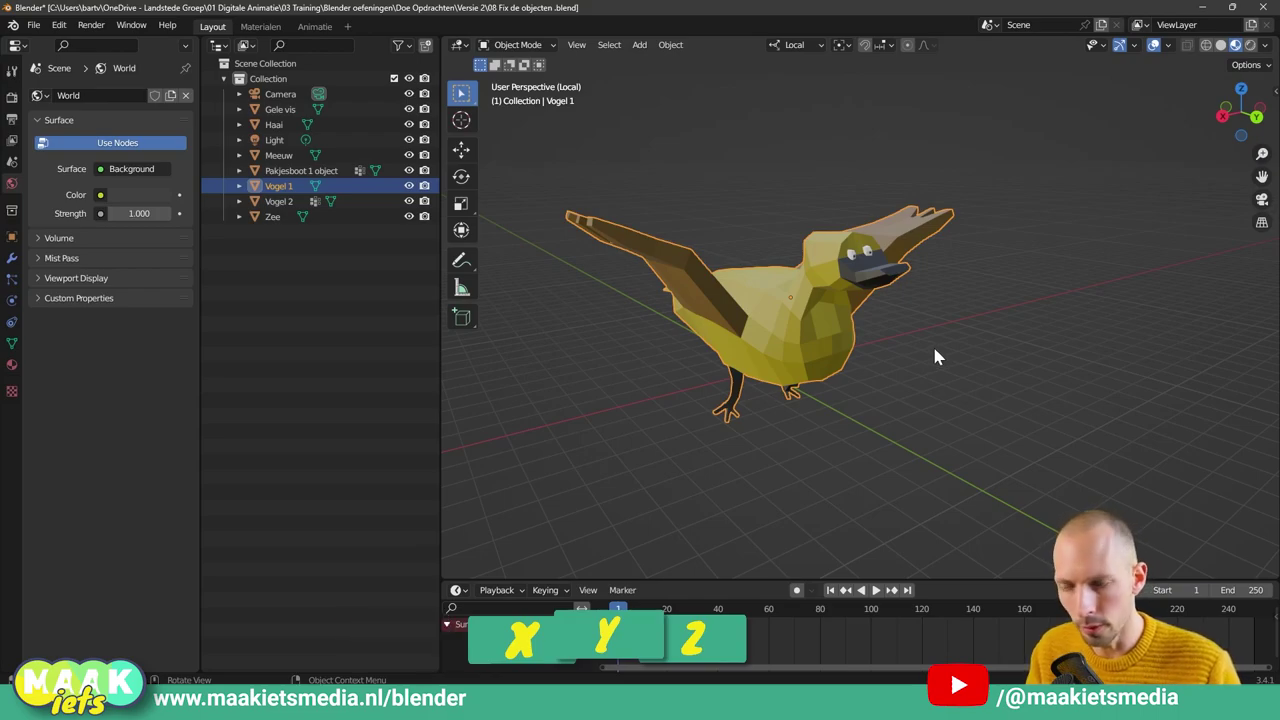
pyautogui.click(934, 349)
pyautogui.click(826, 341)
pyautogui.press('s')
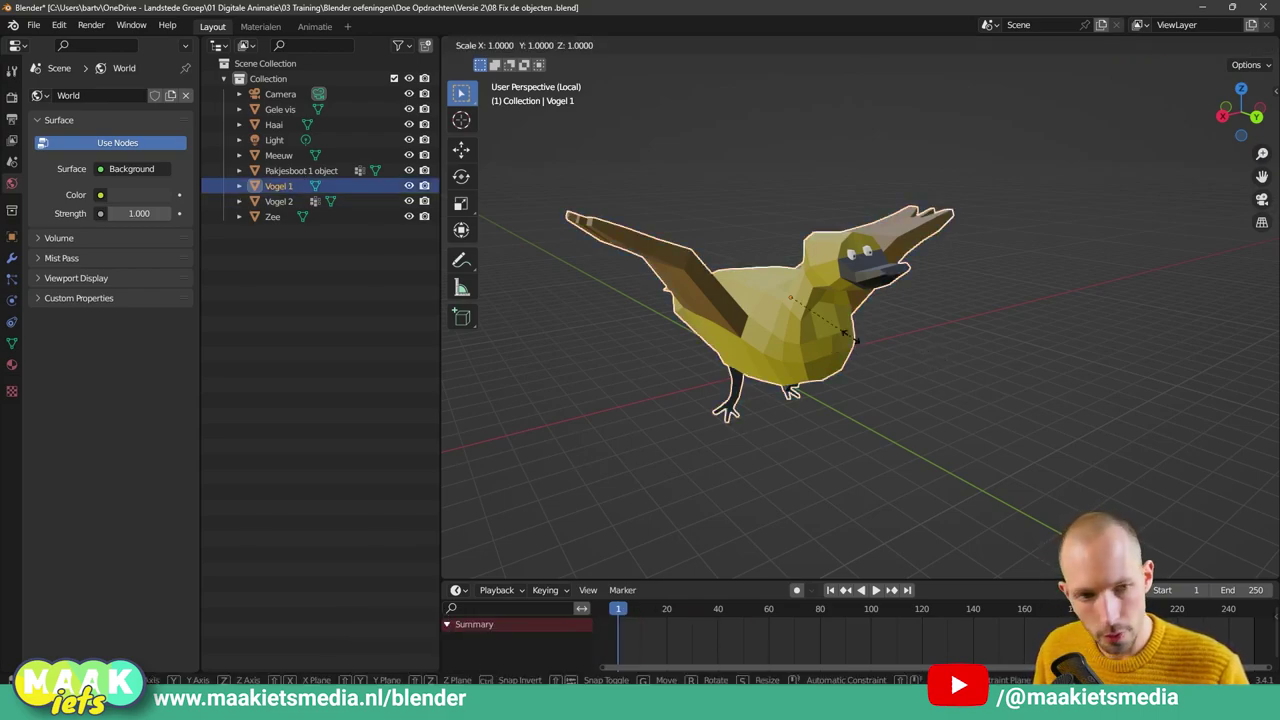
pyautogui.press('y')
pyautogui.press('y')
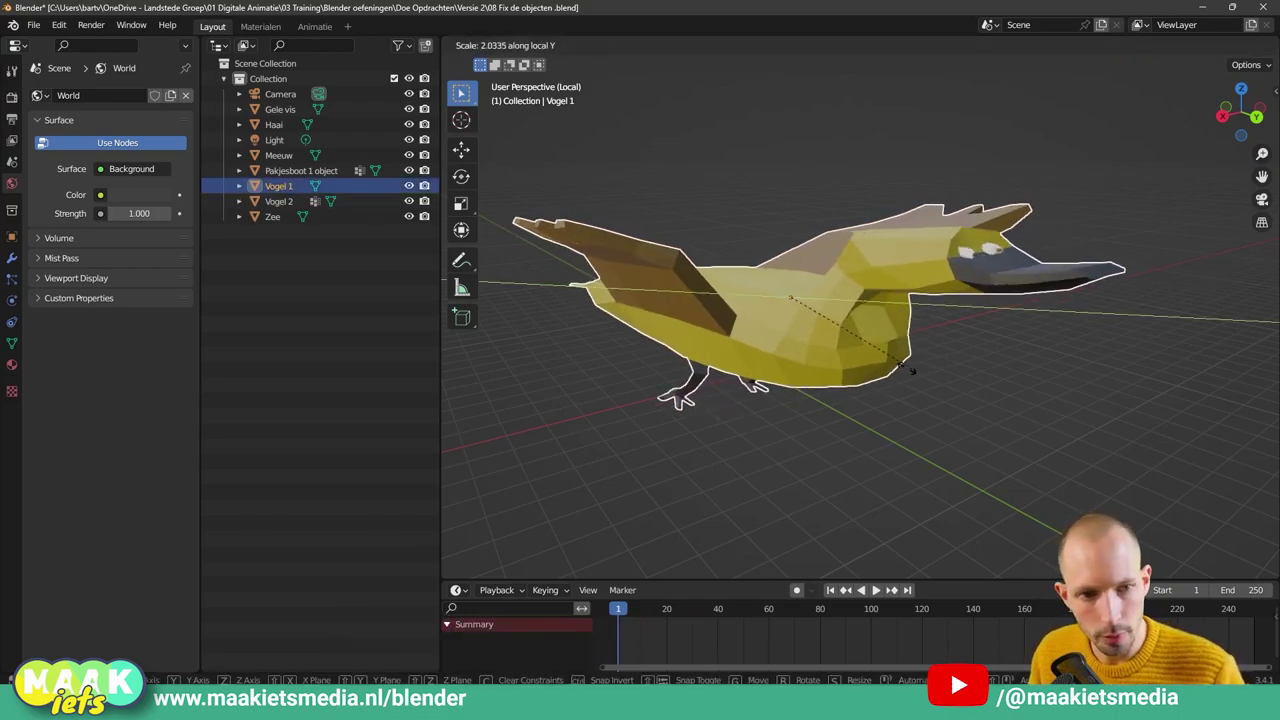
pyautogui.click(880, 381)
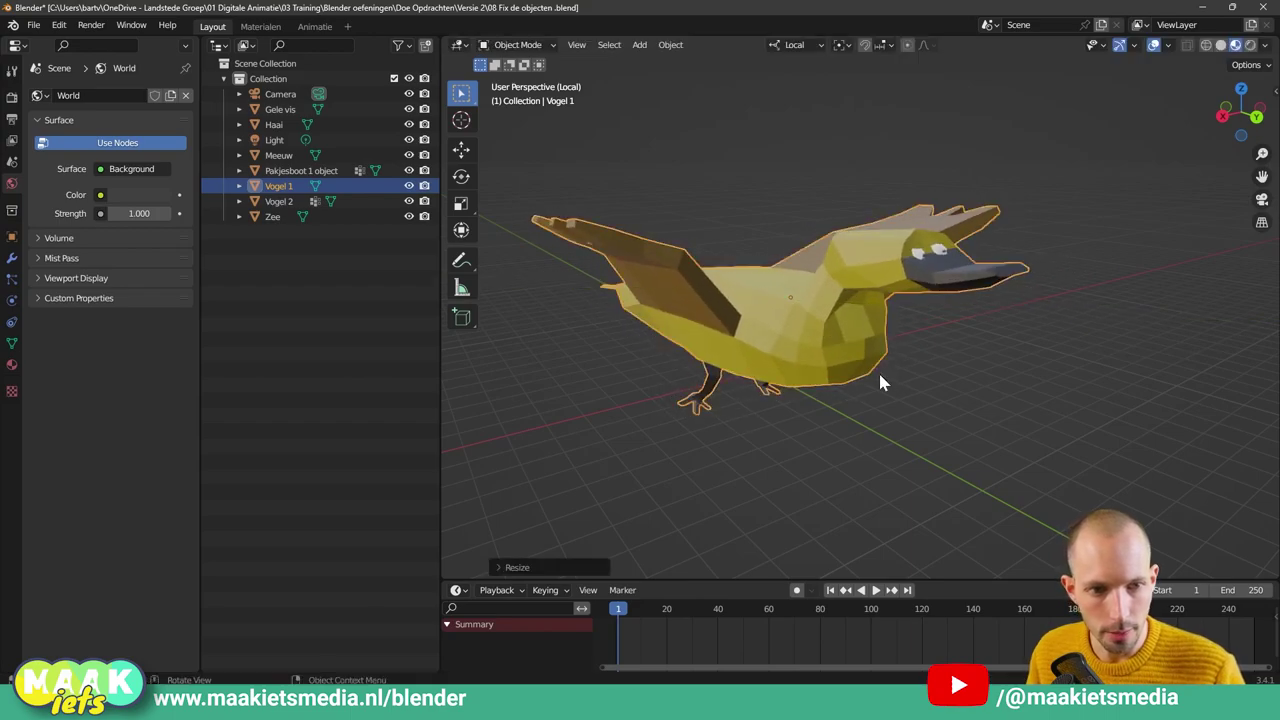
pyautogui.hotkey('ctrl', 'z')
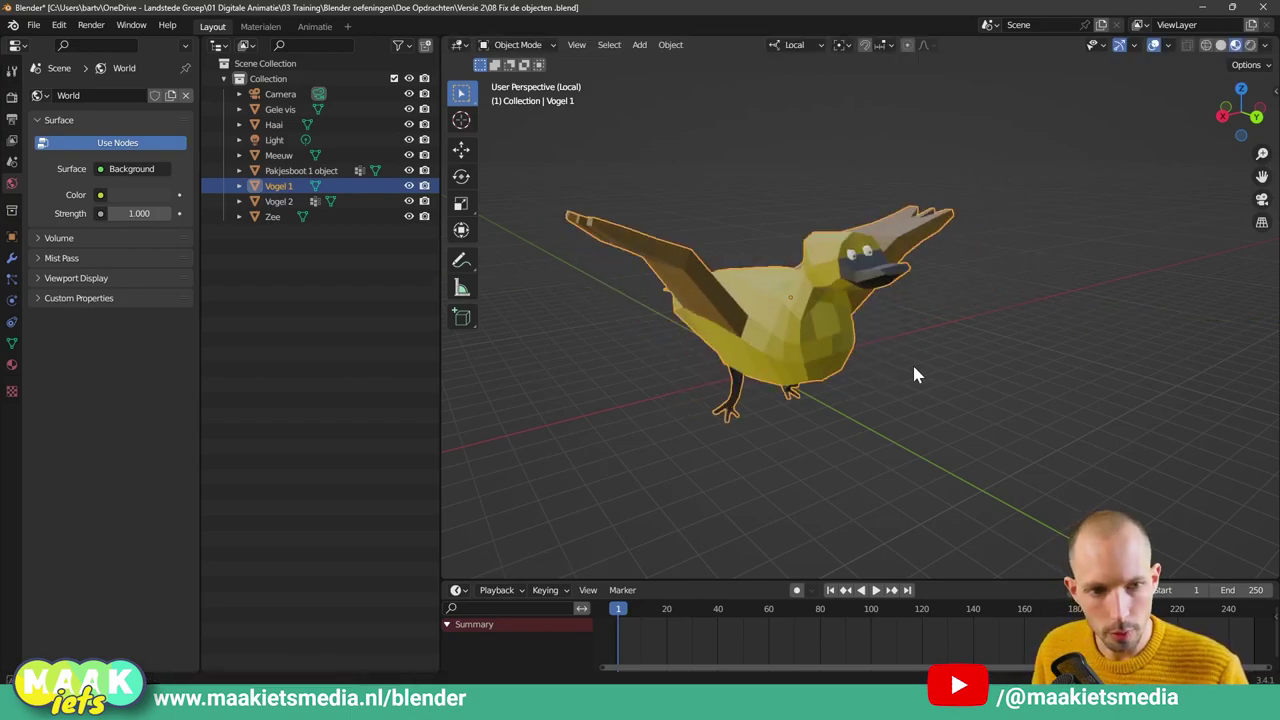
pyautogui.moveTo(914, 371)
pyautogui.mouseDown(button='middle')
pyautogui.moveTo(863, 414)
pyautogui.moveTo(913, 393)
pyautogui.mouseUp(button='middle')
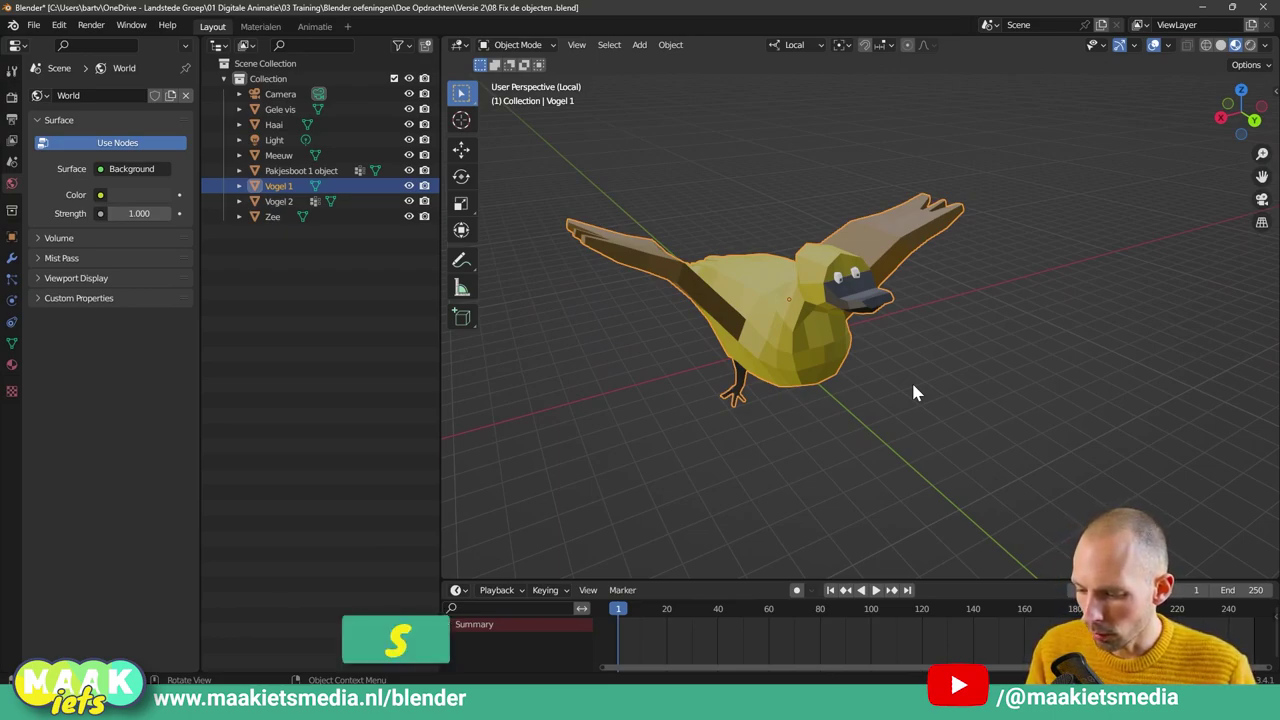
pyautogui.press('z')
pyautogui.moveTo(911, 380); pyautogui.dragTo(914, 389, button='middle')
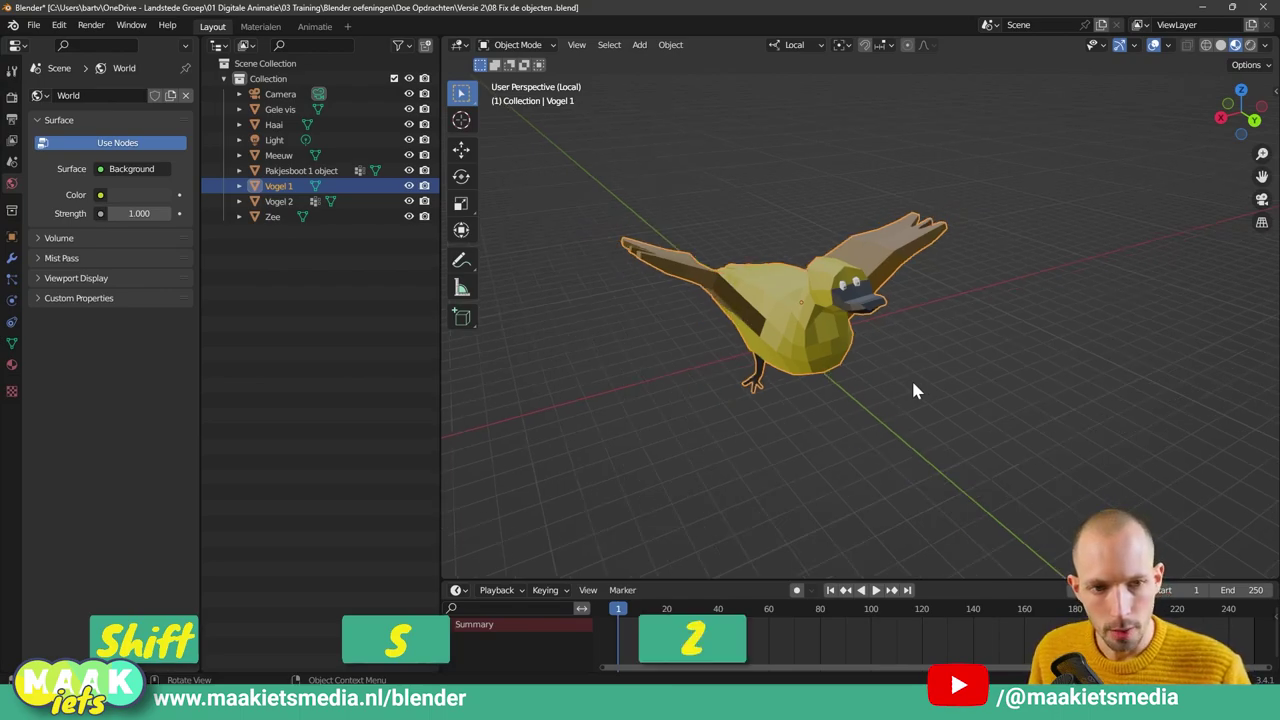
pyautogui.moveTo(836, 346); pyautogui.dragTo(852, 351, button='middle')
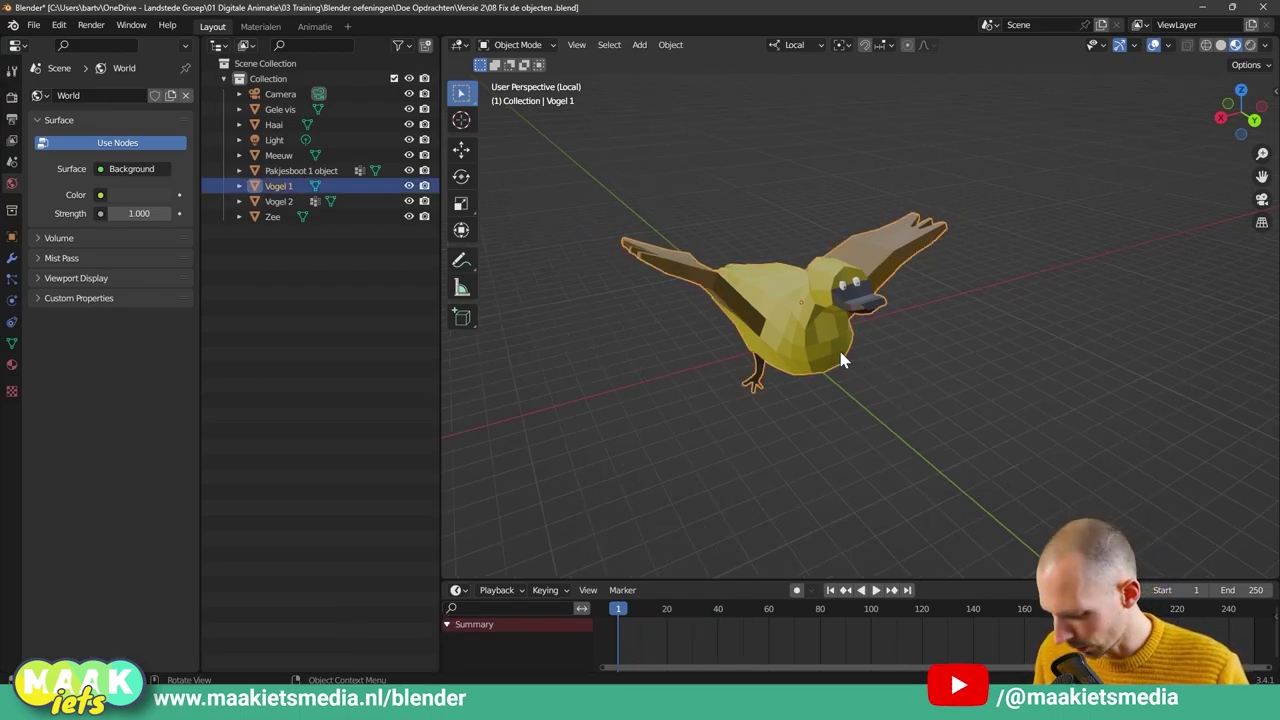
# Scale Vogel 1 on X and Y only, excluding Z, to about 1.86
pyautogui.press('s')
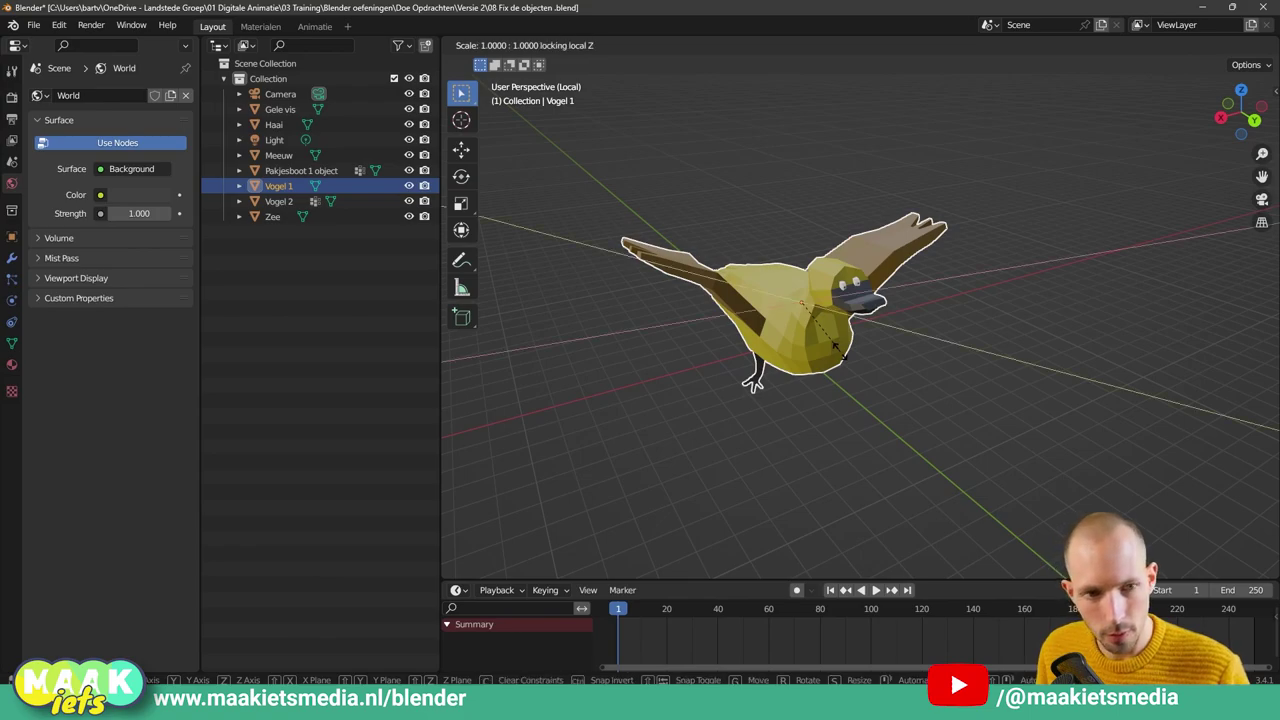
pyautogui.hotkey('shift', 'z')
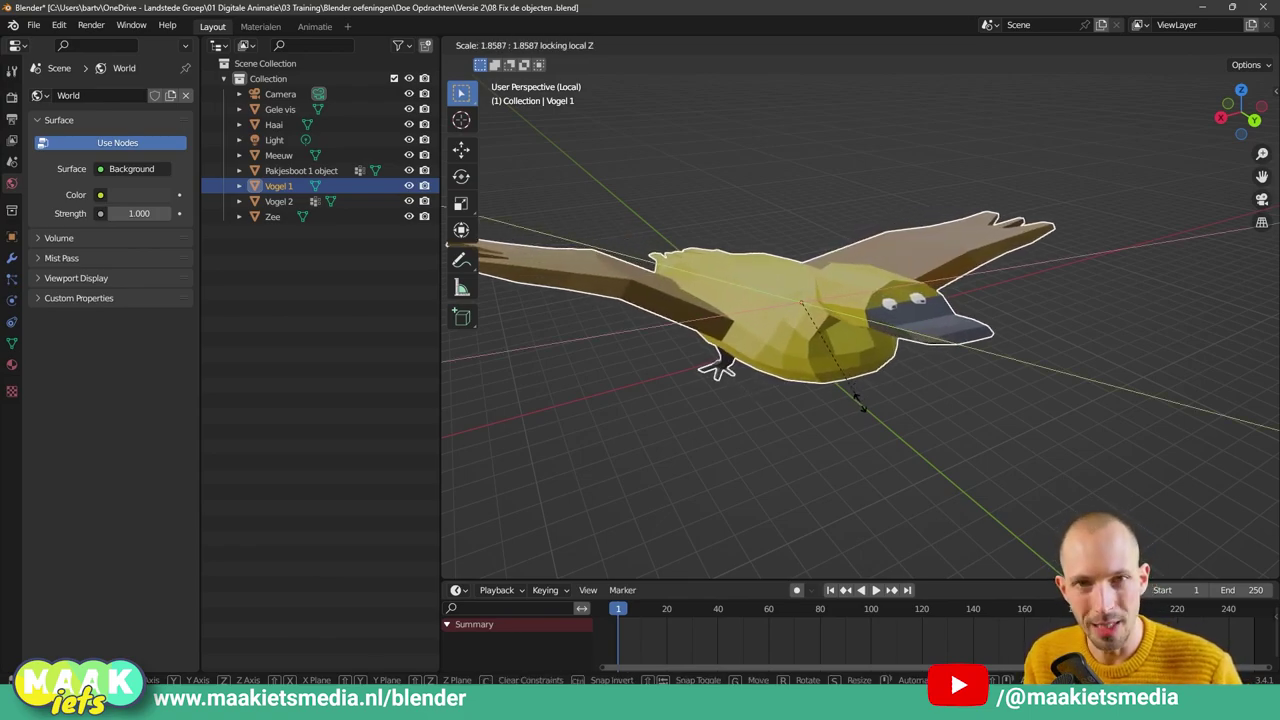
pyautogui.click(968, 512)
pyautogui.moveTo(970, 511)
pyautogui.mouseDown(button='middle')
pyautogui.moveTo(871, 452)
pyautogui.moveTo(903, 449)
pyautogui.mouseUp(button='middle')
pyautogui.scroll(-5, 868, 461)
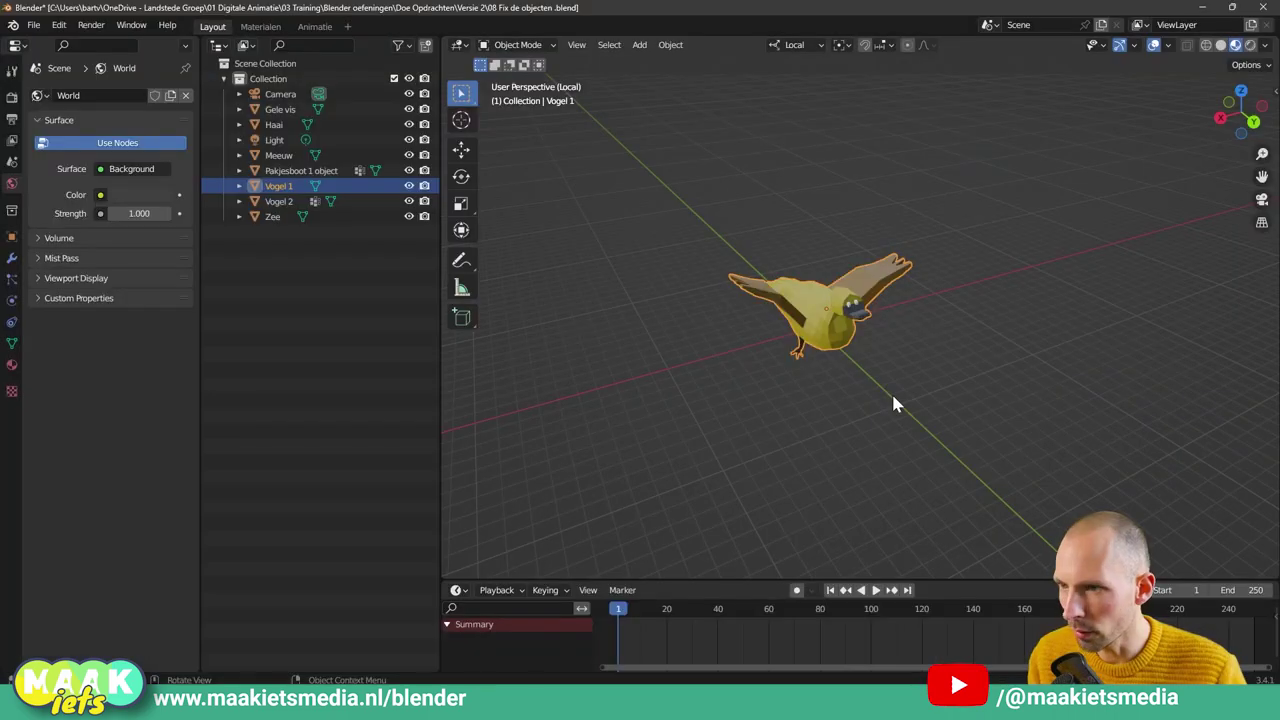
# Scale Vogel 1 uniformly up, then back to about its original size, and deselect it
pyautogui.scroll(2, 893, 400)
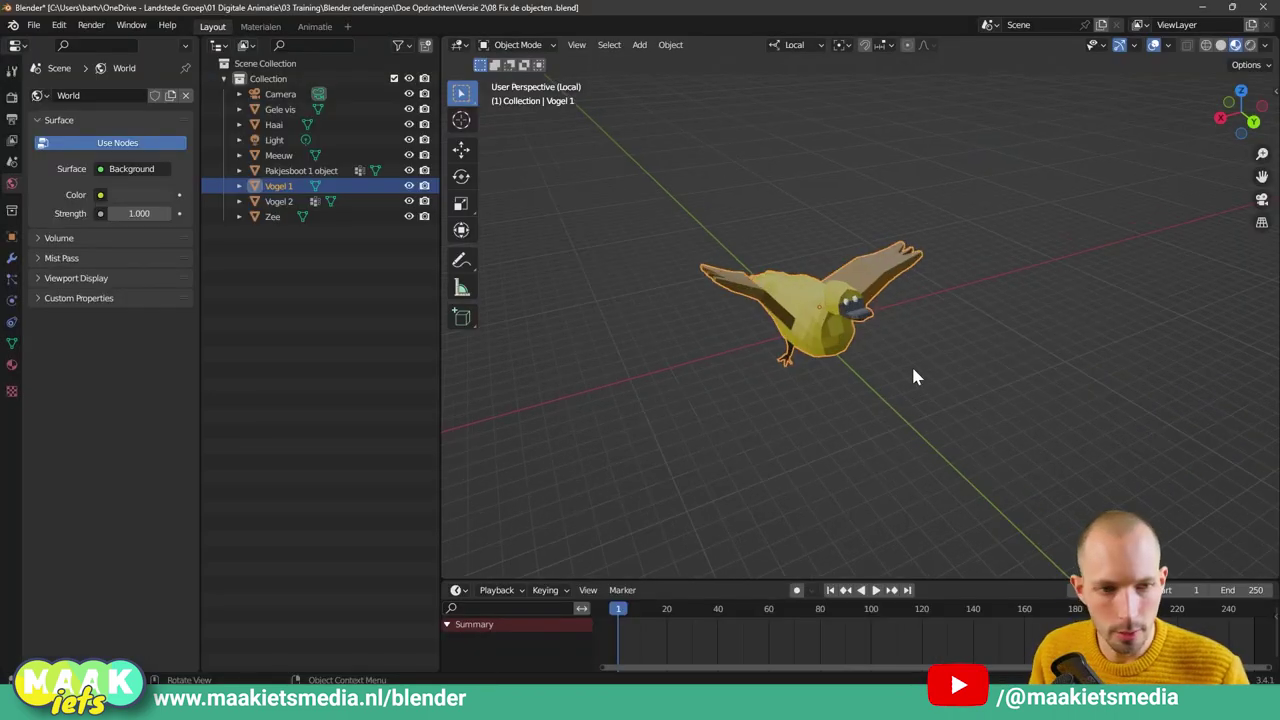
pyautogui.moveTo(914, 371); pyautogui.dragTo(946, 391, button='middle')
pyautogui.scroll(3, 816, 341)
pyautogui.scroll(-1, 782, 318)
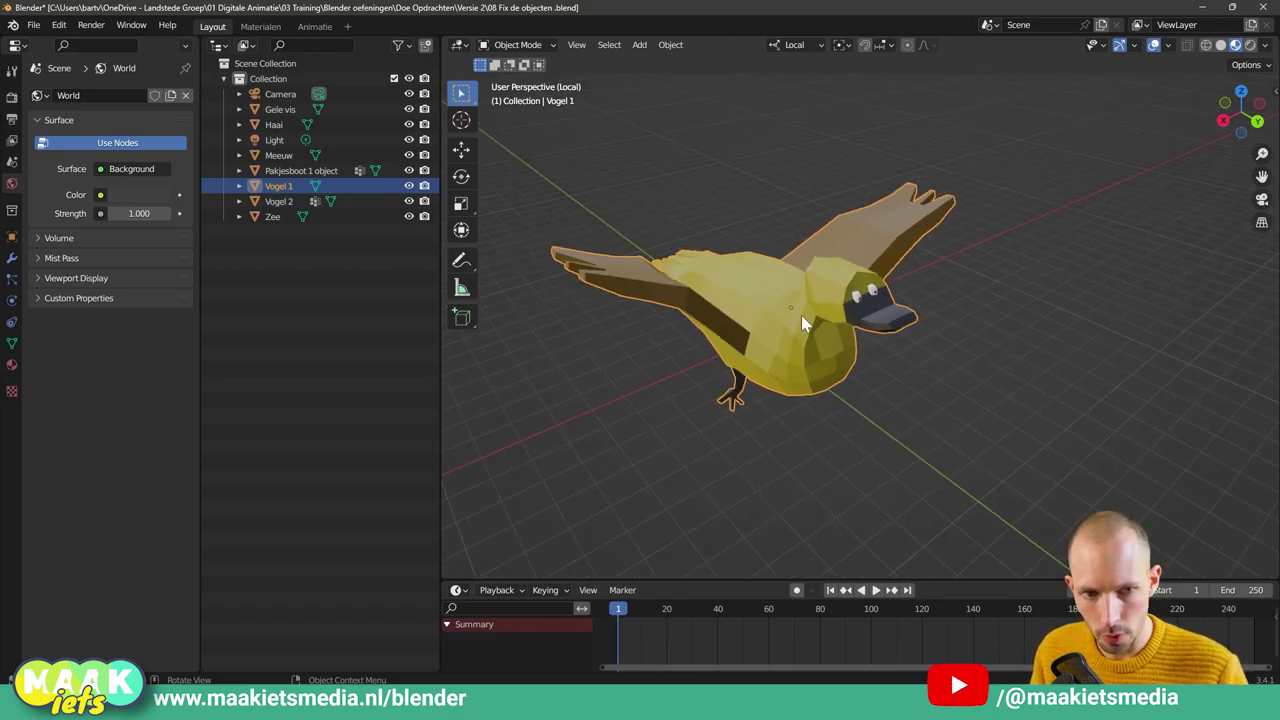
pyautogui.press('s')
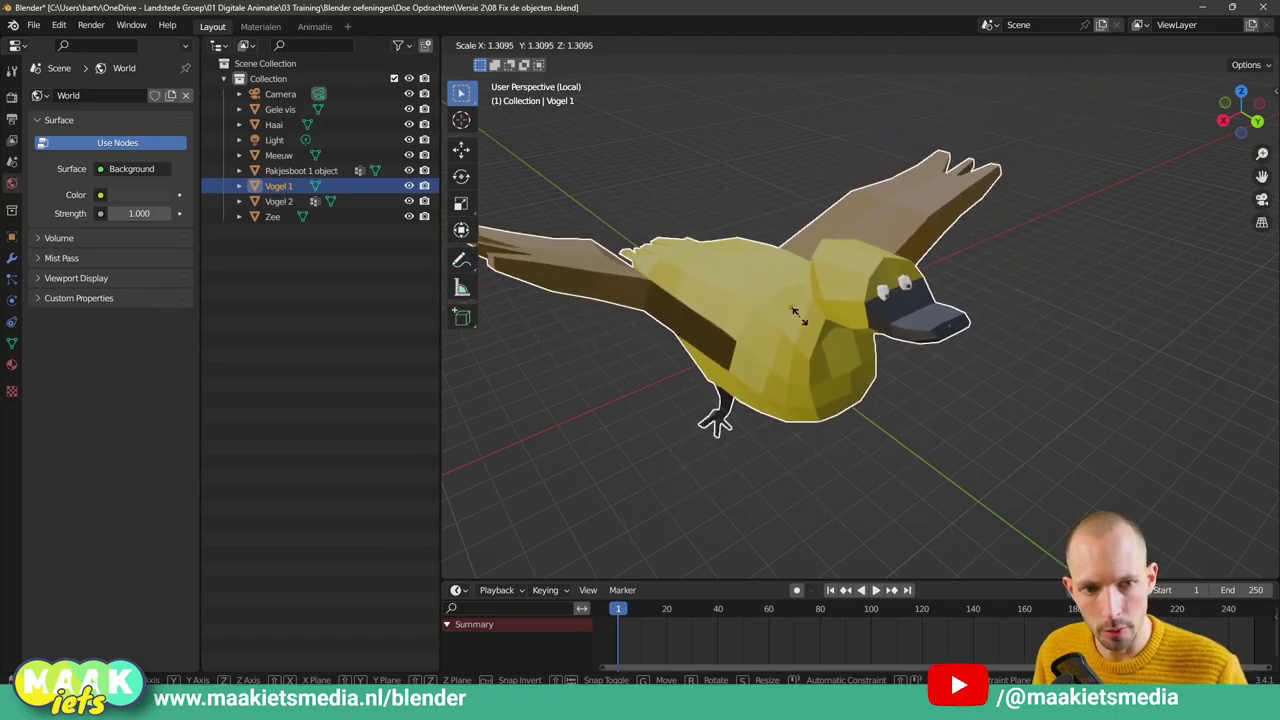
pyautogui.click(800, 322)
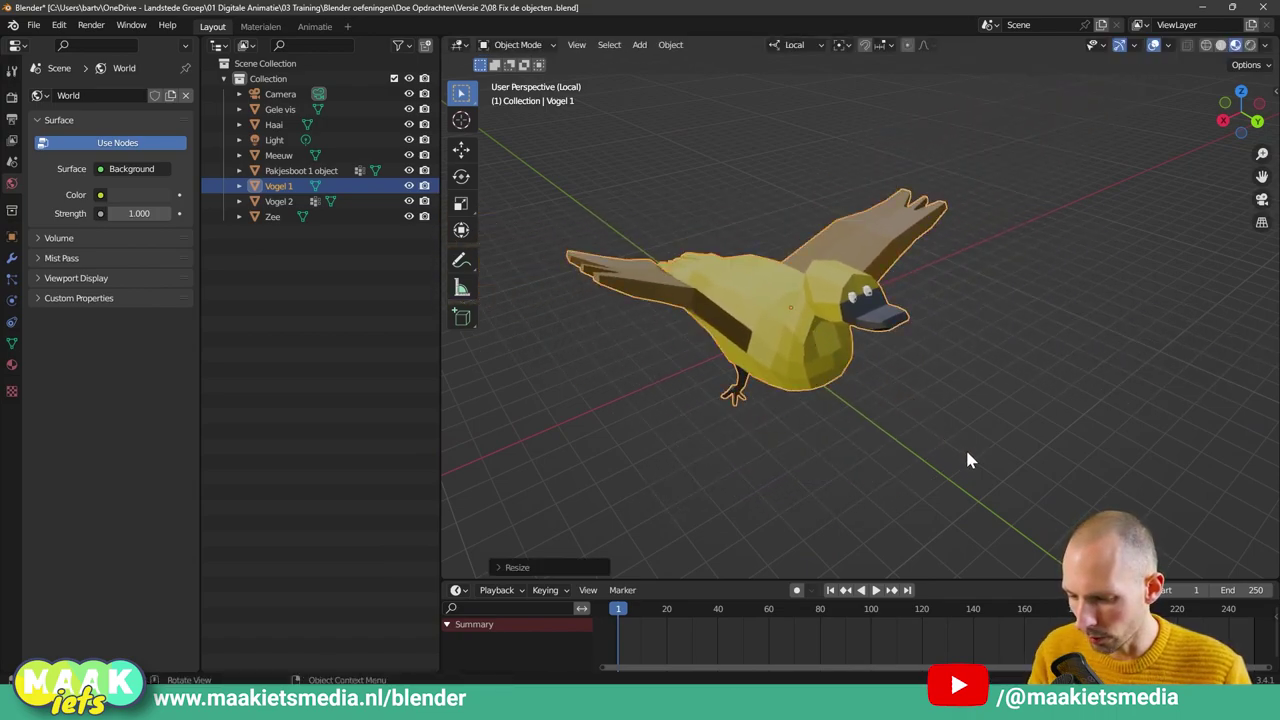
pyautogui.press('s')
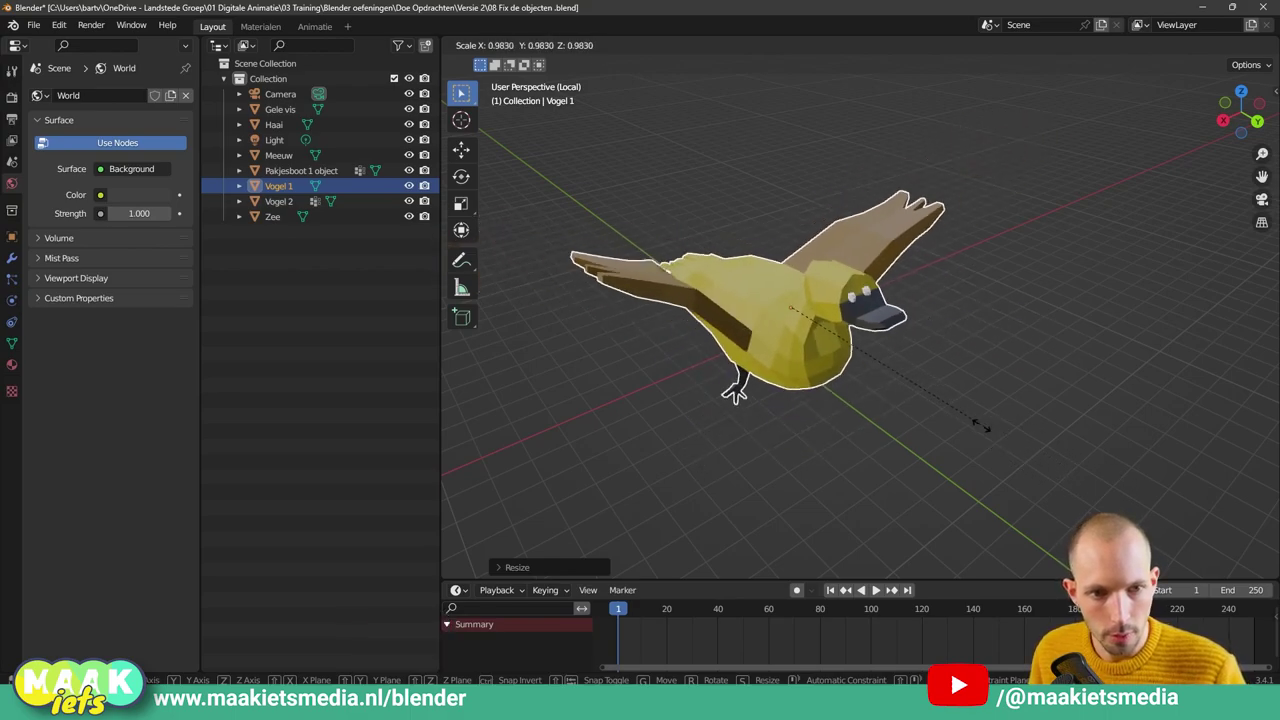
pyautogui.click(980, 433)
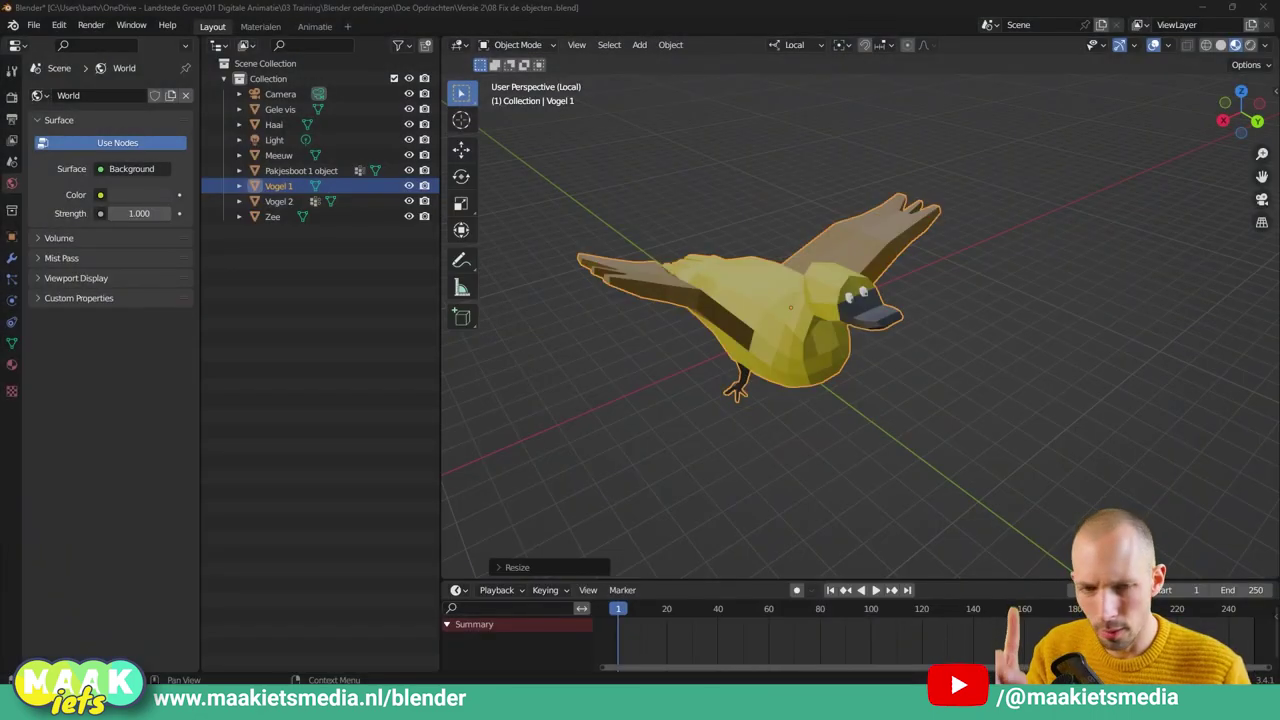
pyautogui.click(672, 160)
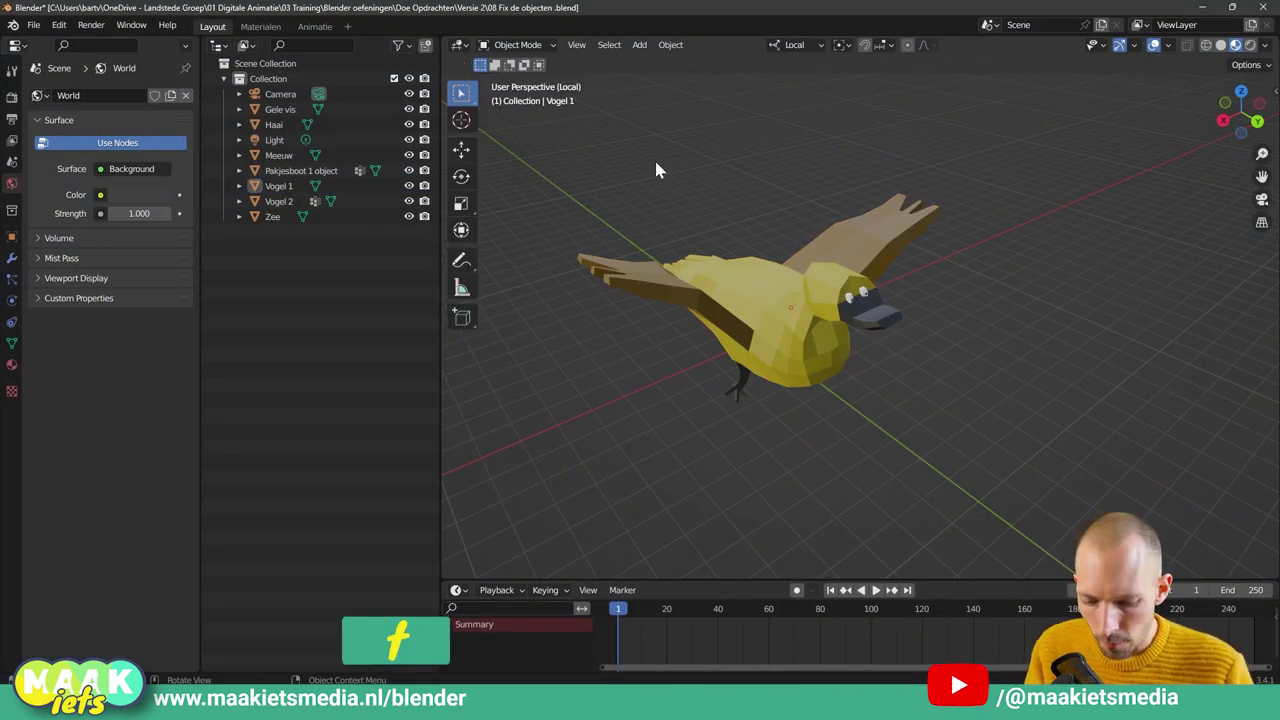
# With the Scale tool, drag Vogel 1 taller along Z and wider along one horizontal axis
pyautogui.click(468, 206)
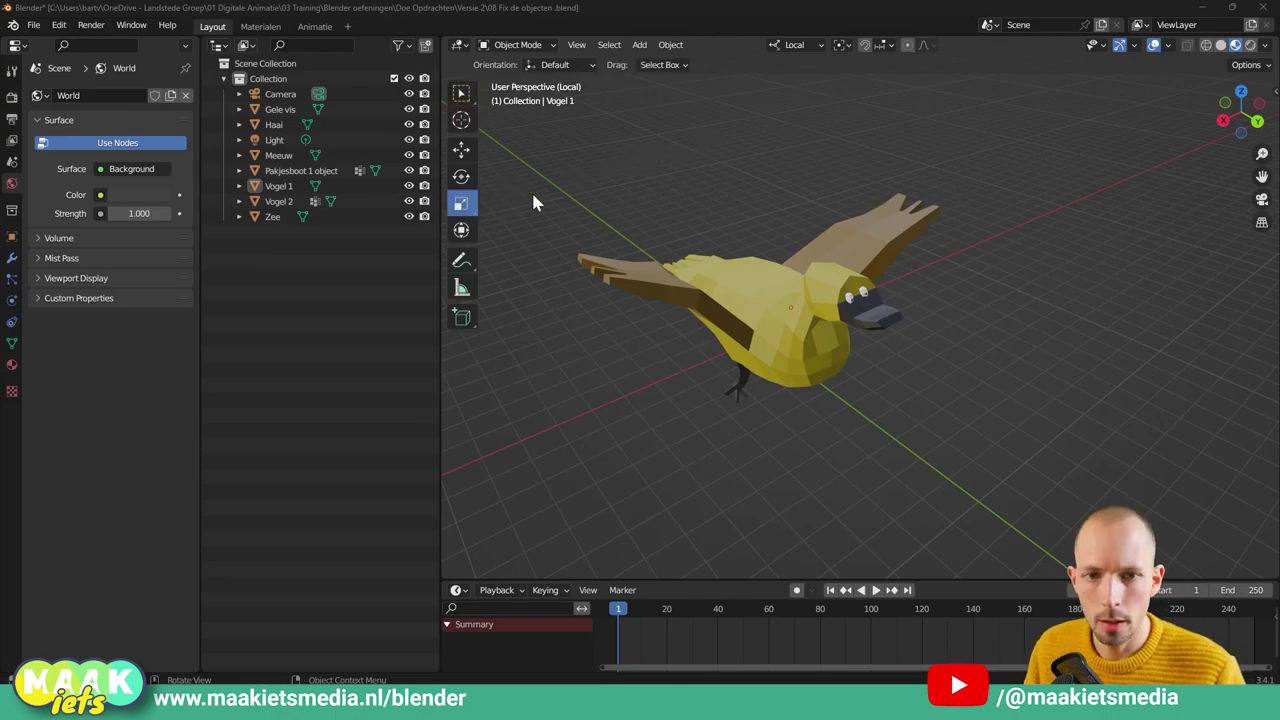
pyautogui.click(727, 283)
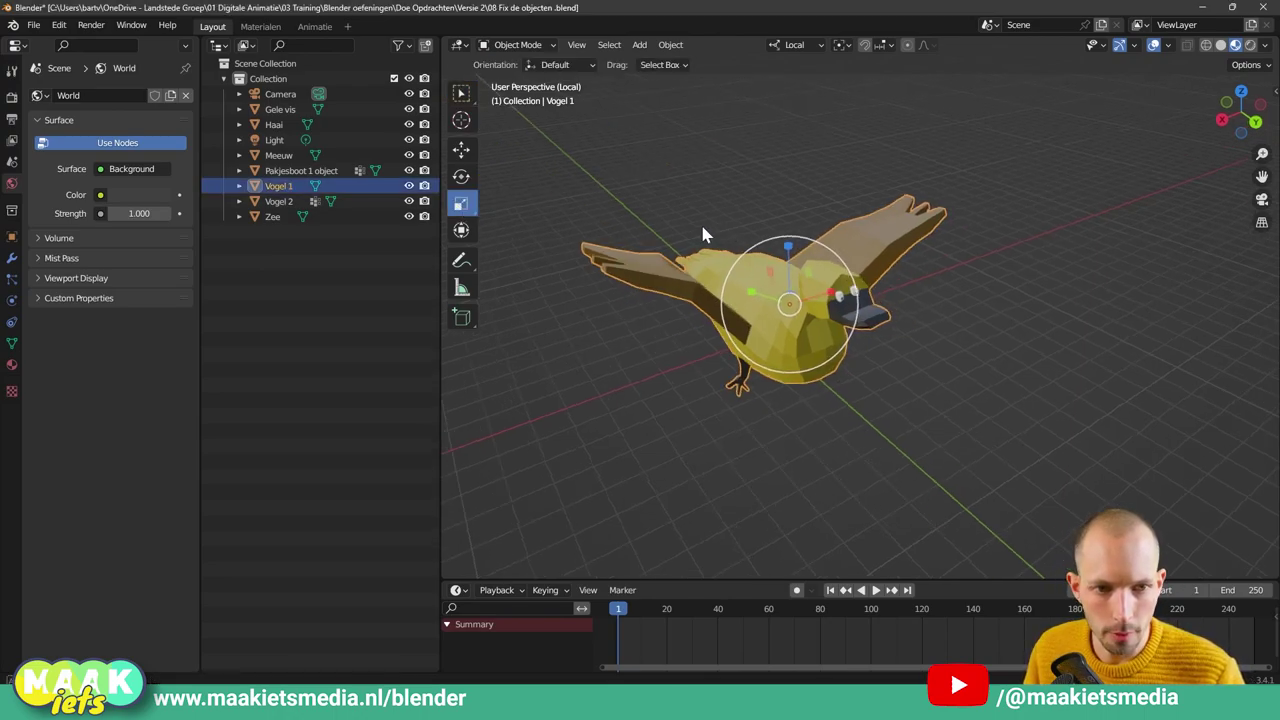
pyautogui.scroll(2, 686, 200)
pyautogui.moveTo(686, 200); pyautogui.dragTo(698, 198, button='middle')
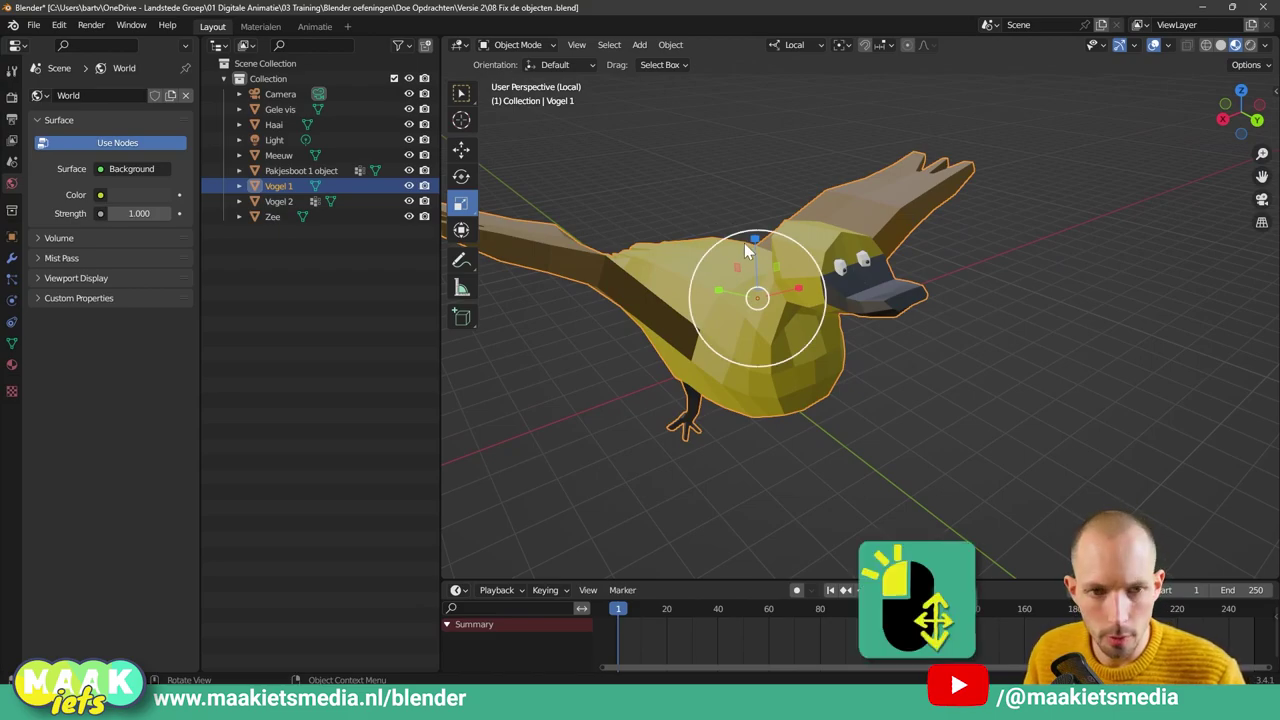
pyautogui.moveTo(756, 238)
pyautogui.mouseDown()
pyautogui.moveTo(752, 198)
pyautogui.moveTo(748, 250)
pyautogui.mouseUp()
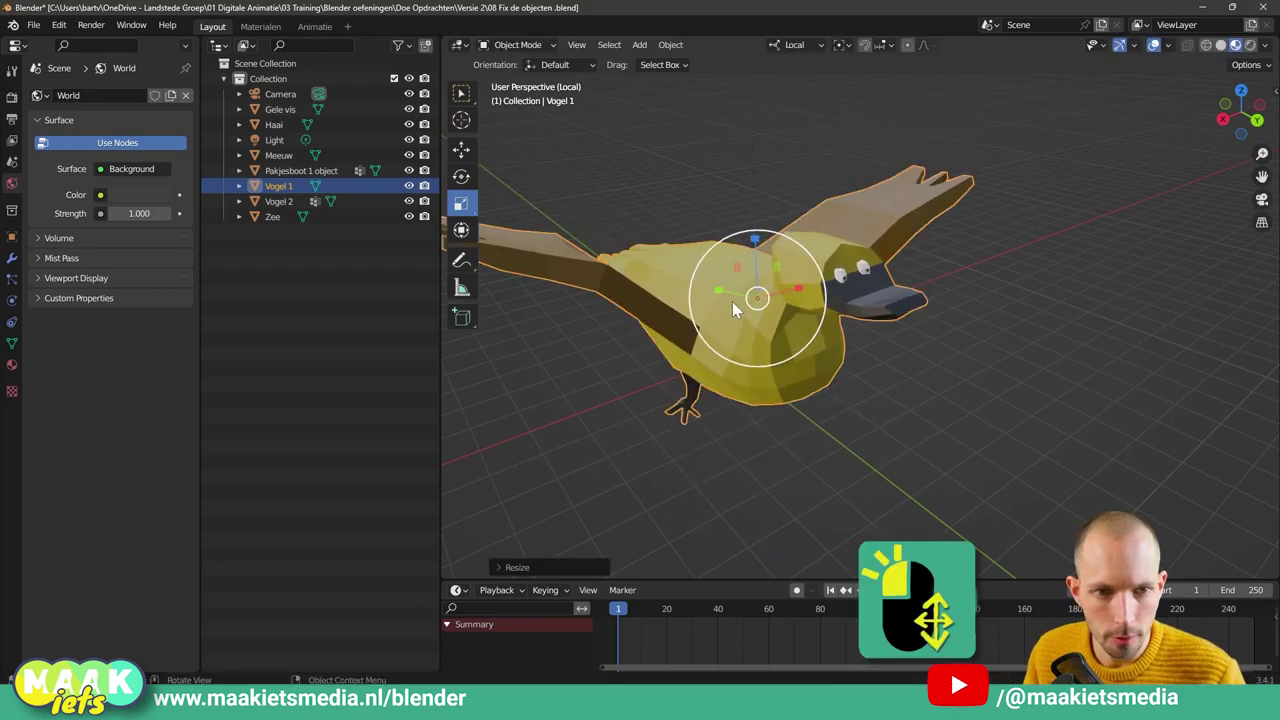
pyautogui.moveTo(720, 291)
pyautogui.mouseDown()
pyautogui.moveTo(705, 287)
pyautogui.moveTo(797, 288)
pyautogui.mouseUp()
# Scale Vogel 1 evenly on all axes, ending near 1.0034, and check it from above
pyautogui.press('s')
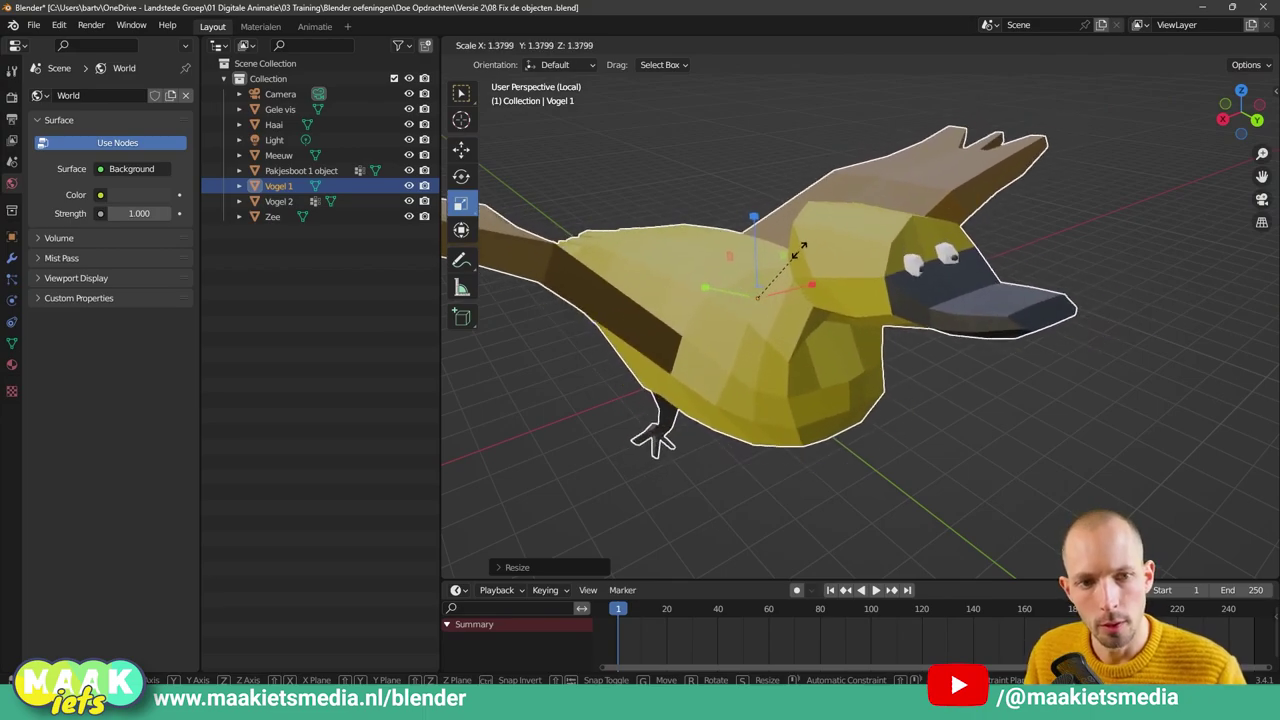
pyautogui.click(797, 253)
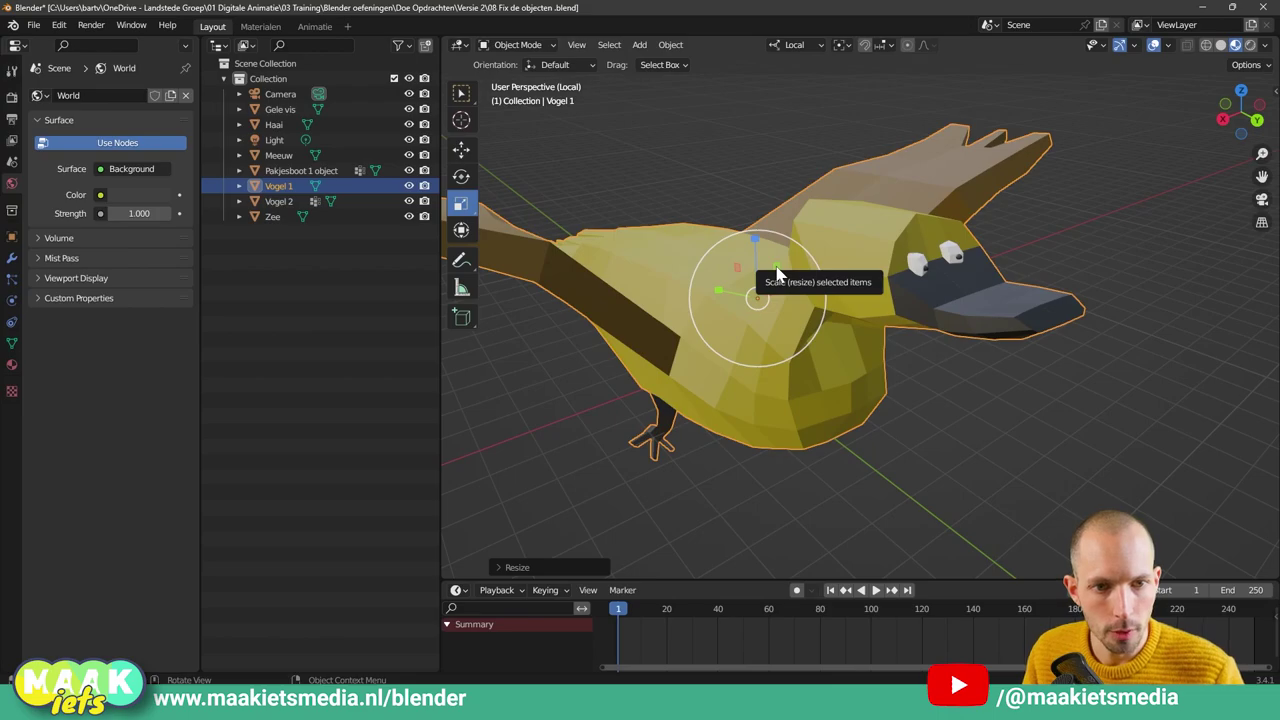
pyautogui.moveTo(779, 275)
pyautogui.mouseDown()
pyautogui.moveTo(740, 280)
pyautogui.moveTo(733, 262)
pyautogui.moveTo(790, 262)
pyautogui.mouseUp()
pyautogui.moveTo(790, 262)
pyautogui.mouseDown(button='middle')
pyautogui.moveTo(757, 337)
pyautogui.moveTo(756, 285)
pyautogui.mouseUp(button='middle')
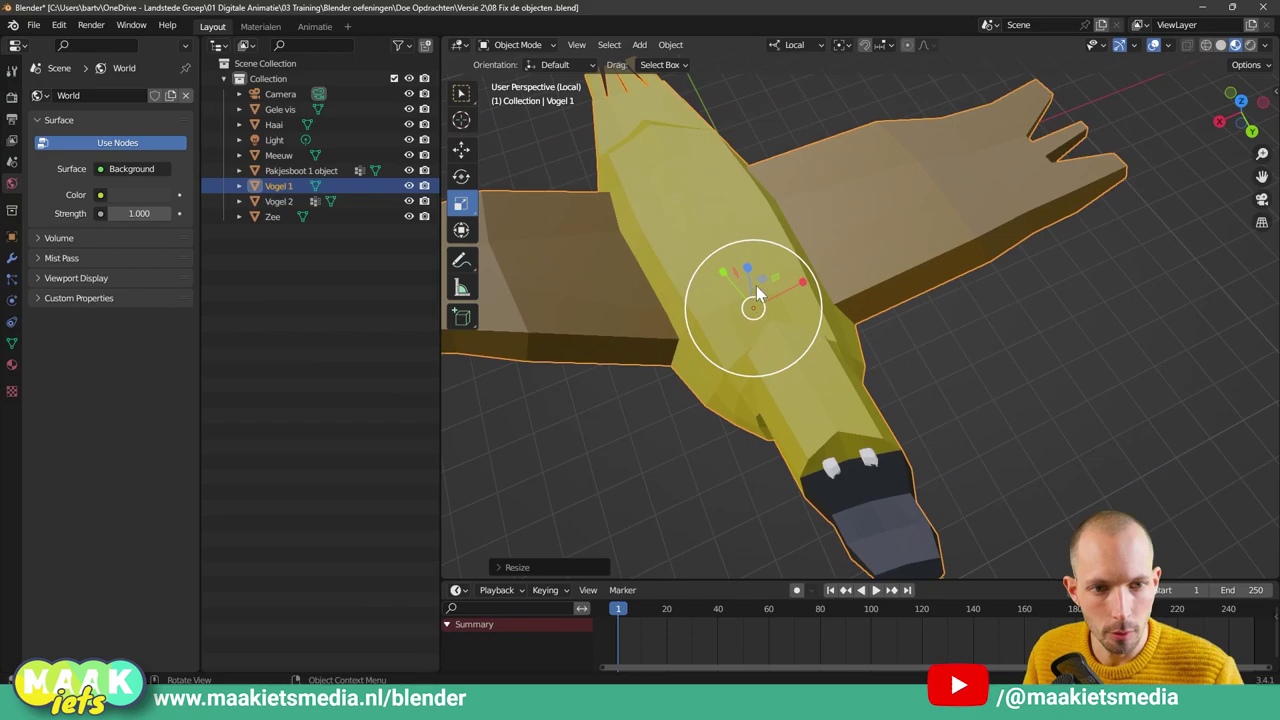
pyautogui.moveTo(764, 279)
pyautogui.mouseDown()
pyautogui.moveTo(793, 236)
pyautogui.moveTo(779, 285)
pyautogui.mouseUp()
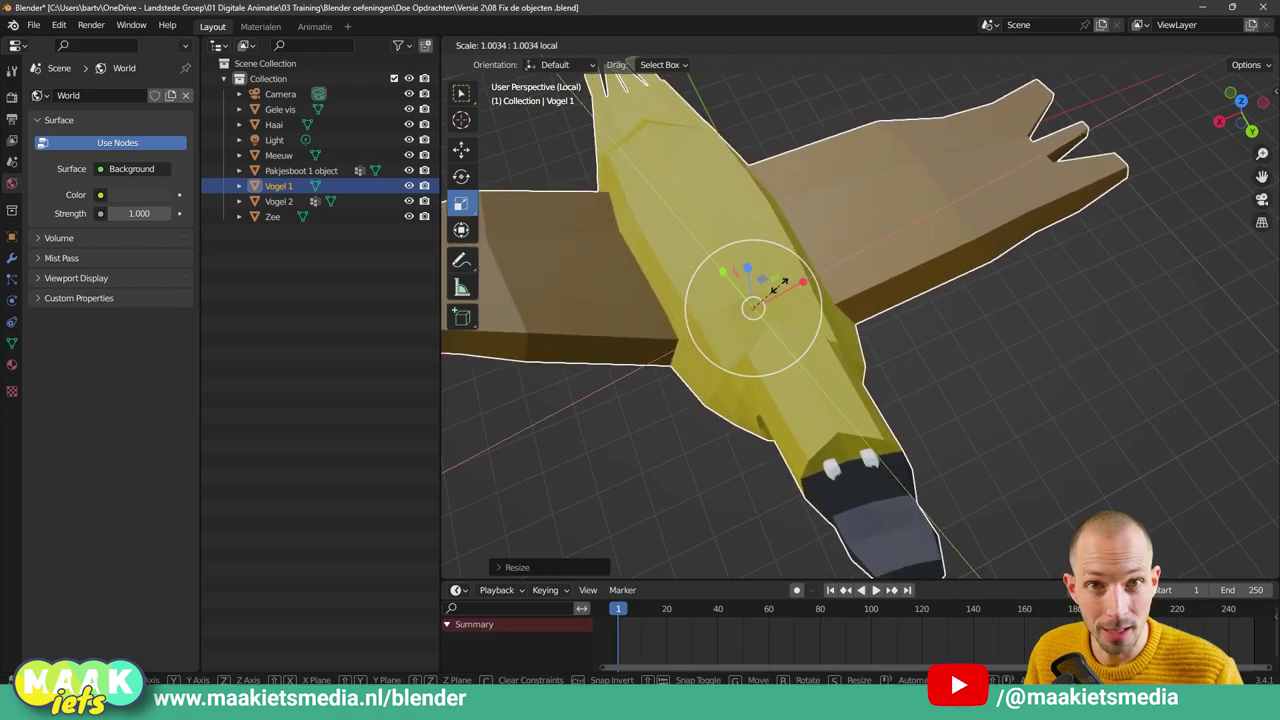
pyautogui.moveTo(779, 285); pyautogui.dragTo(826, 306)
pyautogui.moveTo(826, 306)
pyautogui.mouseDown(button='middle')
pyautogui.moveTo(897, 272)
pyautogui.moveTo(857, 305)
pyautogui.moveTo(880, 306)
pyautogui.moveTo(568, 240)
pyautogui.mouseUp(button='middle')
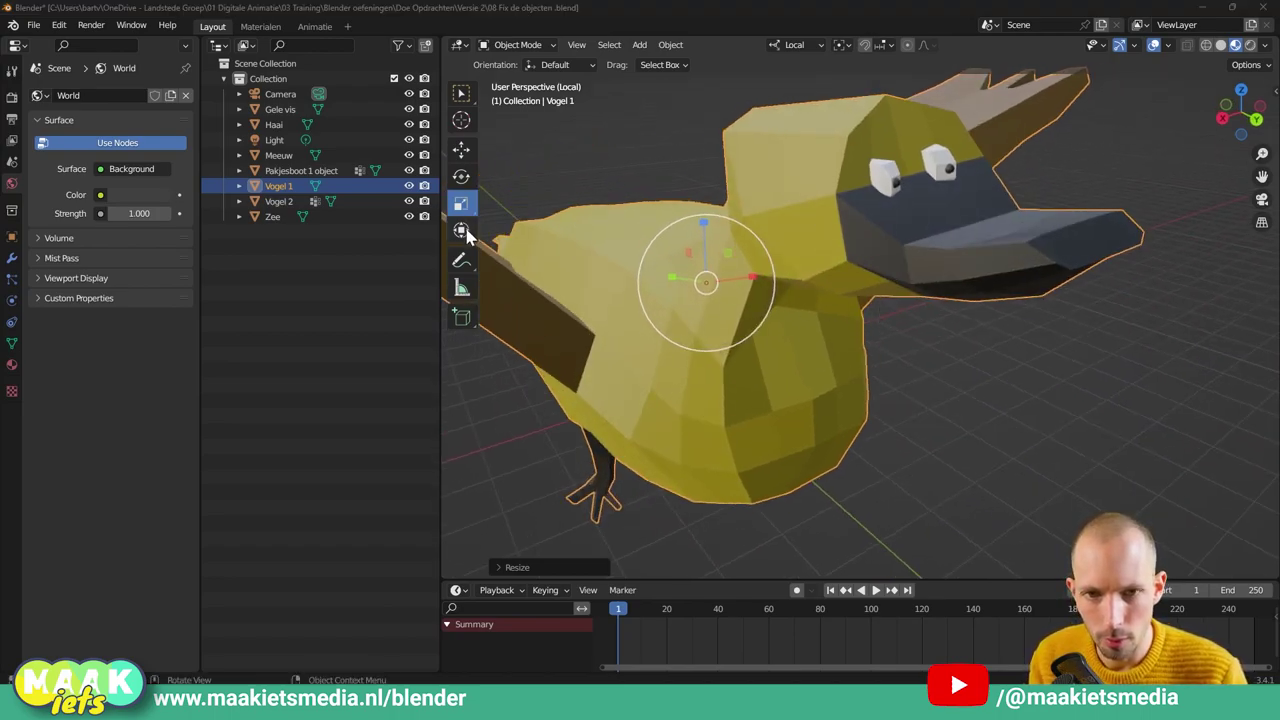
# Zoom in on Vogel 1, raise it slightly along Z and tilt it with the gizmo
pyautogui.scroll(2, 680, 248)
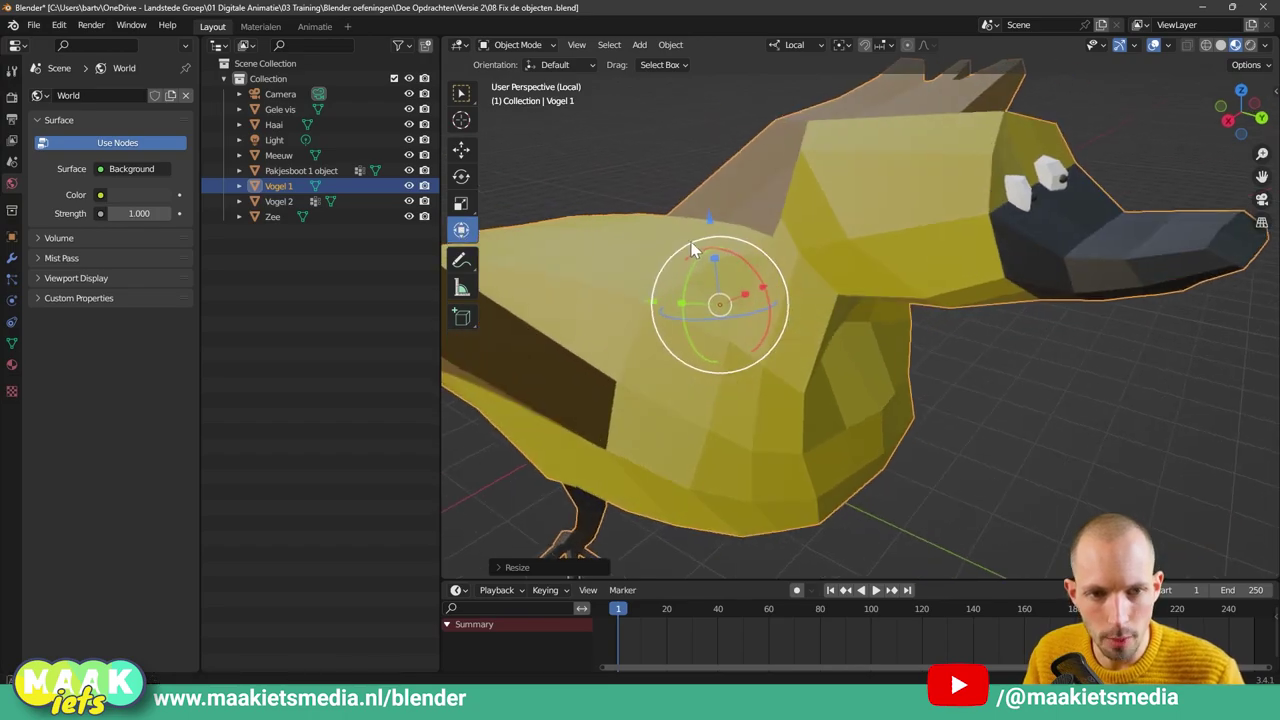
pyautogui.scroll(1, 691, 246)
pyautogui.scroll(2, 691, 250)
pyautogui.scroll(1, 692, 290)
pyautogui.moveTo(692, 290); pyautogui.dragTo(723, 283, button='middle')
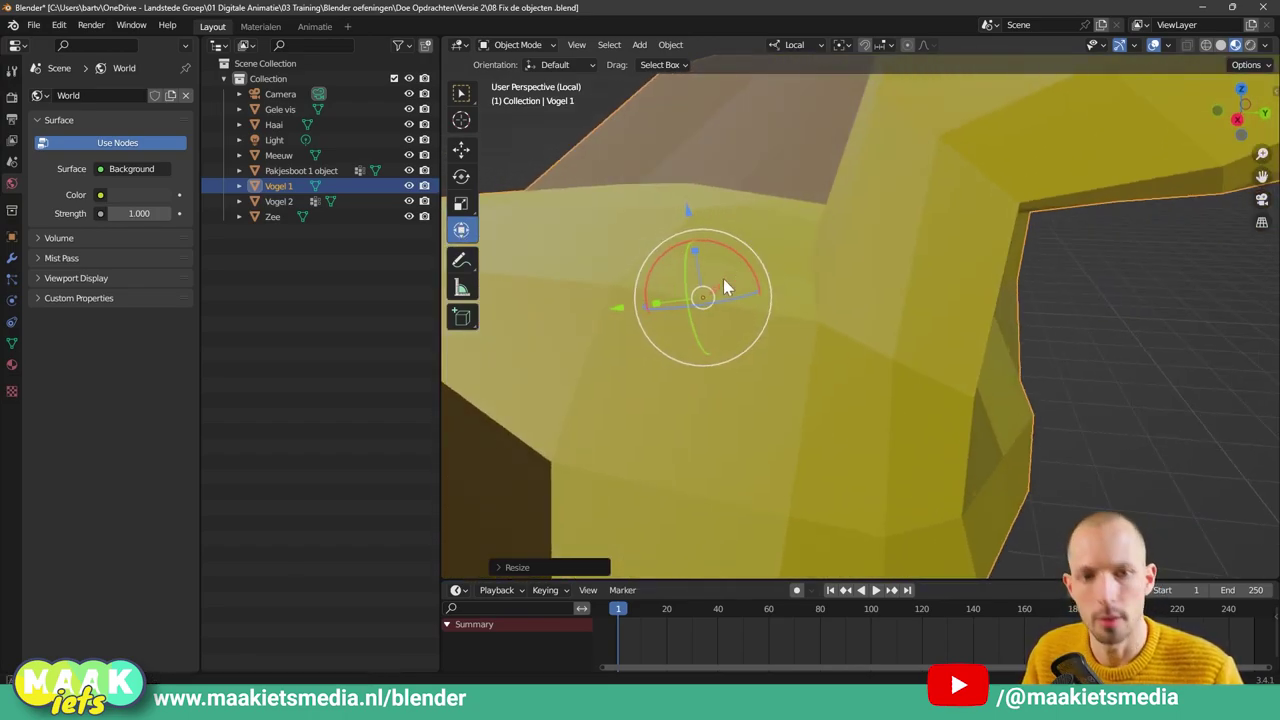
pyautogui.moveTo(760, 242); pyautogui.dragTo(741, 233, button='middle')
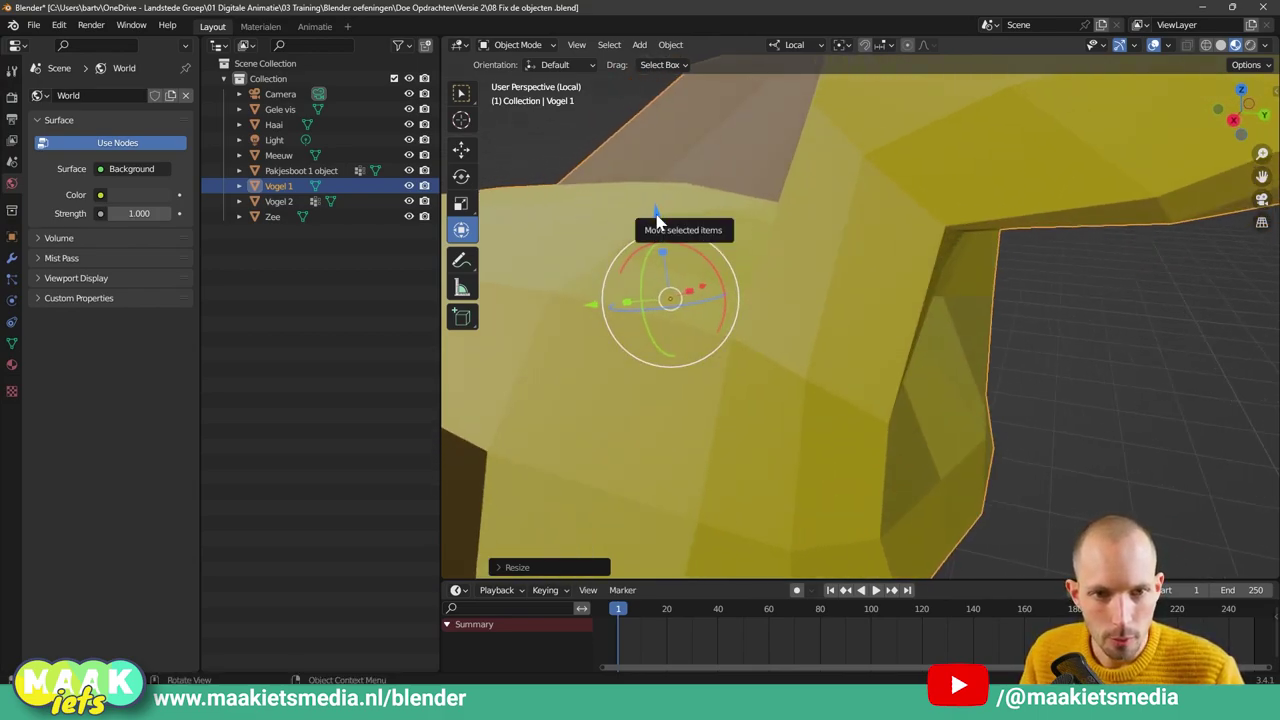
pyautogui.moveTo(657, 218)
pyautogui.mouseDown()
pyautogui.moveTo(654, 200)
pyautogui.moveTo(657, 225)
pyautogui.mouseUp()
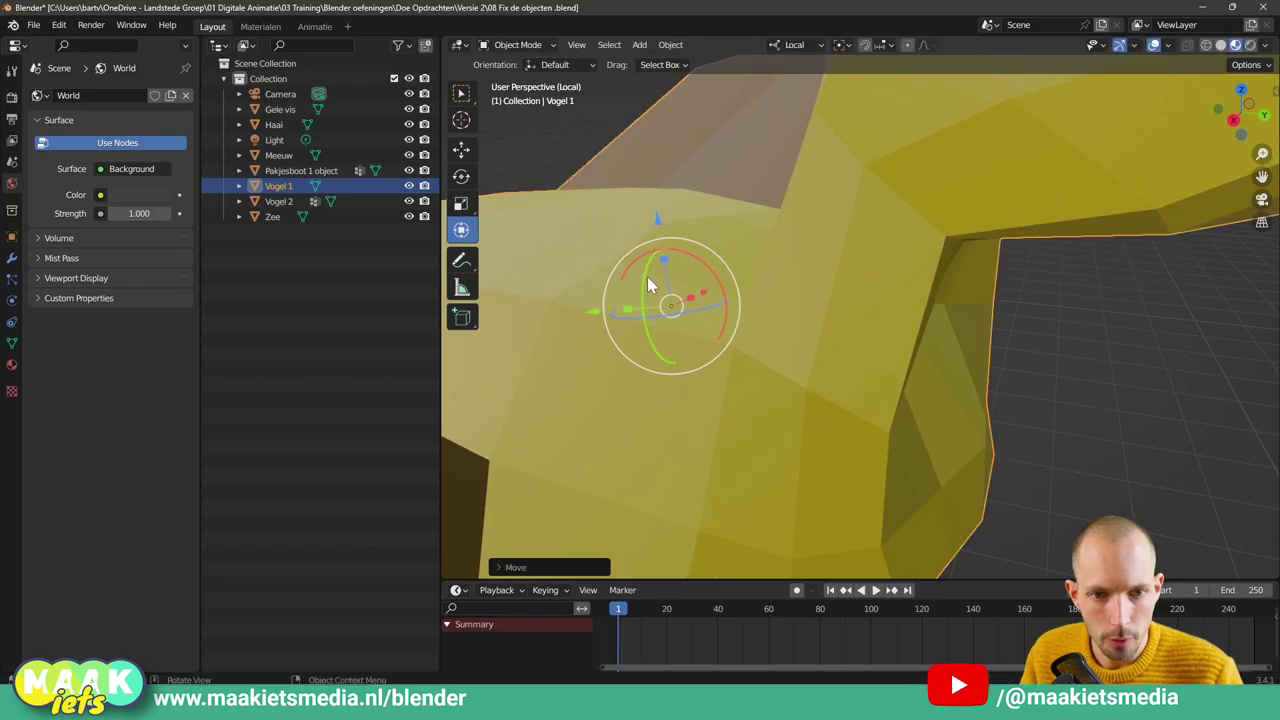
pyautogui.moveTo(645, 287)
pyautogui.mouseDown()
pyautogui.moveTo(643, 274)
pyautogui.moveTo(640, 310)
pyautogui.moveTo(623, 306)
pyautogui.moveTo(812, 318)
pyautogui.mouseUp()
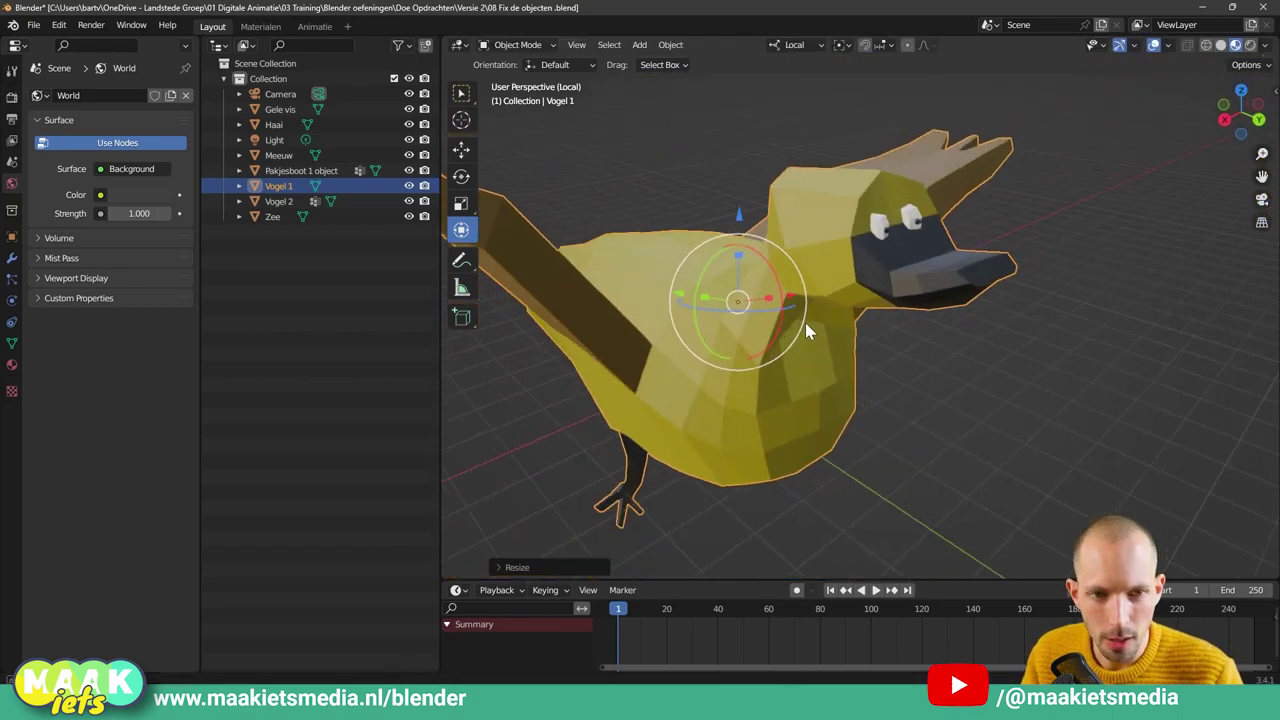
pyautogui.moveTo(805, 322)
pyautogui.mouseDown(button='middle')
pyautogui.moveTo(721, 341)
pyautogui.moveTo(686, 300)
pyautogui.moveTo(715, 283)
pyautogui.moveTo(826, 338)
pyautogui.moveTo(862, 336)
pyautogui.moveTo(797, 403)
pyautogui.moveTo(823, 354)
pyautogui.moveTo(648, 326)
pyautogui.moveTo(740, 300)
pyautogui.moveTo(795, 333)
pyautogui.moveTo(724, 281)
pyautogui.mouseUp(button='middle')
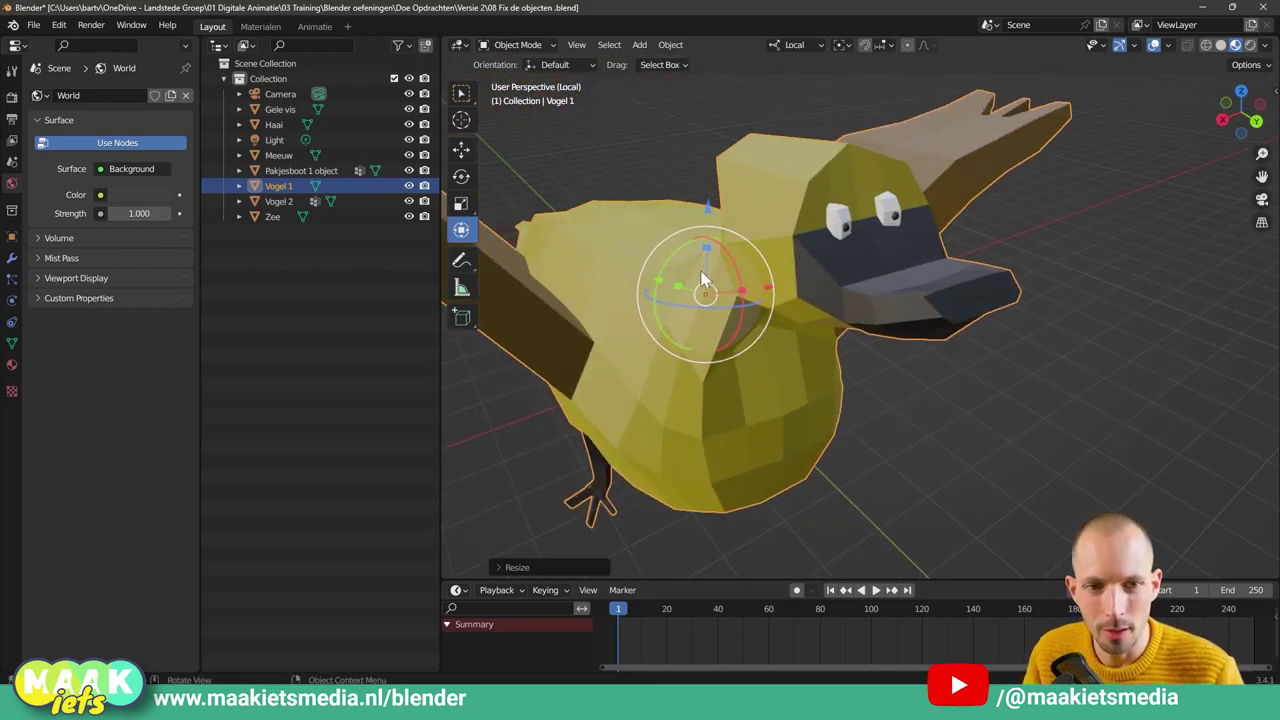
# Trackball-rotate Vogel 1 into a new orientation and return to the Select Box tool
pyautogui.moveTo(703, 281)
pyautogui.mouseDown()
pyautogui.moveTo(709, 258)
pyautogui.moveTo(666, 270)
pyautogui.moveTo(654, 256)
pyautogui.moveTo(693, 263)
pyautogui.mouseUp()
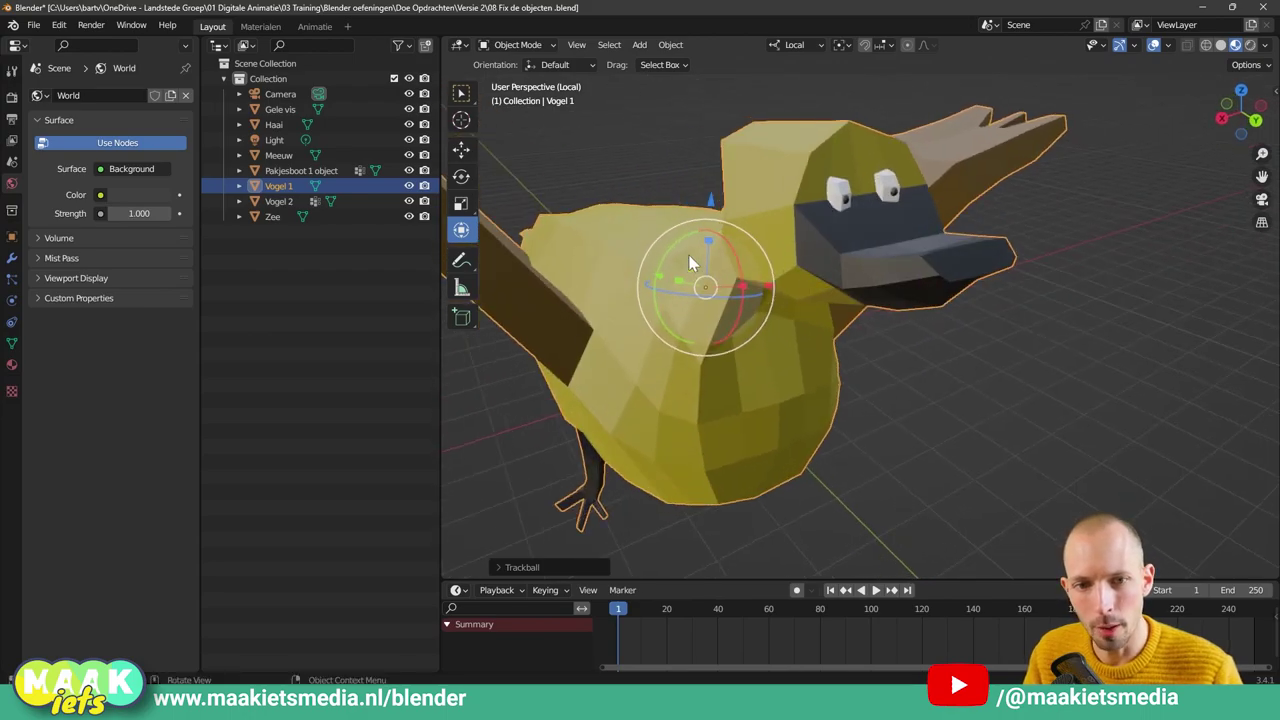
pyautogui.click(466, 158)
pyautogui.click(464, 180)
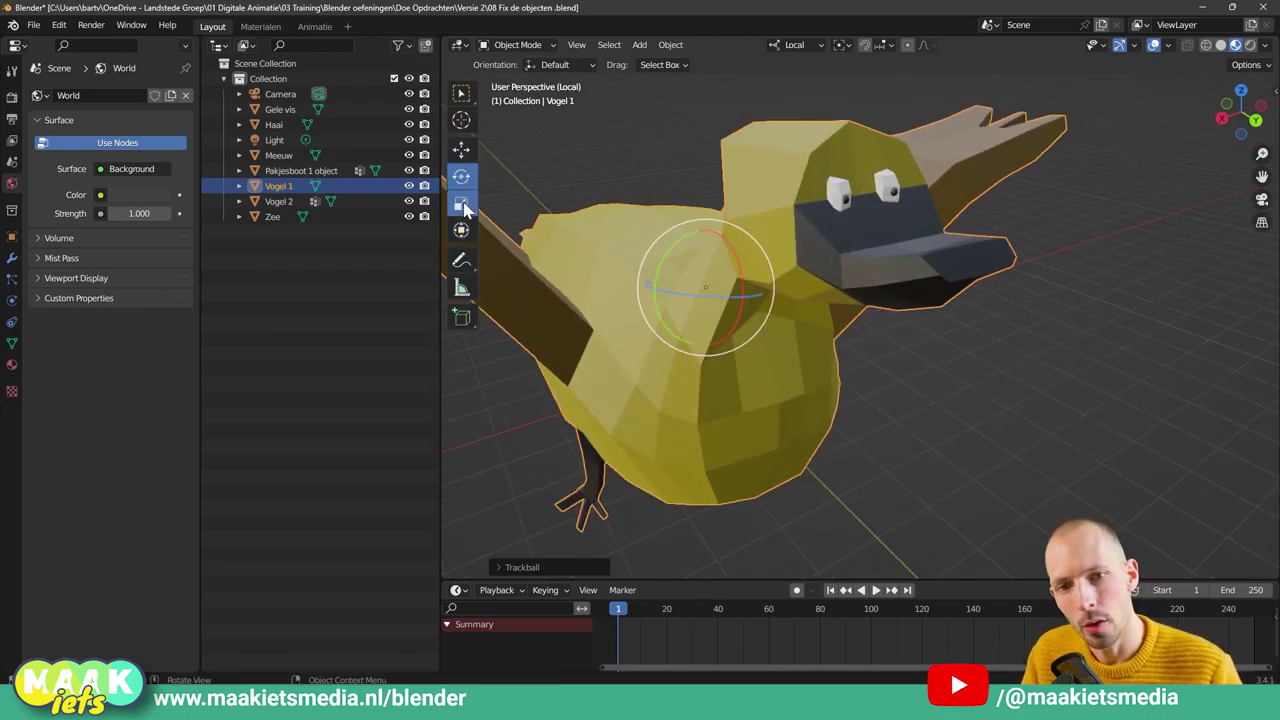
pyautogui.moveTo(594, 243); pyautogui.dragTo(617, 228)
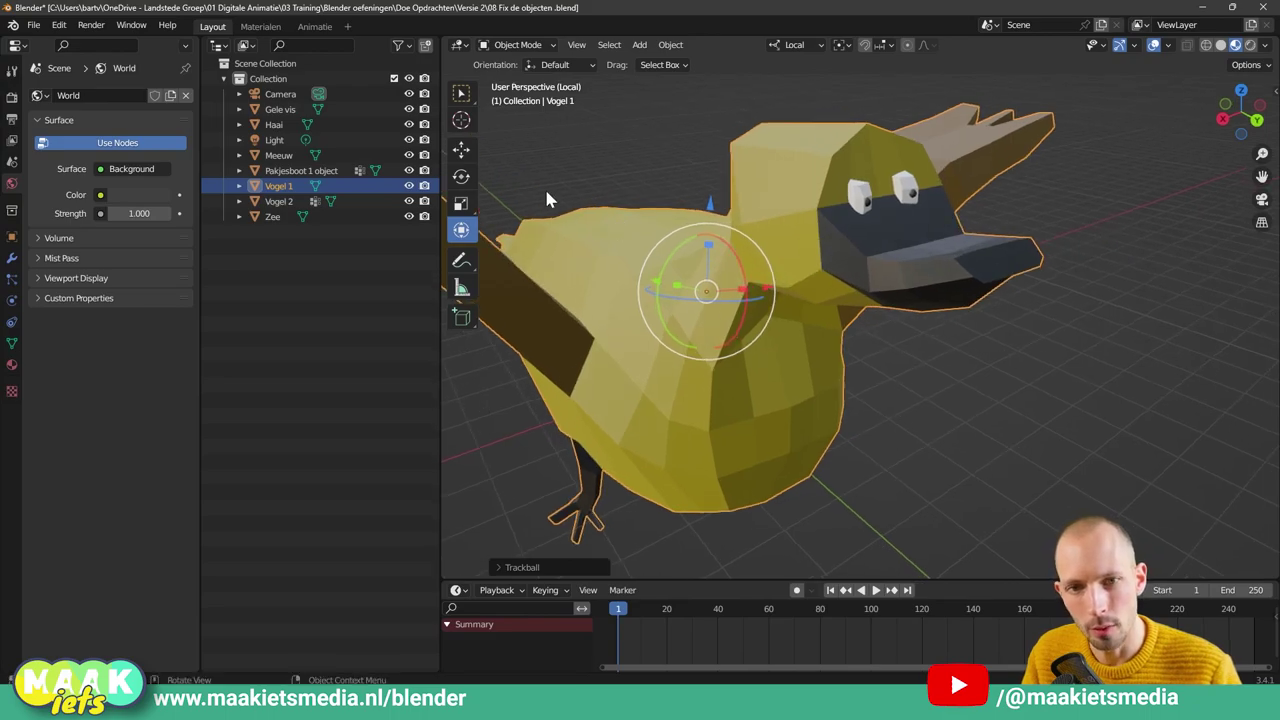
pyautogui.click(470, 96)
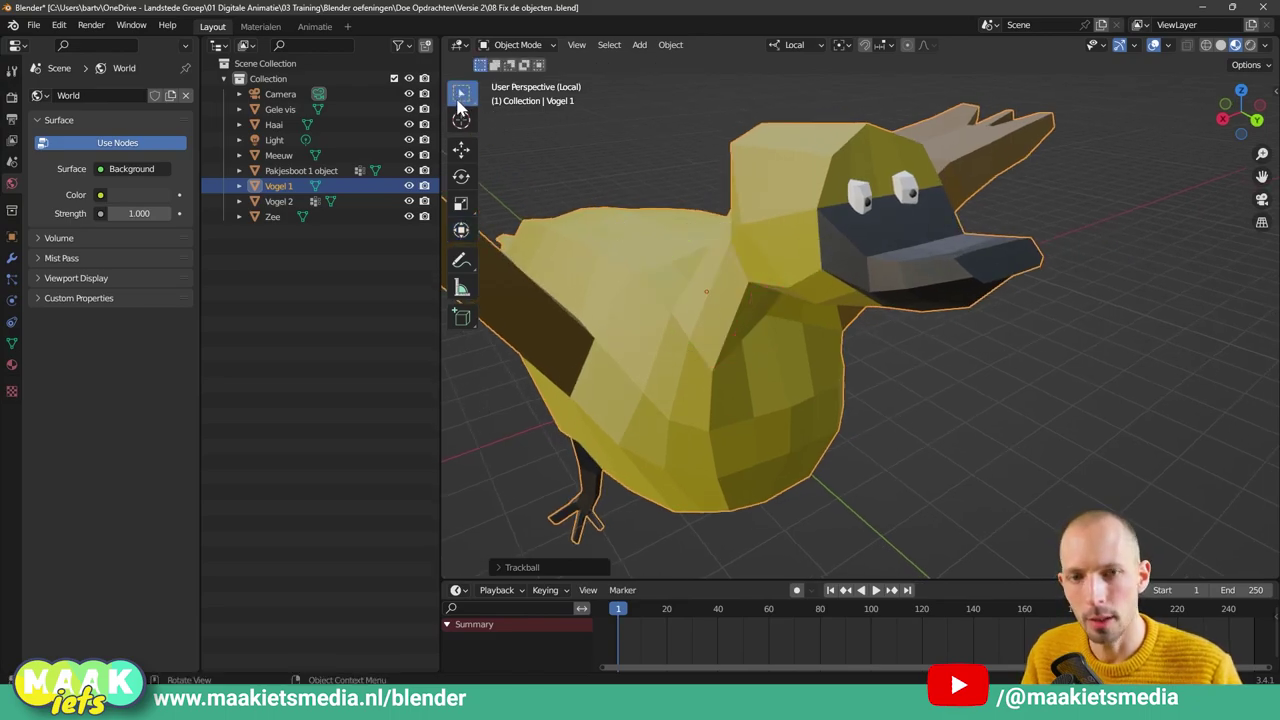
pyautogui.moveTo(638, 180)
pyautogui.mouseDown(button='middle')
pyautogui.moveTo(609, 177)
pyautogui.moveTo(714, 229)
pyautogui.moveTo(678, 232)
pyautogui.mouseUp(button='middle')
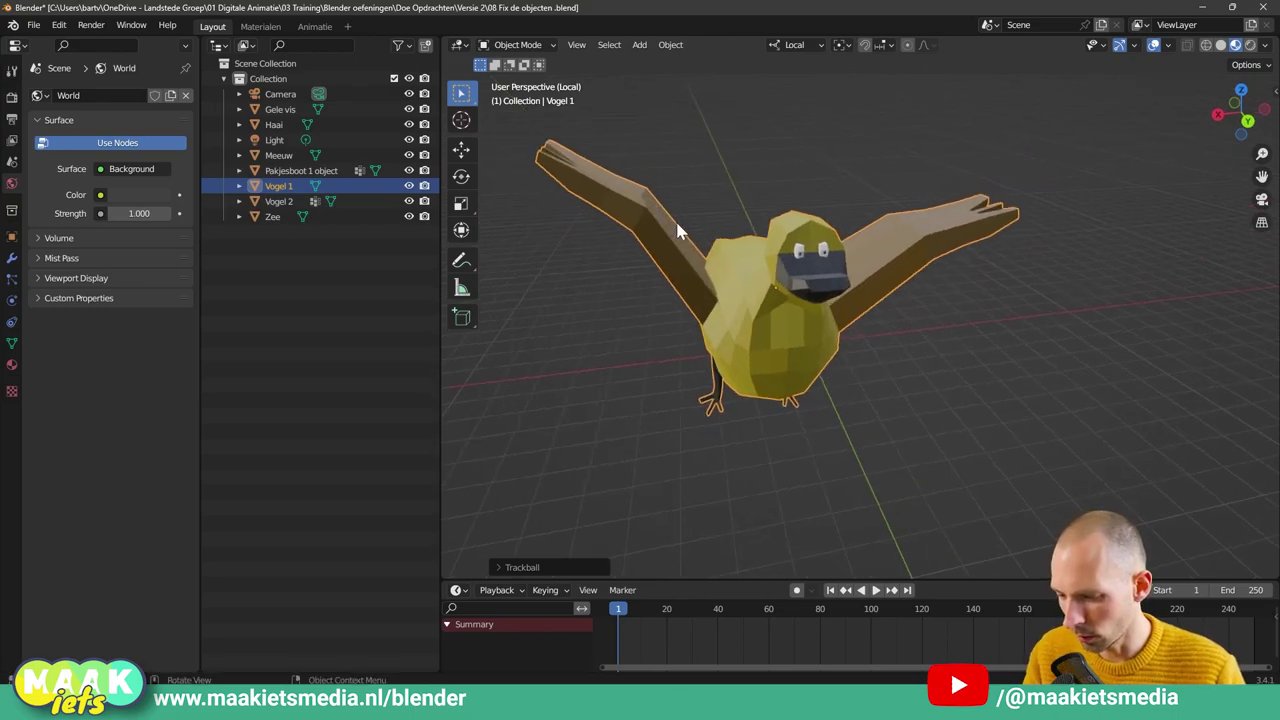
# Leave local view and reselect Vogel 1 in the full scene, scale reading 6.052, 9.090, 8.891
pyautogui.press('g')
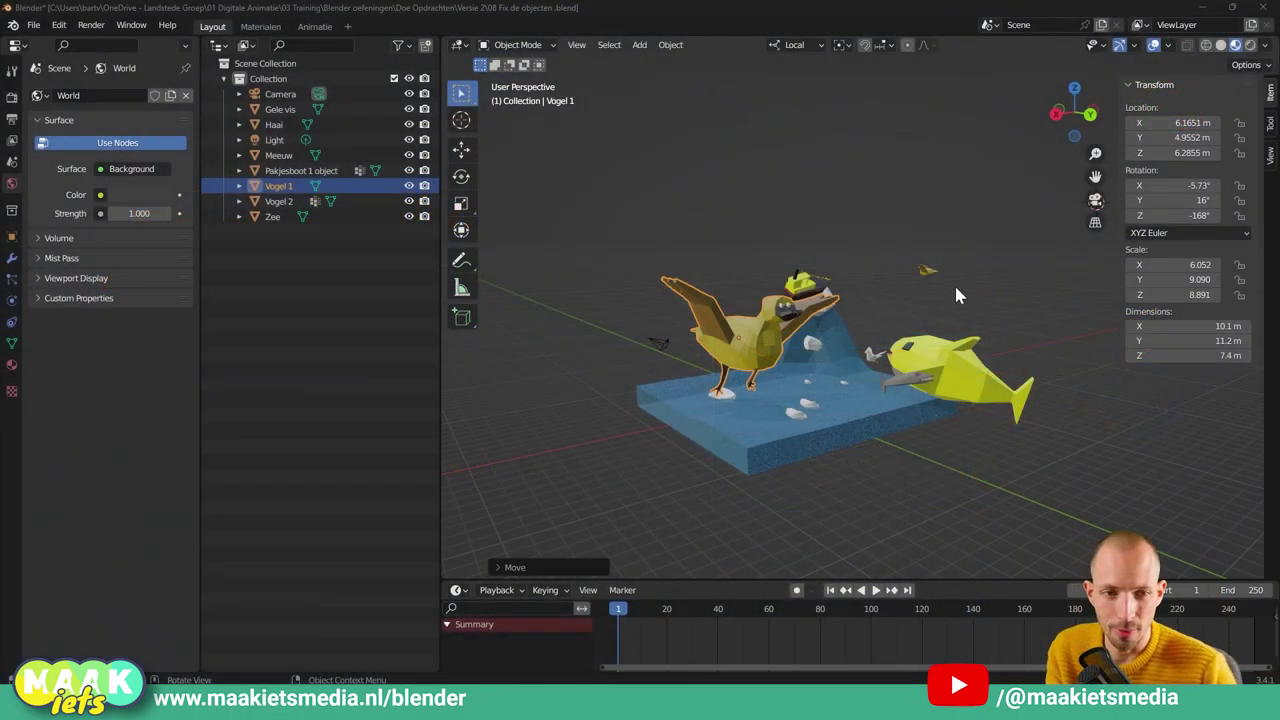
pyautogui.click(798, 225)
pyautogui.moveTo(798, 225)
pyautogui.mouseDown(button='middle')
pyautogui.moveTo(769, 222)
pyautogui.moveTo(830, 215)
pyautogui.moveTo(748, 336)
pyautogui.mouseUp(button='middle')
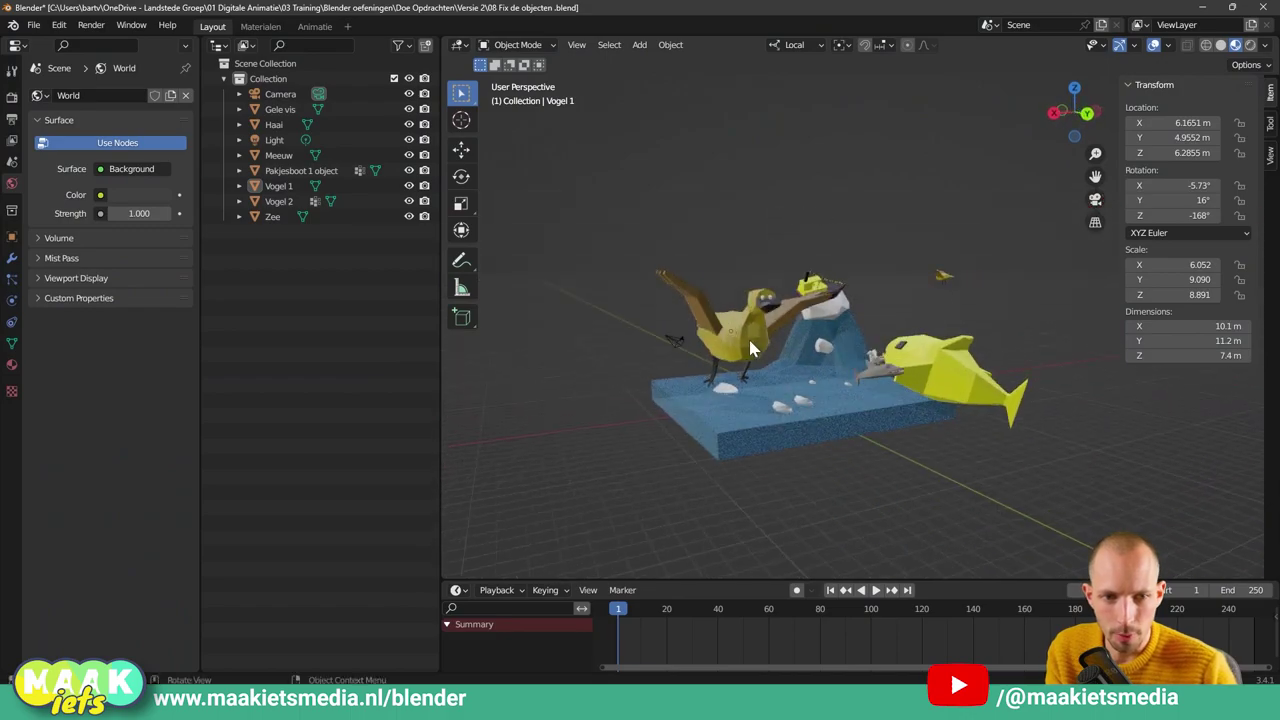
pyautogui.click(748, 336)
pyautogui.click(776, 324)
pyautogui.click(742, 316)
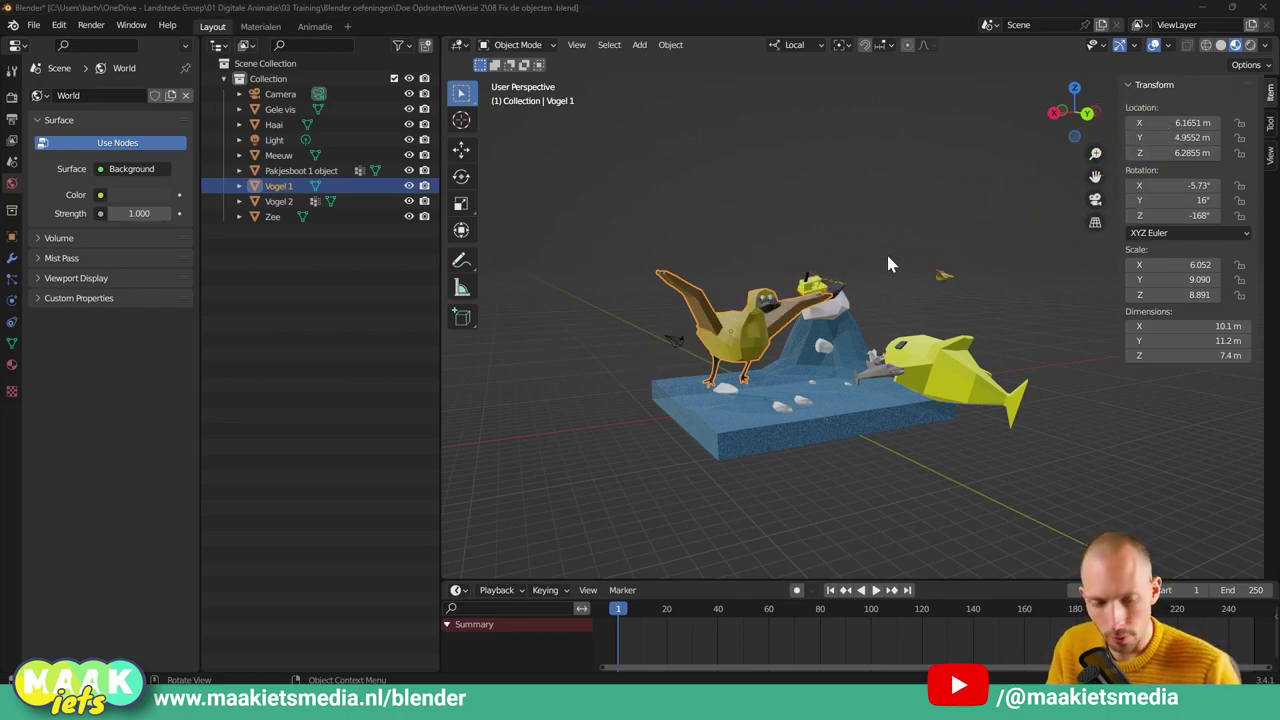
pyautogui.click(906, 216)
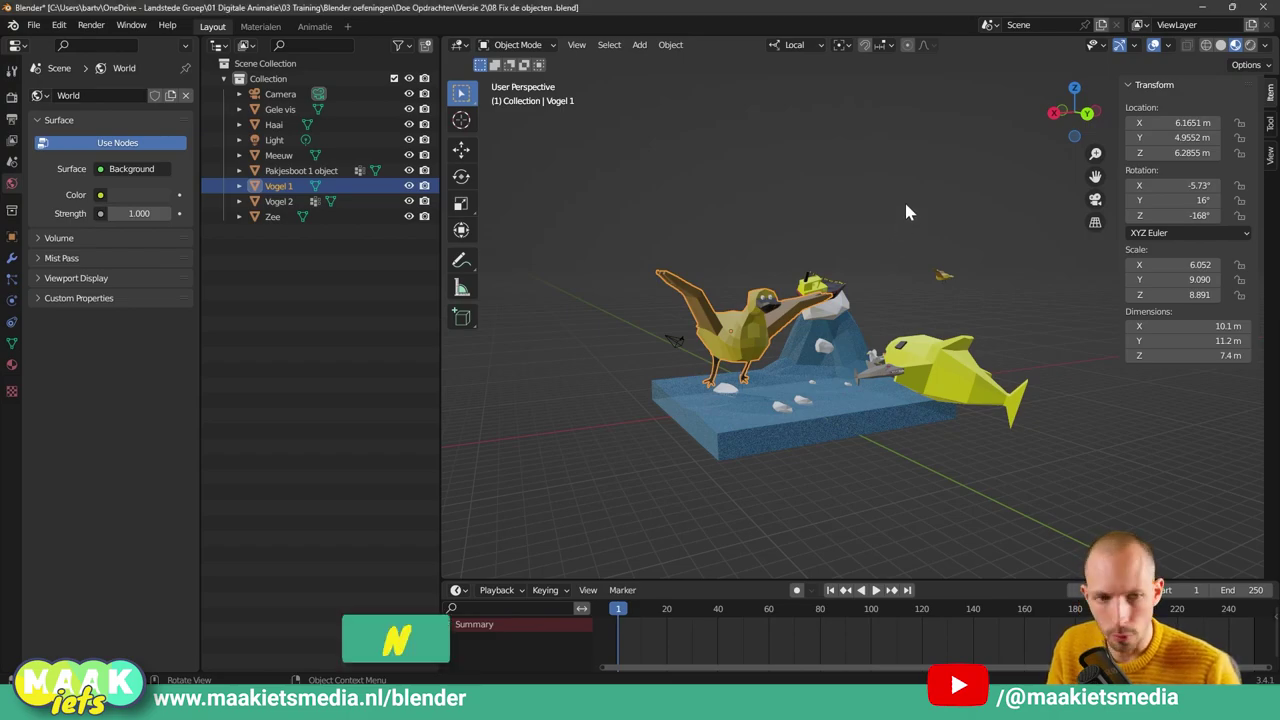
pyautogui.press('n')
pyautogui.press('n')
pyautogui.press('n')
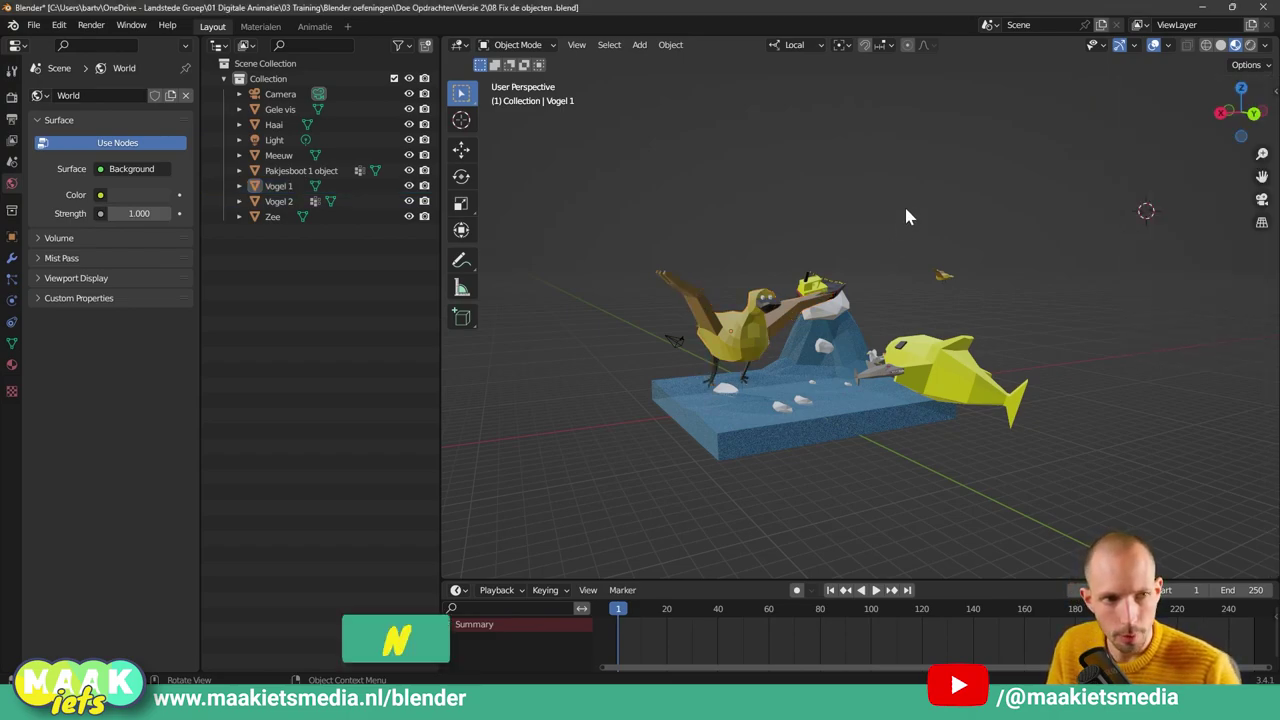
pyautogui.press('n')
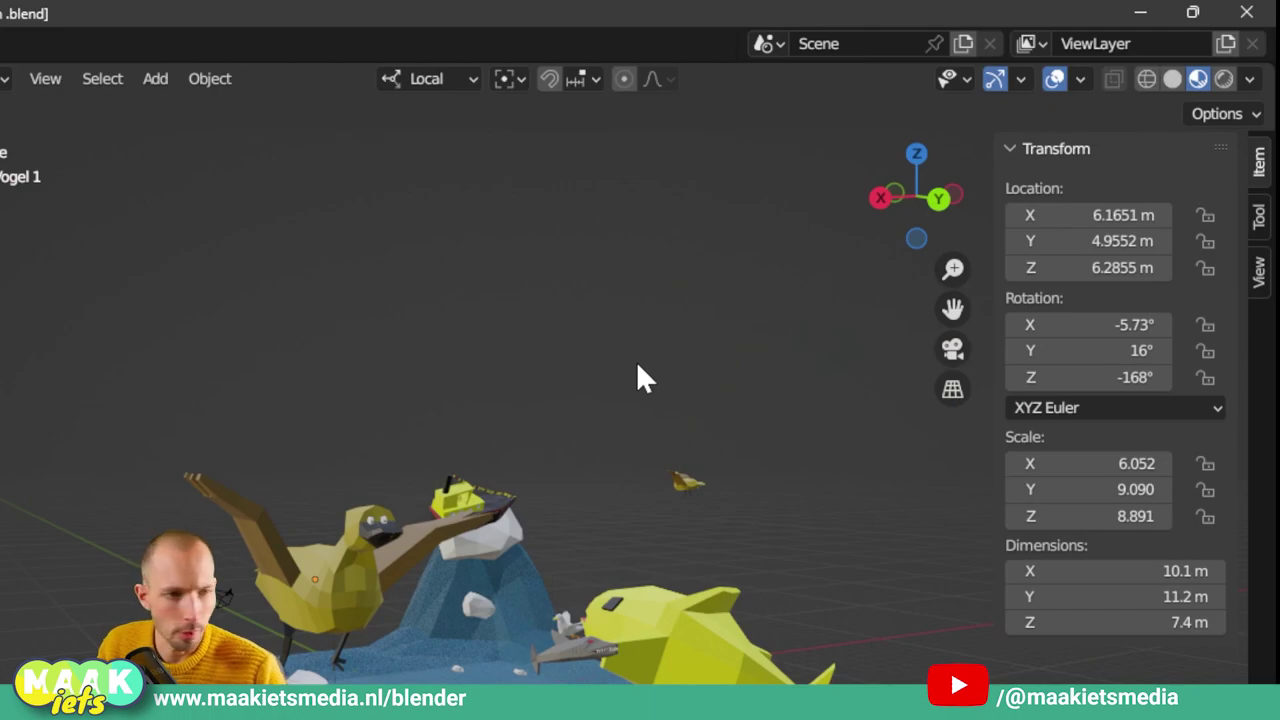
pyautogui.moveTo(469, 438)
pyautogui.mouseDown()
pyautogui.moveTo(1058, 188)
pyautogui.moveTo(1228, 162)
pyautogui.moveTo(1271, 686)
pyautogui.moveTo(1234, 309)
pyautogui.moveTo(1257, 157)
pyautogui.moveTo(1252, 175)
pyautogui.moveTo(1006, 146)
pyautogui.moveTo(997, 165)
pyautogui.moveTo(1017, 160)
pyautogui.mouseUp()
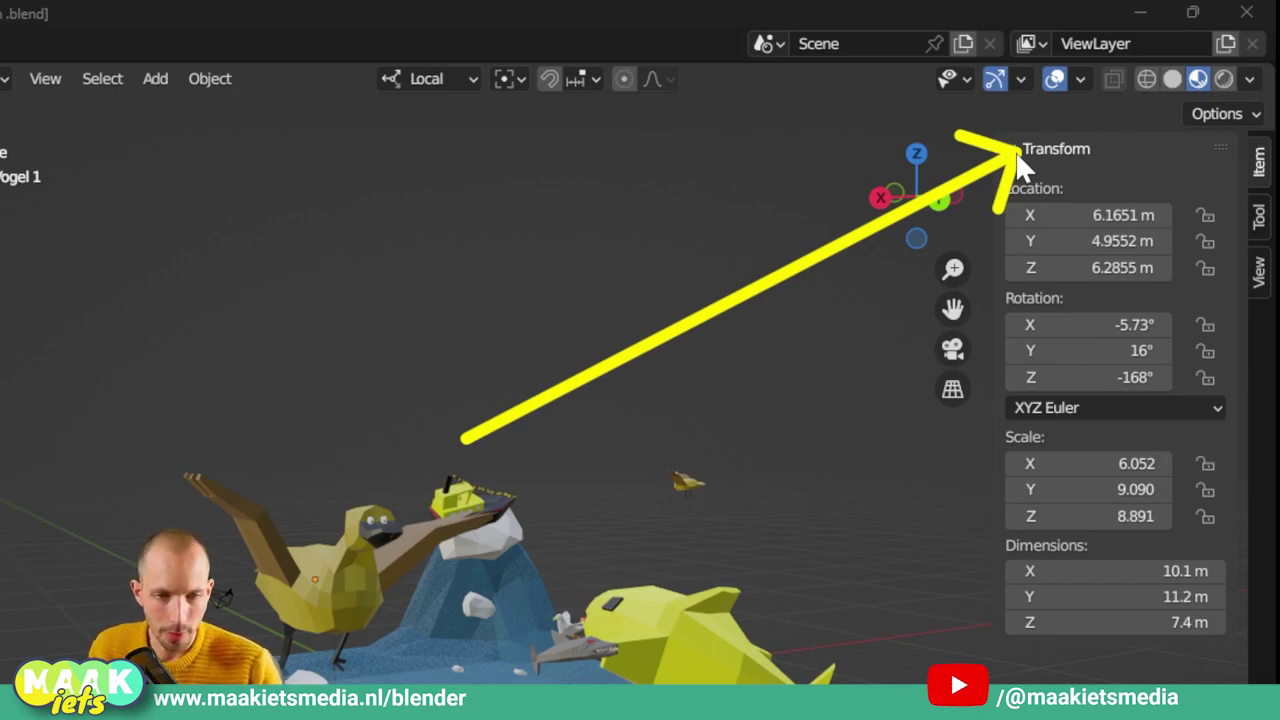
pyautogui.moveTo(1017, 158)
pyautogui.mouseDown()
pyautogui.moveTo(674, 286)
pyautogui.moveTo(349, 593)
pyautogui.moveTo(614, 608)
pyautogui.moveTo(523, 480)
pyautogui.moveTo(966, 308)
pyautogui.moveTo(1034, 190)
pyautogui.moveTo(993, 192)
pyautogui.moveTo(966, 285)
pyautogui.moveTo(984, 287)
pyautogui.moveTo(1020, 612)
pyautogui.moveTo(1004, 535)
pyautogui.moveTo(1014, 455)
pyautogui.moveTo(1000, 335)
pyautogui.moveTo(1012, 195)
pyautogui.moveTo(1004, 469)
pyautogui.moveTo(980, 408)
pyautogui.moveTo(1017, 460)
pyautogui.moveTo(1026, 575)
pyautogui.moveTo(948, 497)
pyautogui.mouseUp()
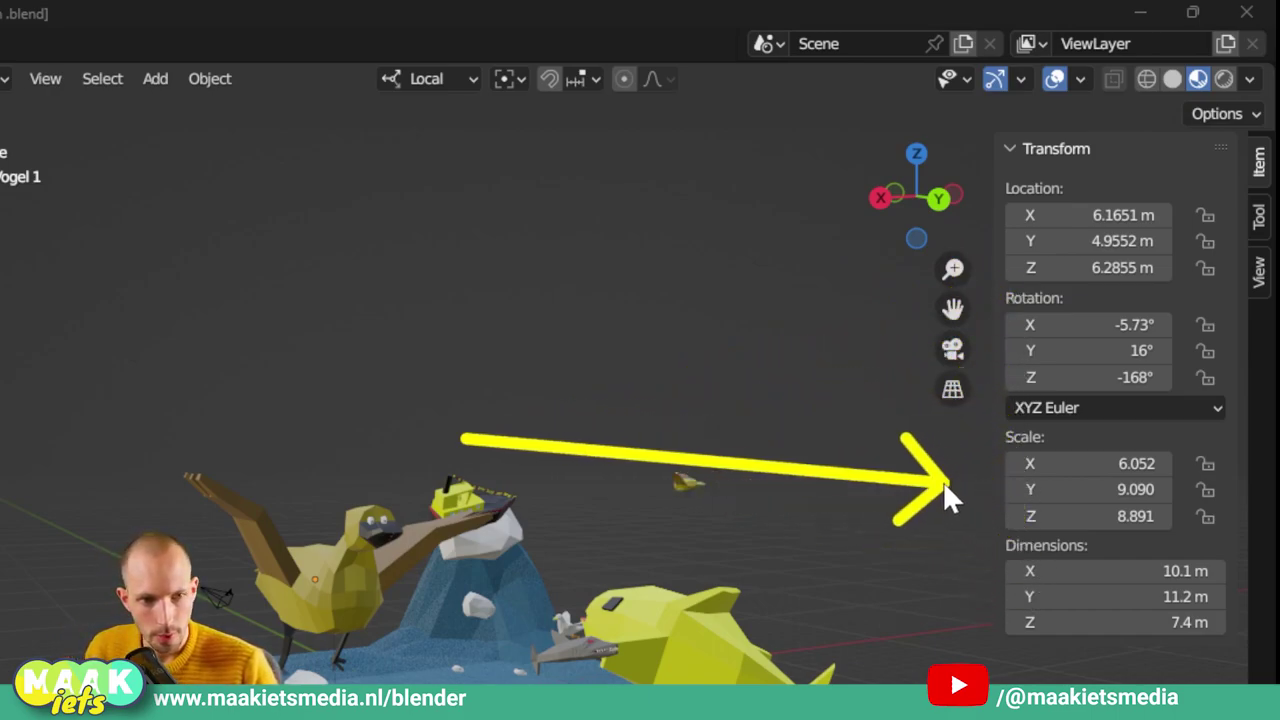
# Raise Vogel 1 to Z 17.265 m, tilt it, and shrink it to 9.19×10.1×6.71 m
pyautogui.click(324, 564)
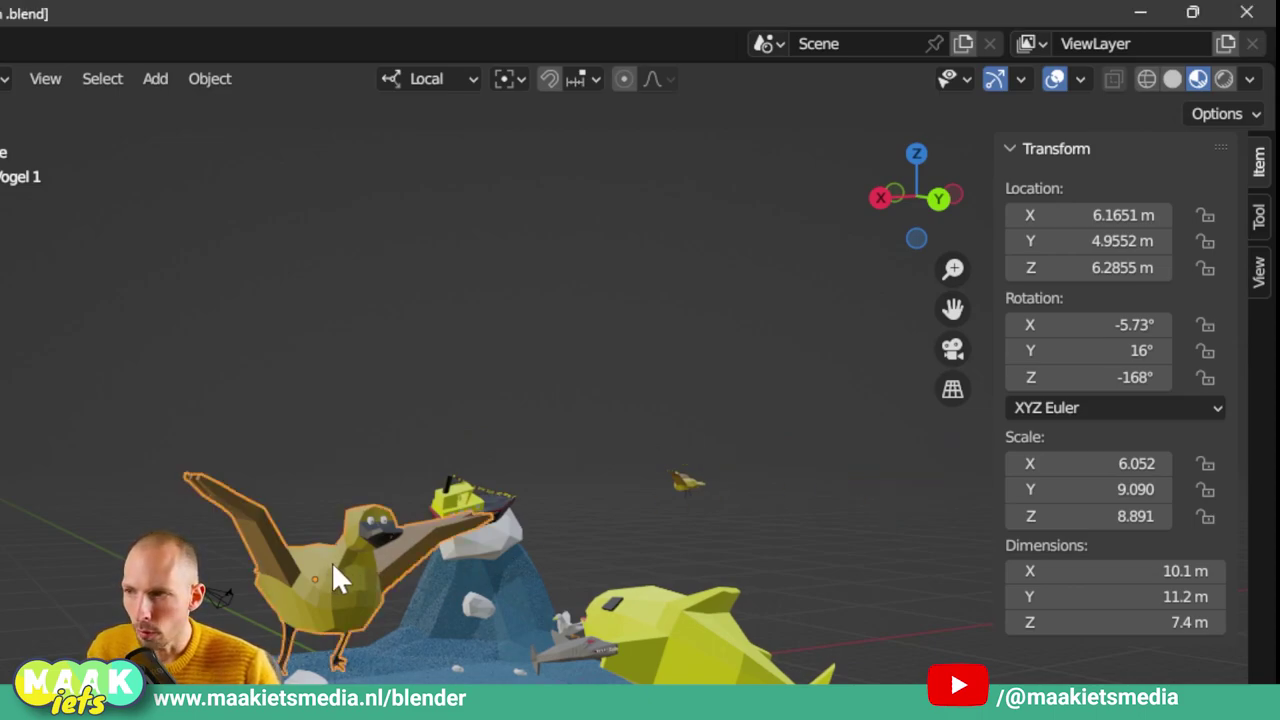
pyautogui.press('g')
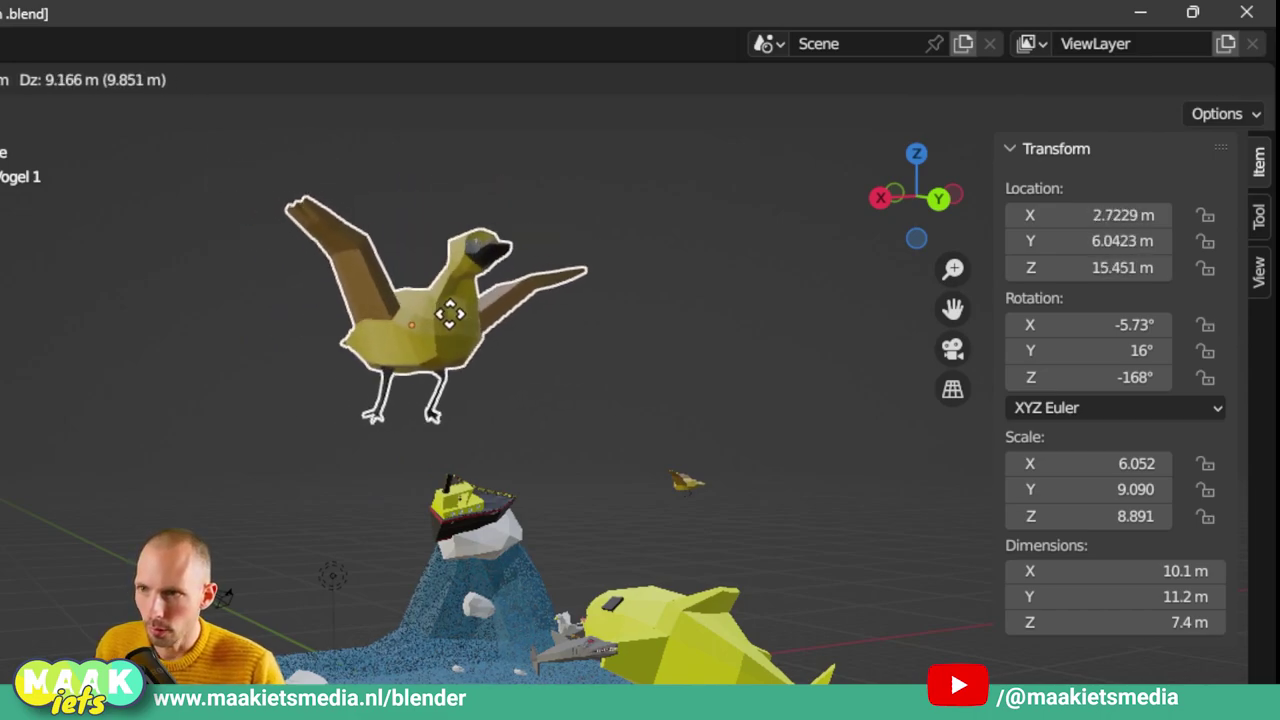
pyautogui.click(454, 279)
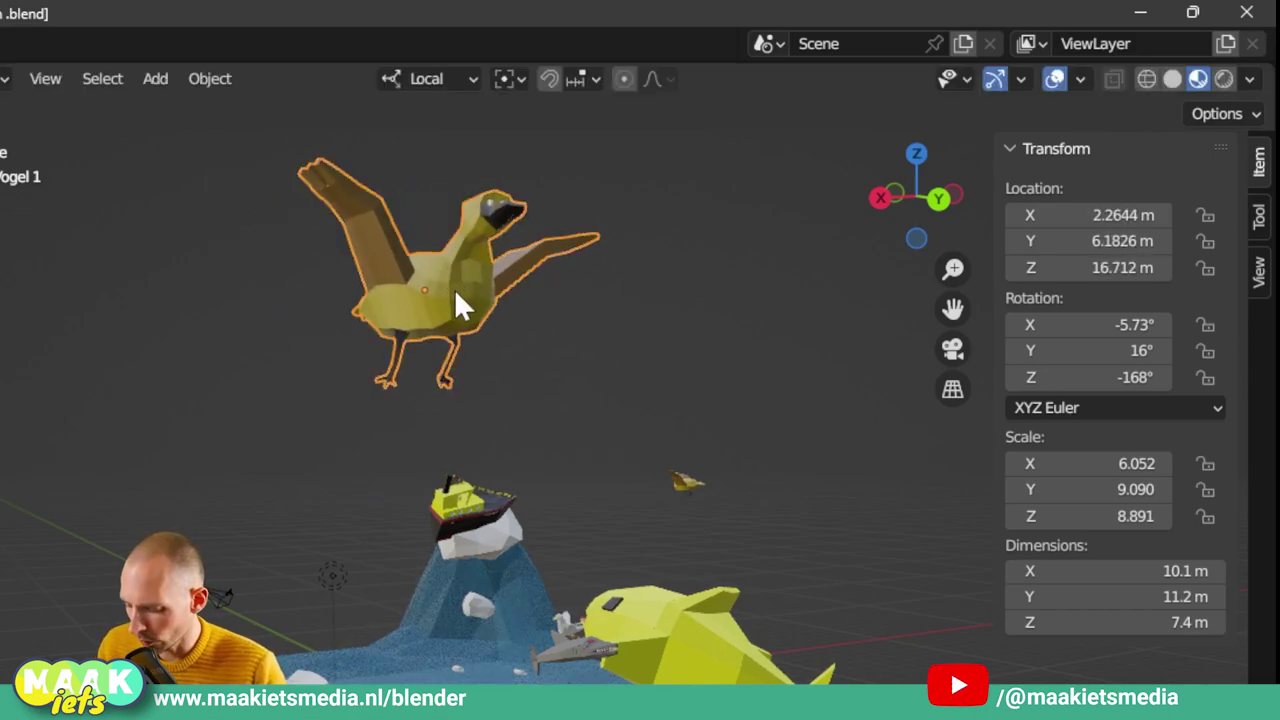
pyautogui.press('r')
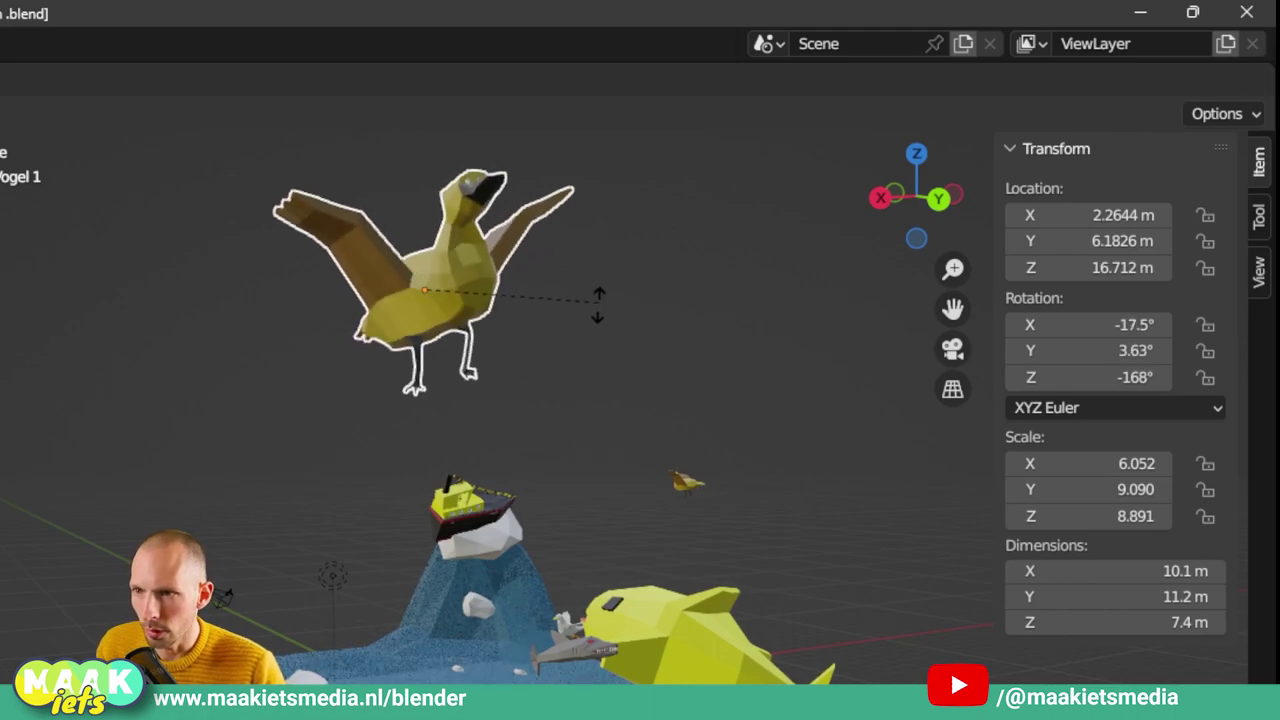
pyautogui.click(594, 326)
pyautogui.press('s')
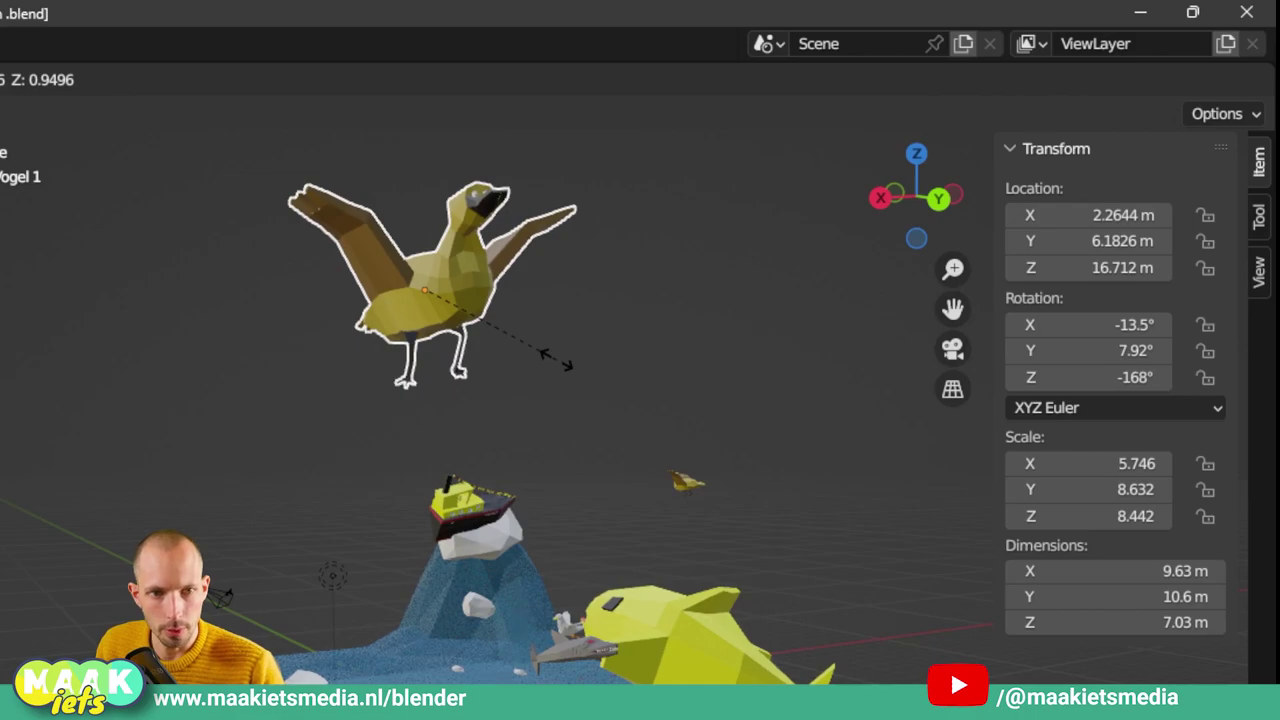
pyautogui.click(550, 354)
# Reselect Vogel 1 and browse the Object menu's apply options without applying anything
pyautogui.click(814, 107)
pyautogui.hotkey('ctrl', 'z')
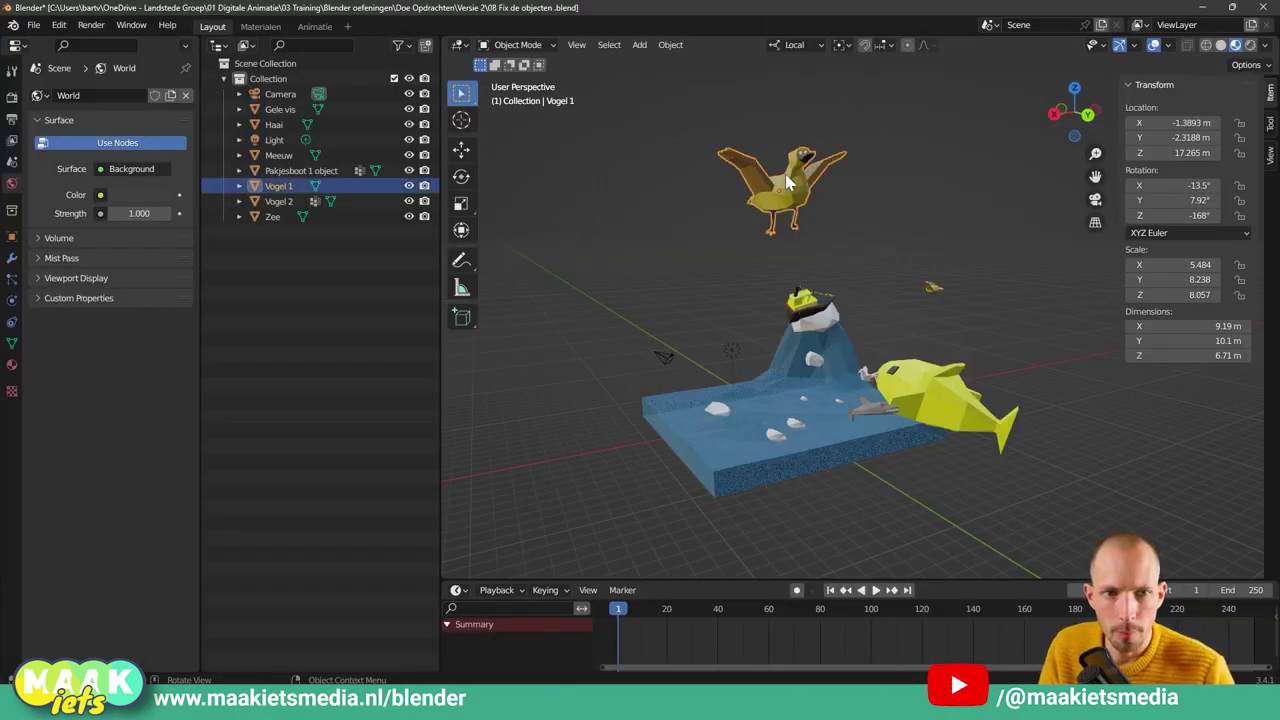
pyautogui.click(675, 47)
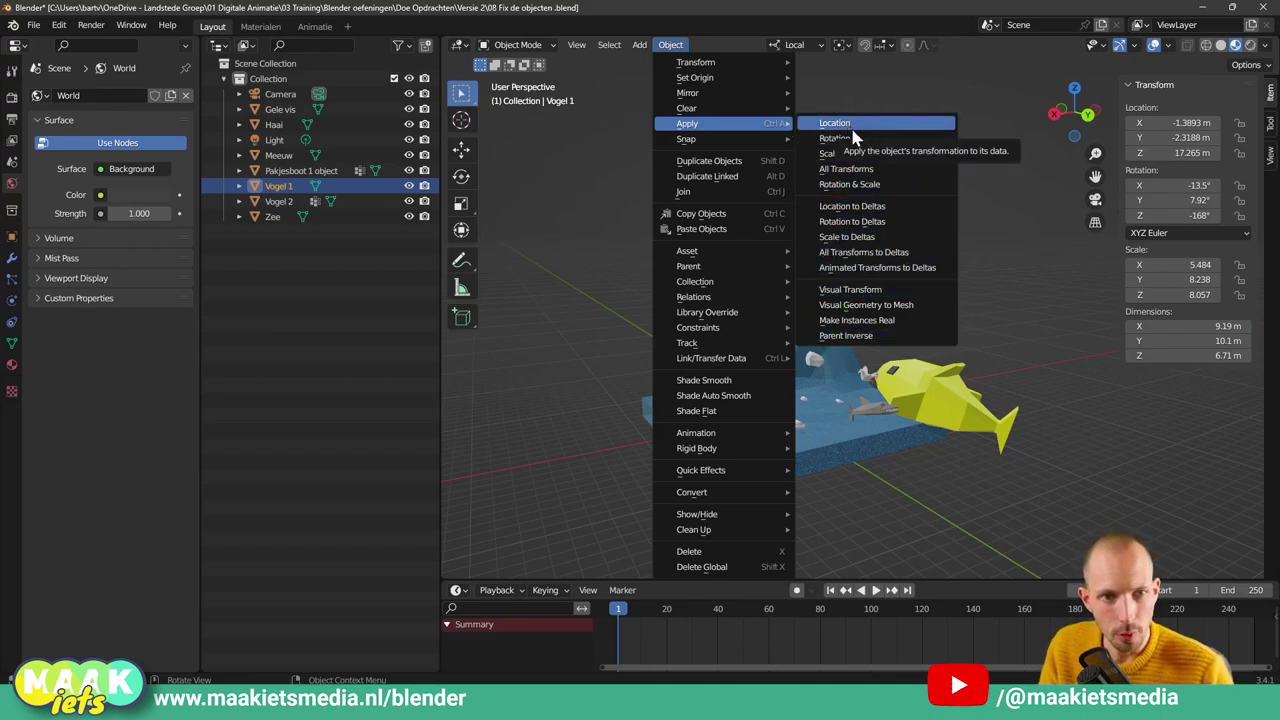
pyautogui.moveTo(687, 123)
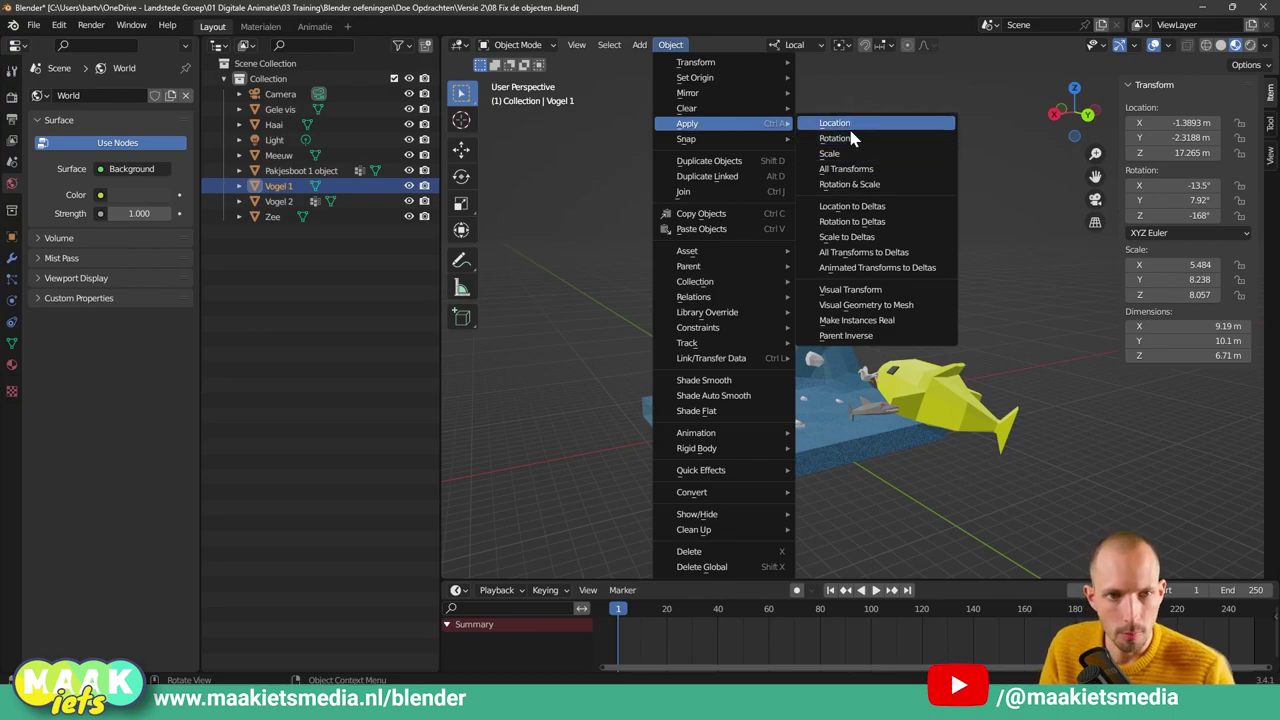
pyautogui.click(680, 55)
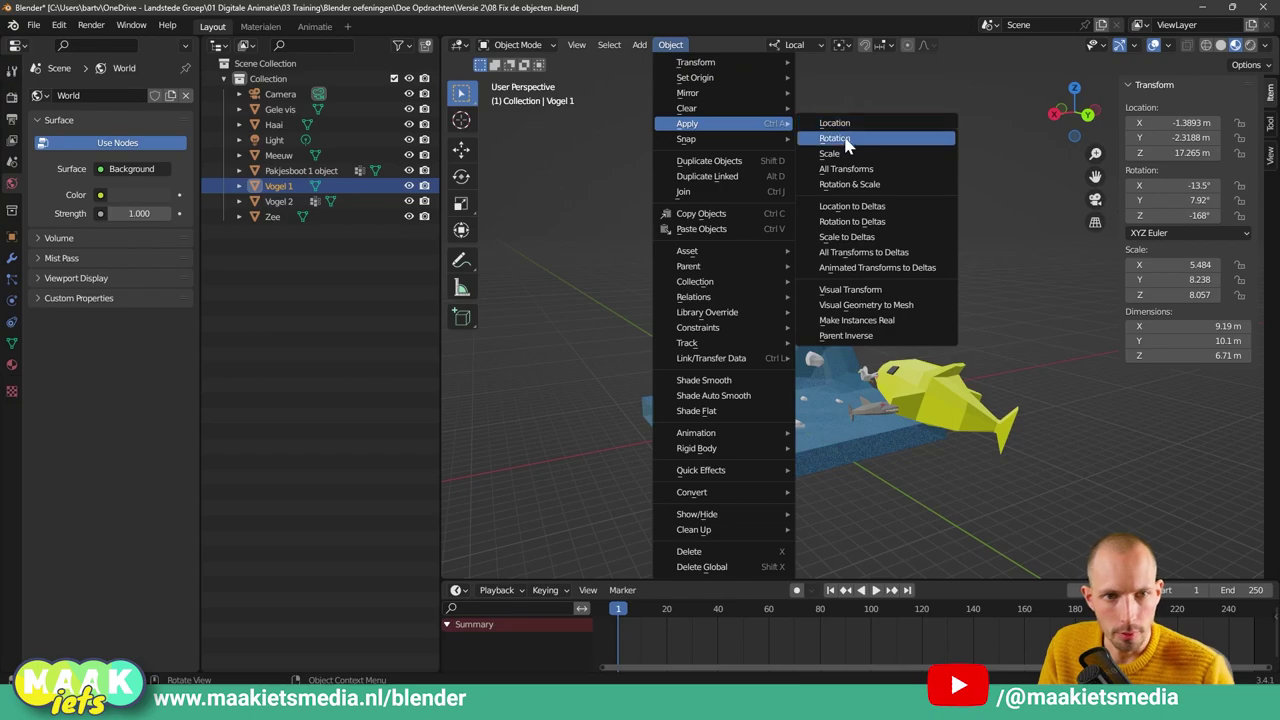
pyautogui.click(905, 141)
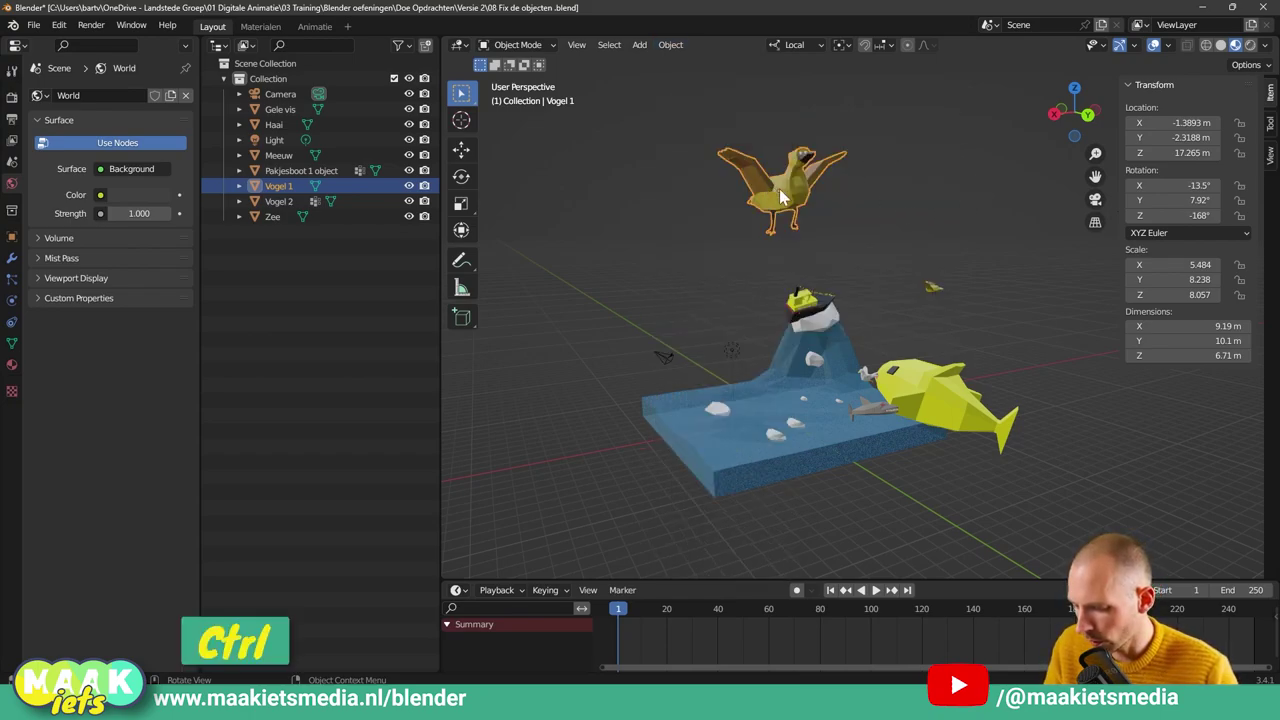
# Apply Vogel 1's location with Ctrl+A so it reads 0 m on all axes
pyautogui.hotkey('ctrl', 'a')
pyautogui.click(864, 130)
pyautogui.click(771, 187)
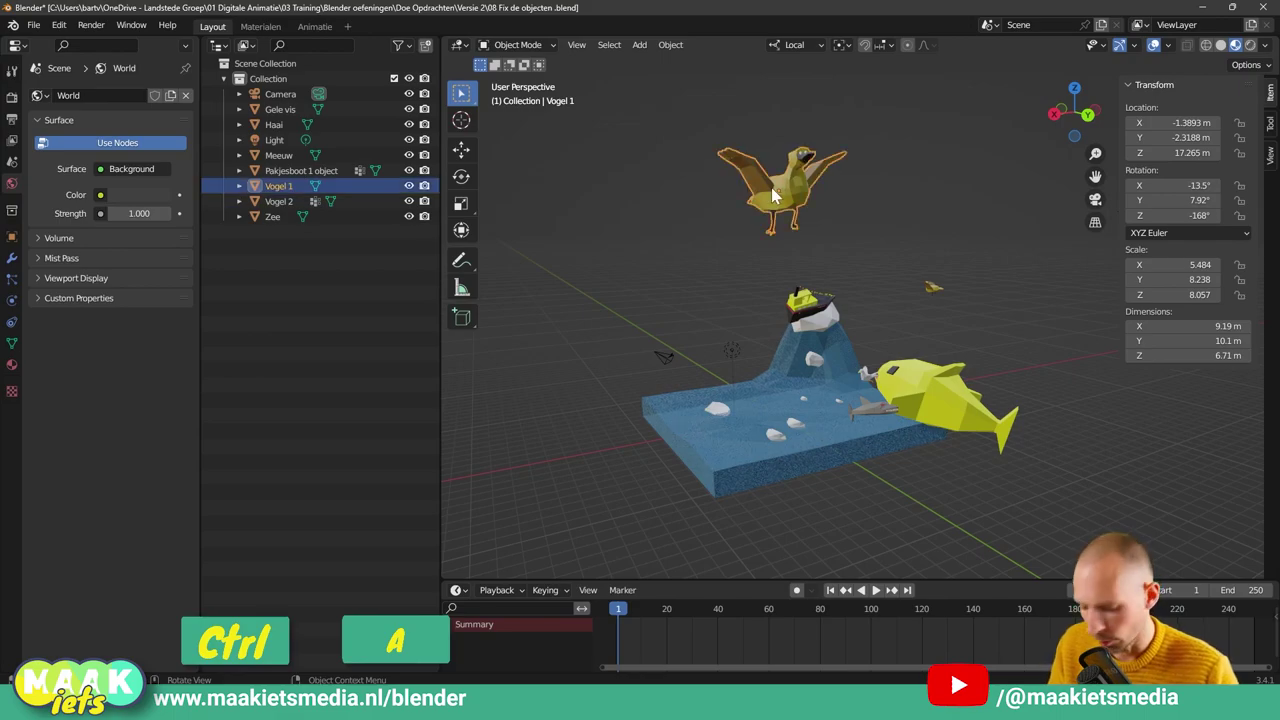
pyautogui.hotkey('ctrl', 'a')
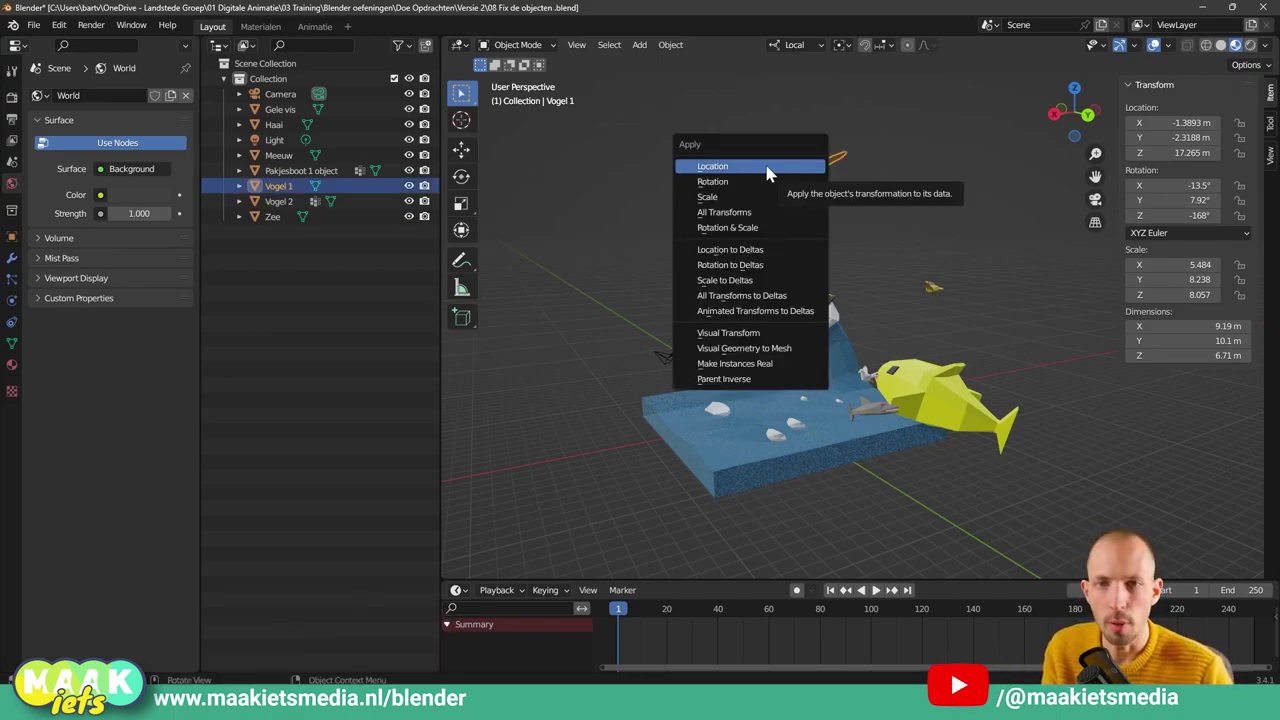
pyautogui.click(670, 45)
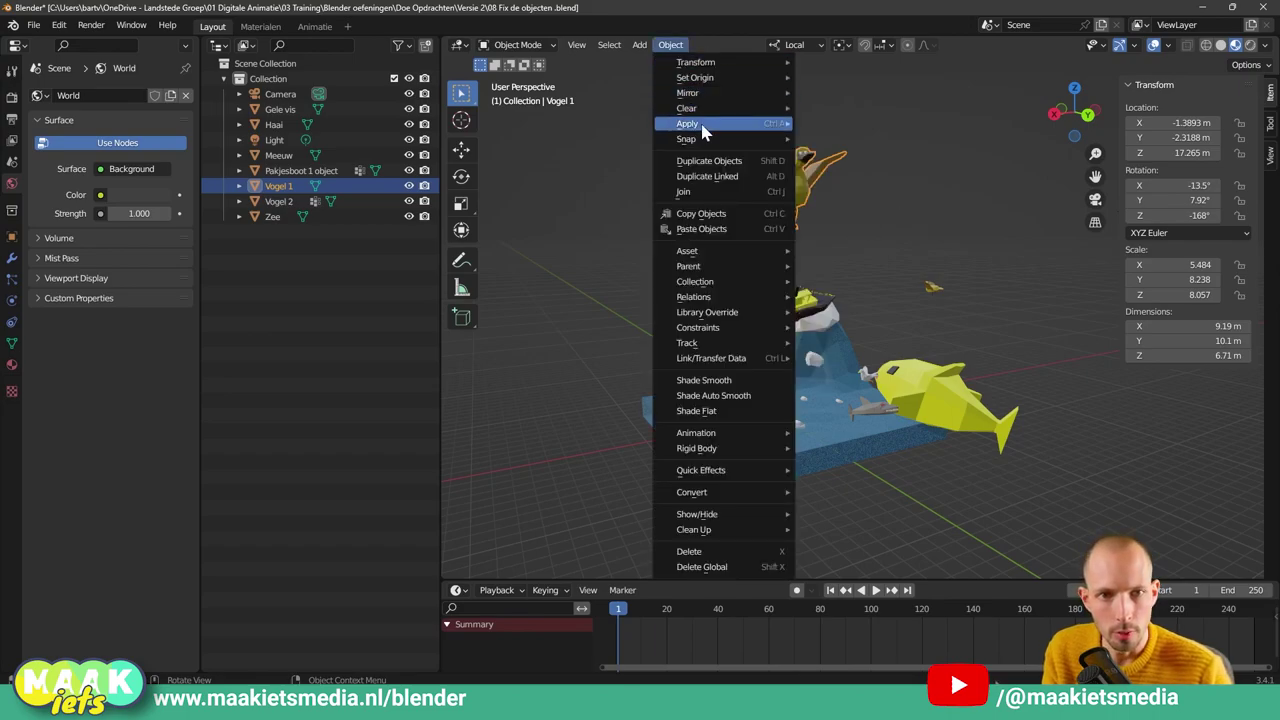
pyautogui.press('Escape')
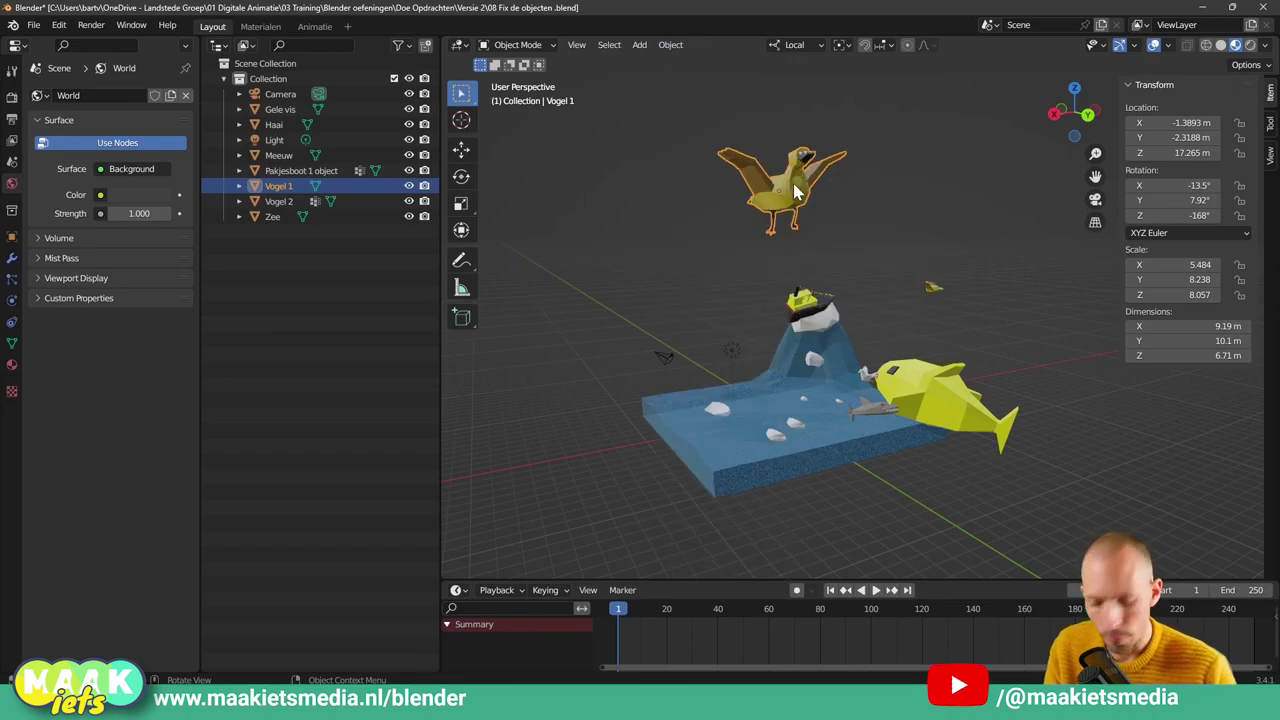
pyautogui.hotkey('ctrl', 'a')
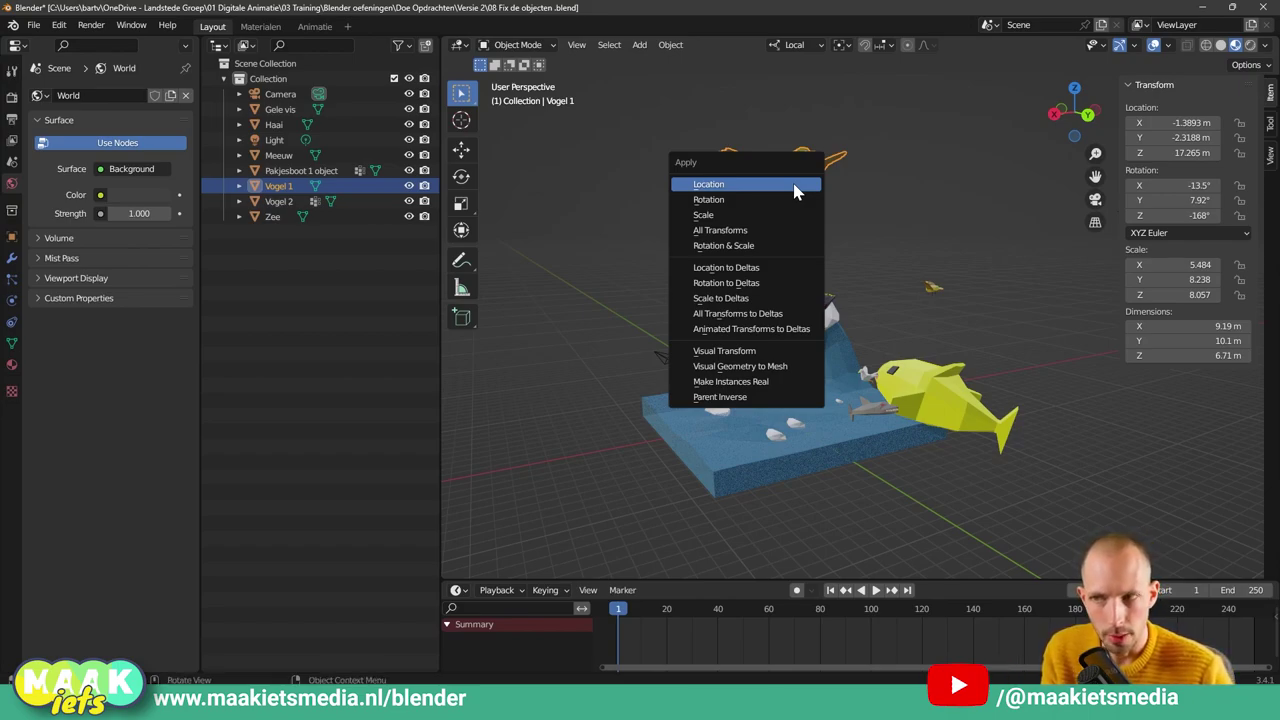
pyautogui.click(797, 192)
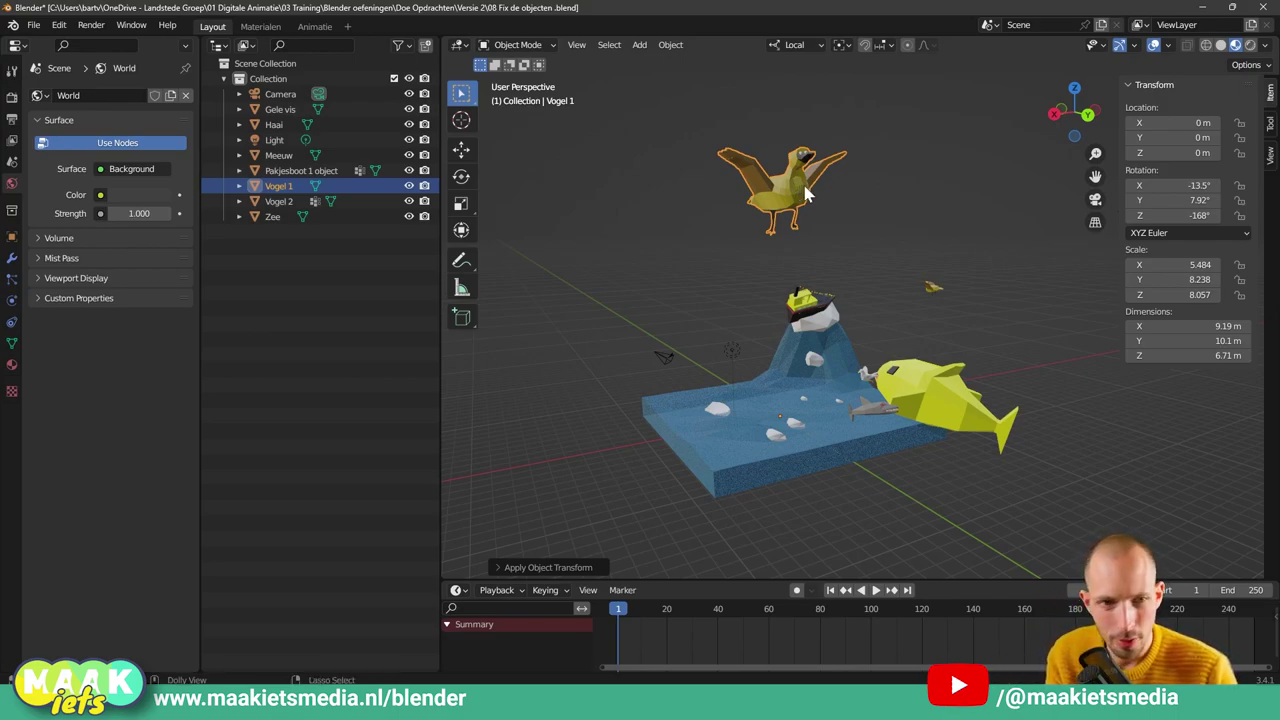
# Test-move and rotate Vogel 1 without keeping changes, then open the Object menu
pyautogui.click(785, 200)
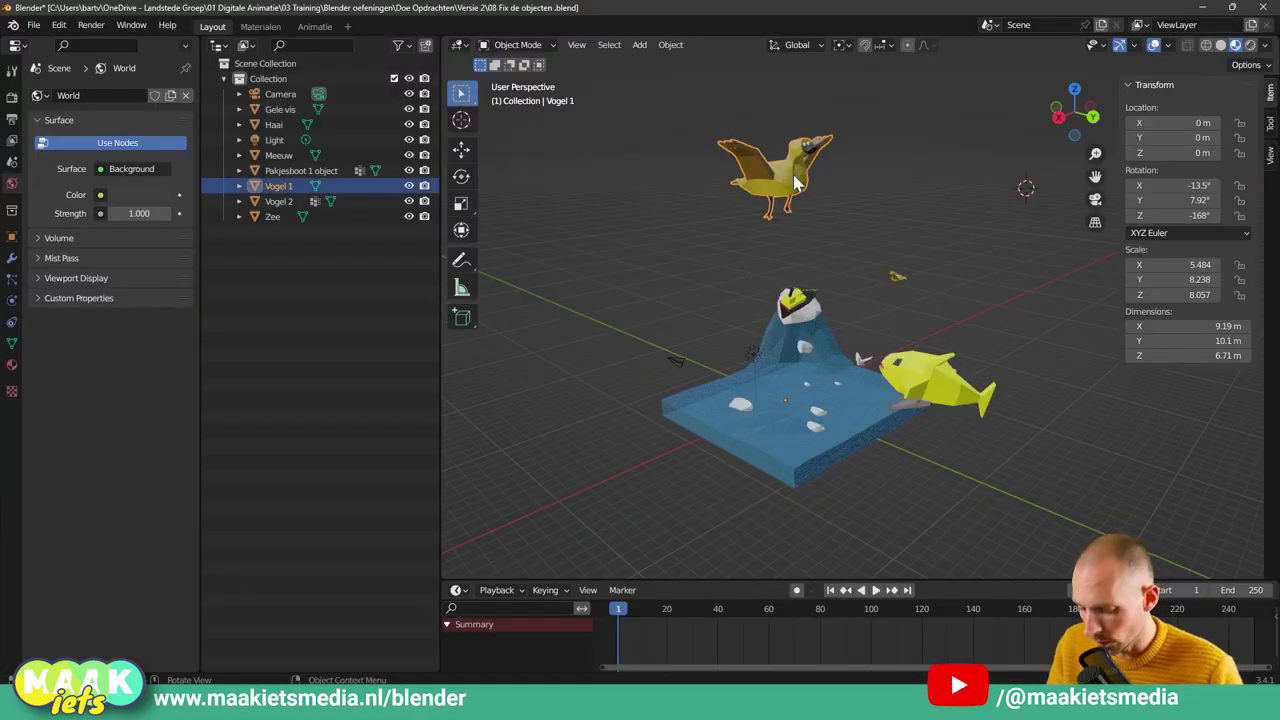
pyautogui.press('g')
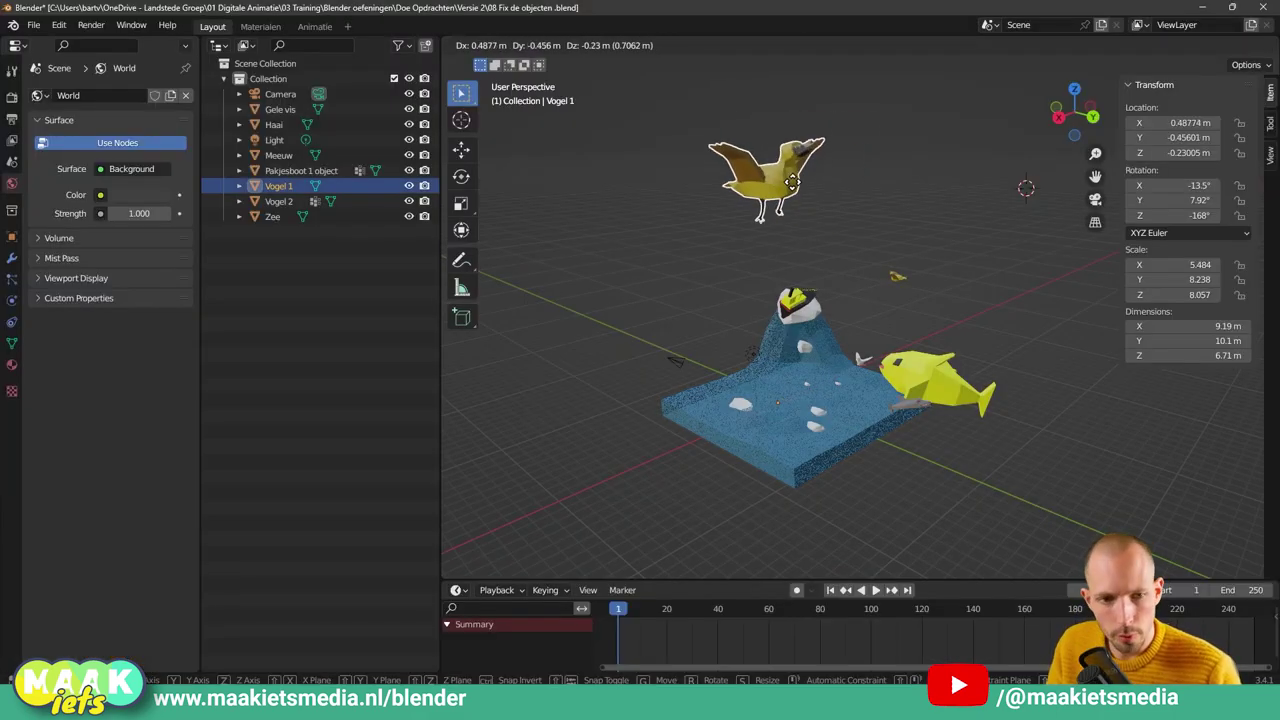
pyautogui.press('Escape')
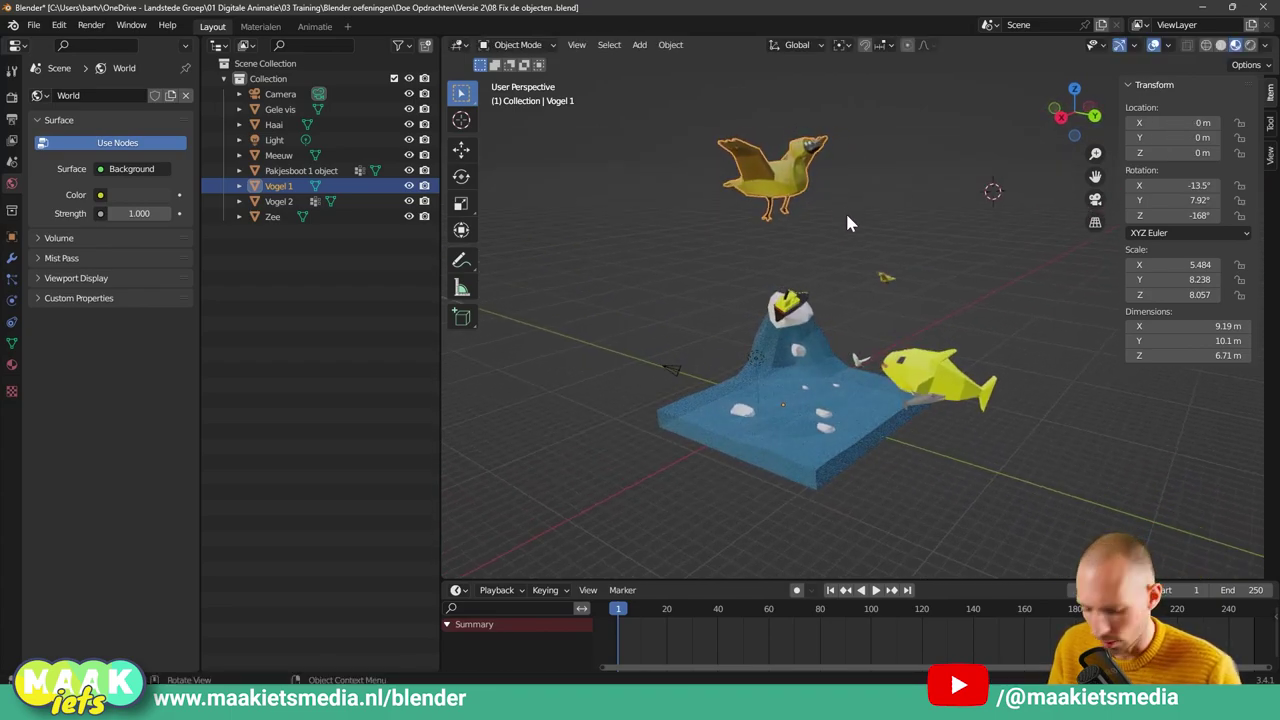
pyautogui.moveTo(843, 208)
pyautogui.mouseDown(button='middle')
pyautogui.moveTo(828, 283)
pyautogui.moveTo(802, 249)
pyautogui.moveTo(814, 249)
pyautogui.mouseUp(button='middle')
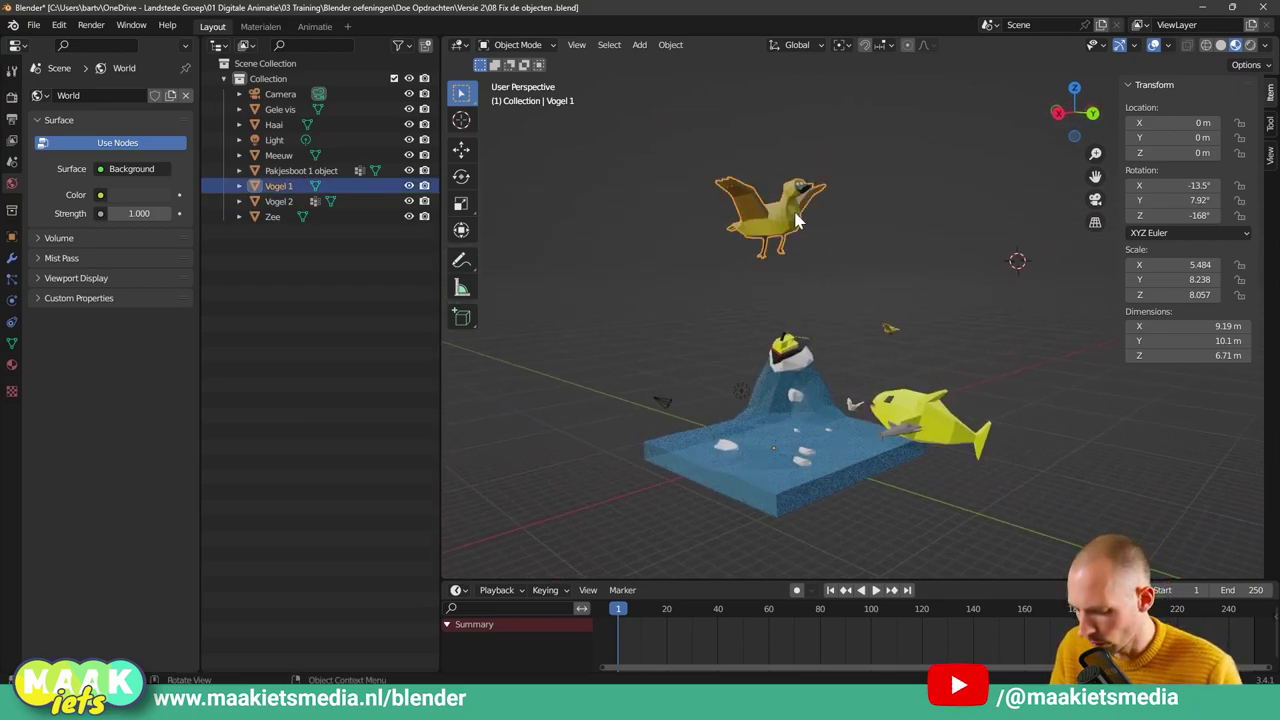
pyautogui.press('r')
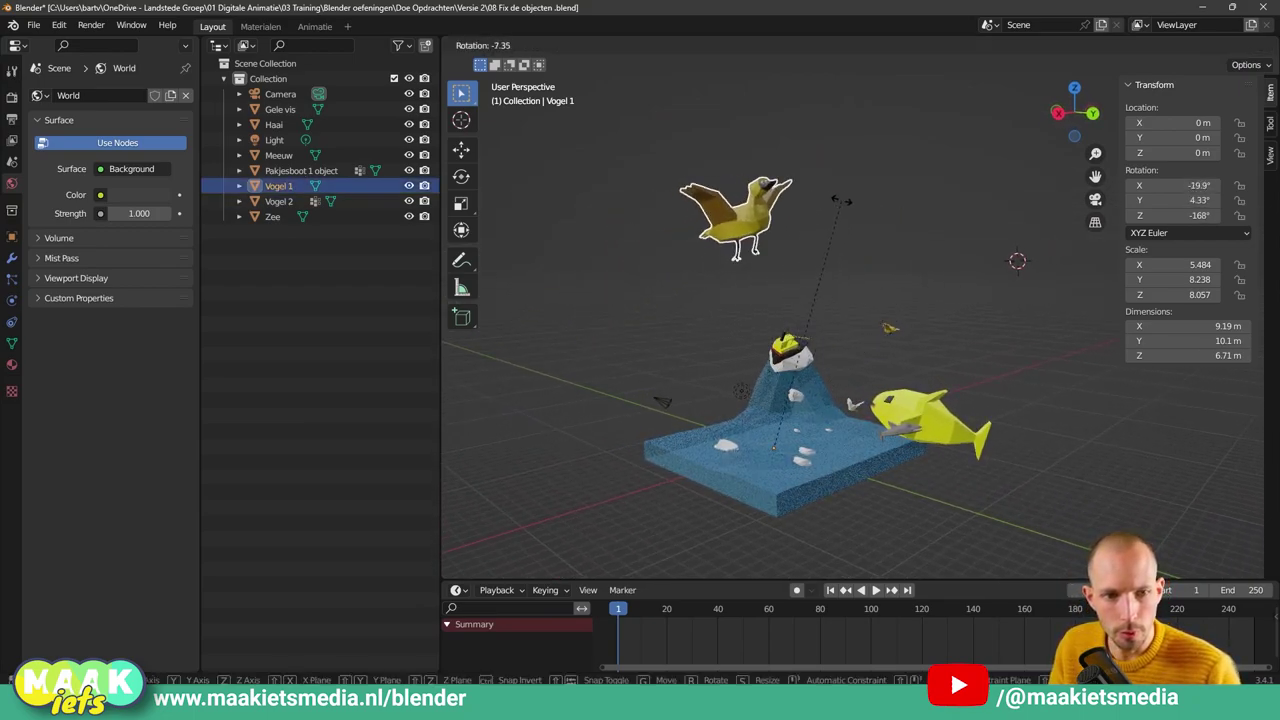
pyautogui.click(858, 205)
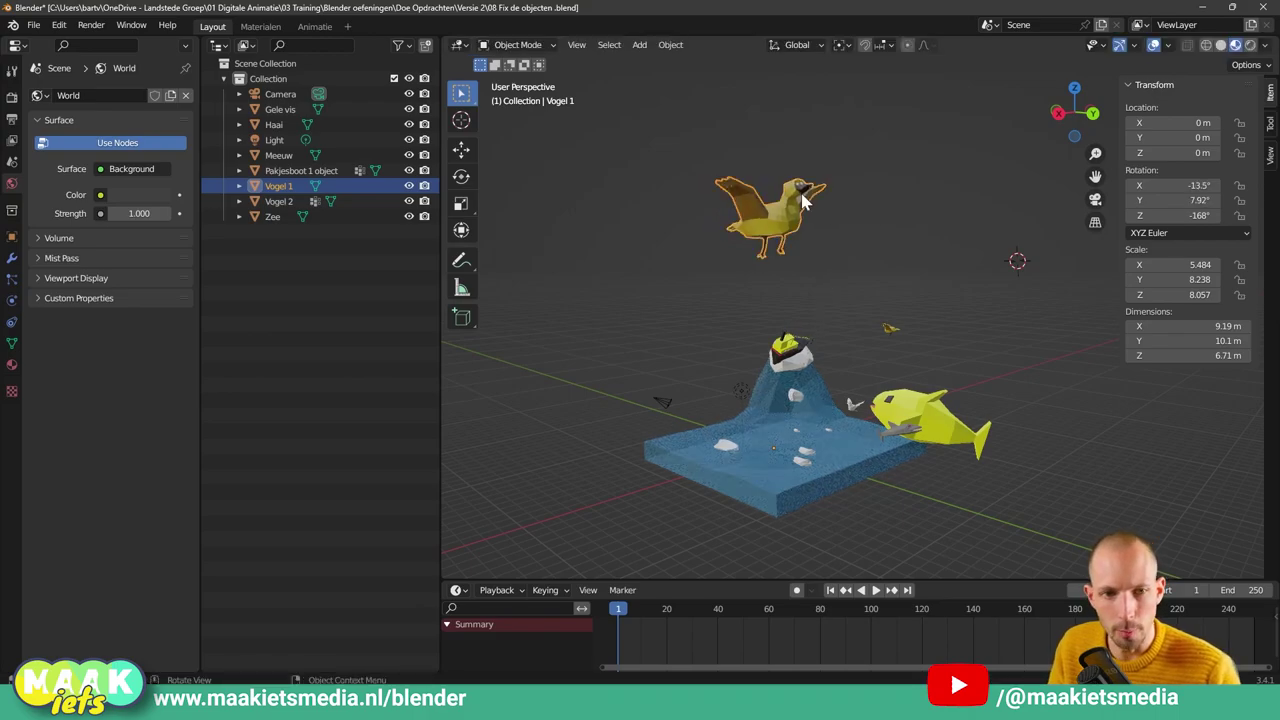
pyautogui.click(672, 45)
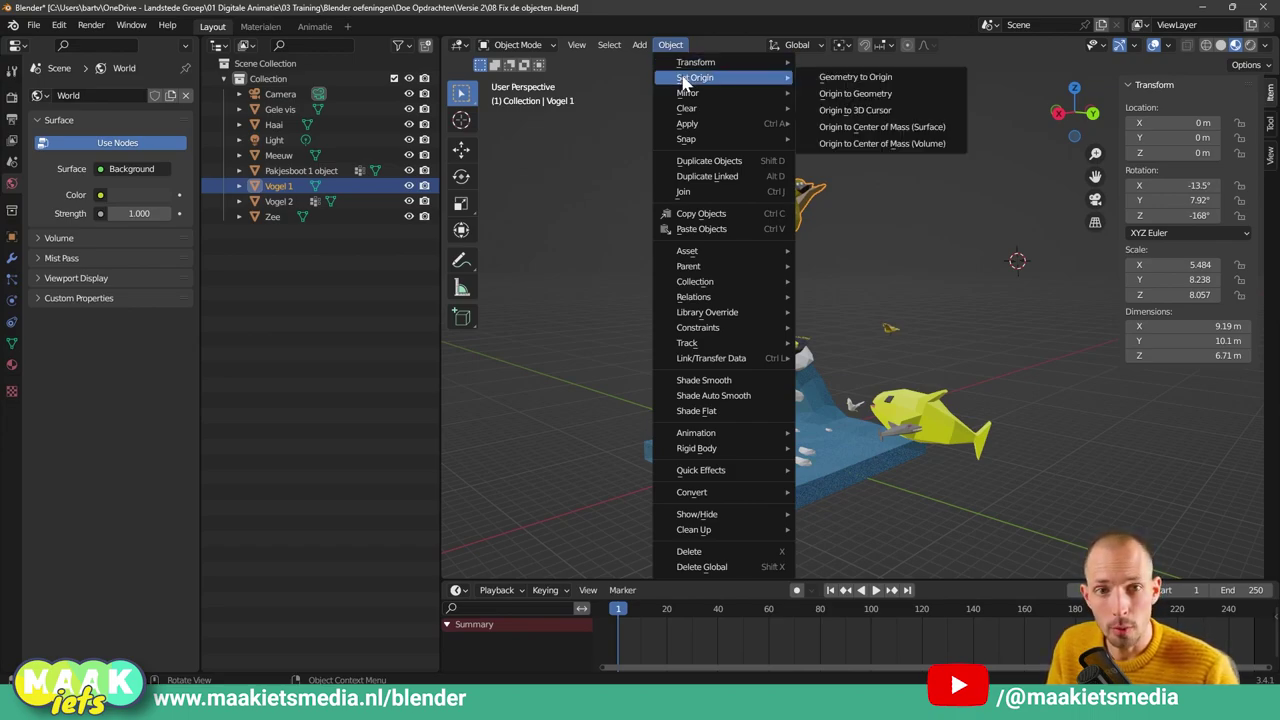
pyautogui.moveTo(705, 77)
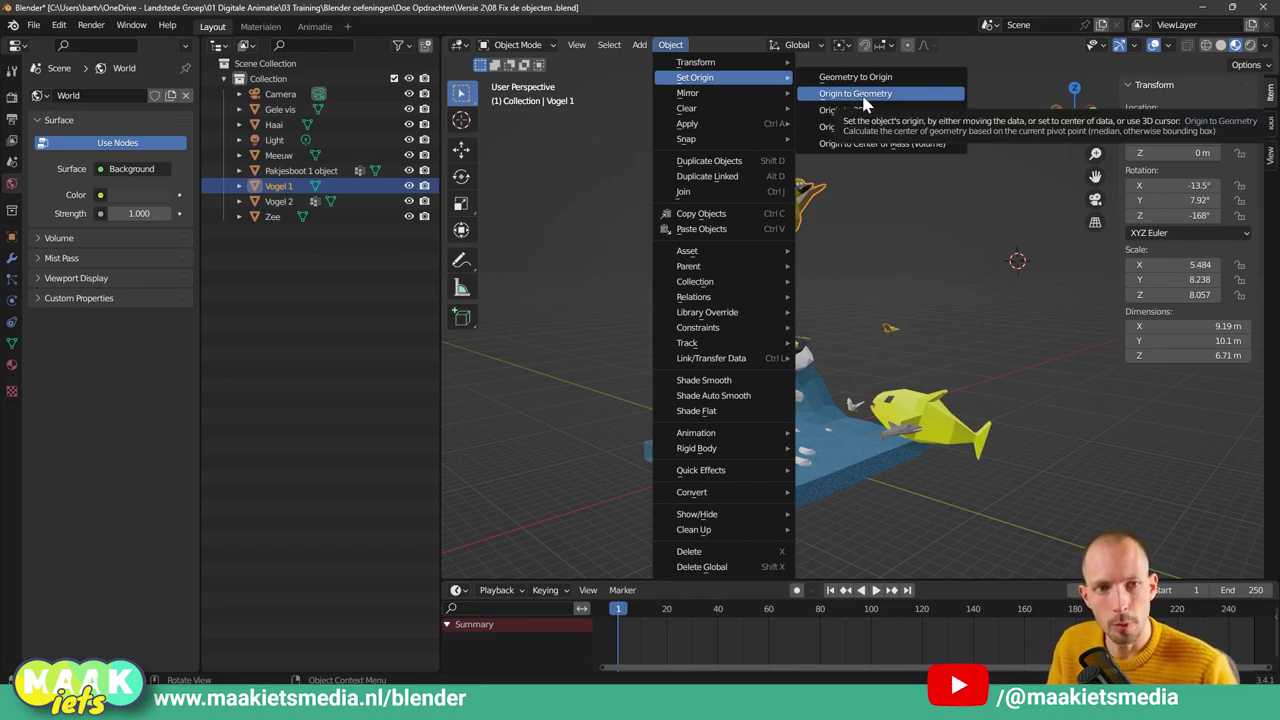
# Set Vogel 1's origin to geometry (Z 19.738 m) and trackball-rotate it to 17.1°, -12.8°, 8.34°
pyautogui.click(865, 99)
pyautogui.moveTo(881, 146)
pyautogui.mouseDown(button='middle')
pyautogui.moveTo(808, 185)
pyautogui.moveTo(840, 185)
pyautogui.mouseUp(button='middle')
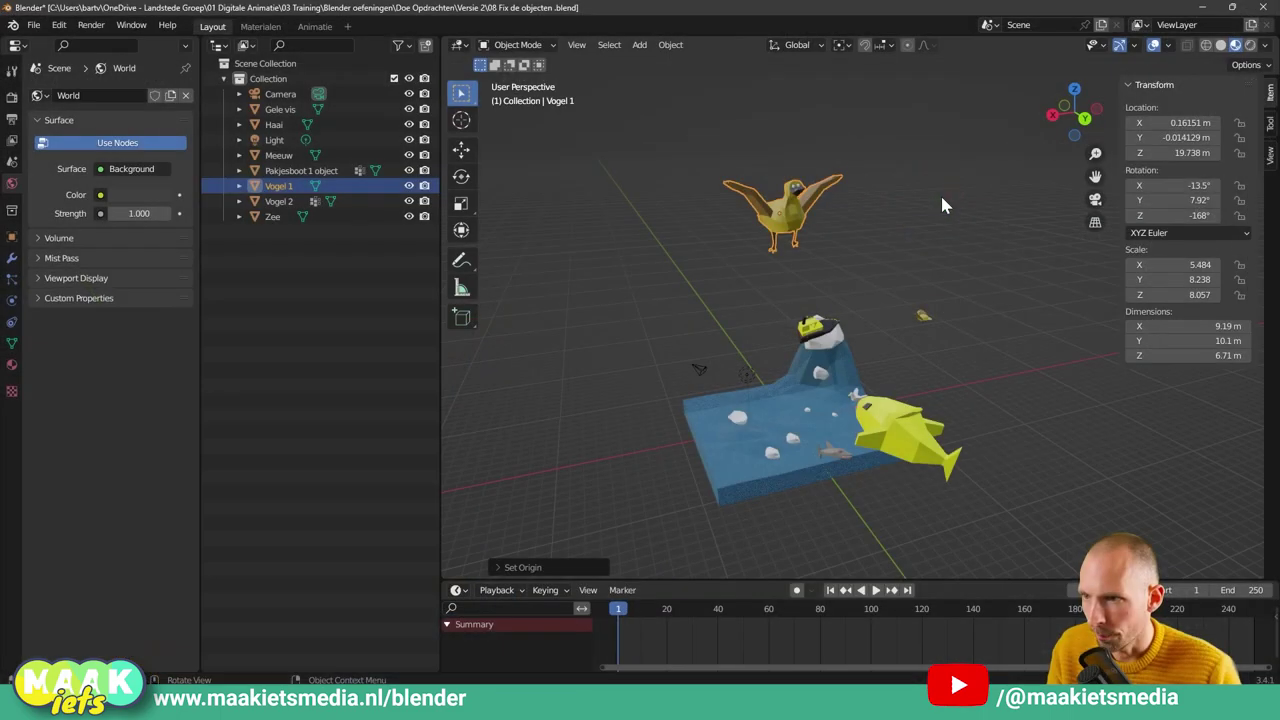
pyautogui.moveTo(940, 193); pyautogui.dragTo(817, 218, button='middle')
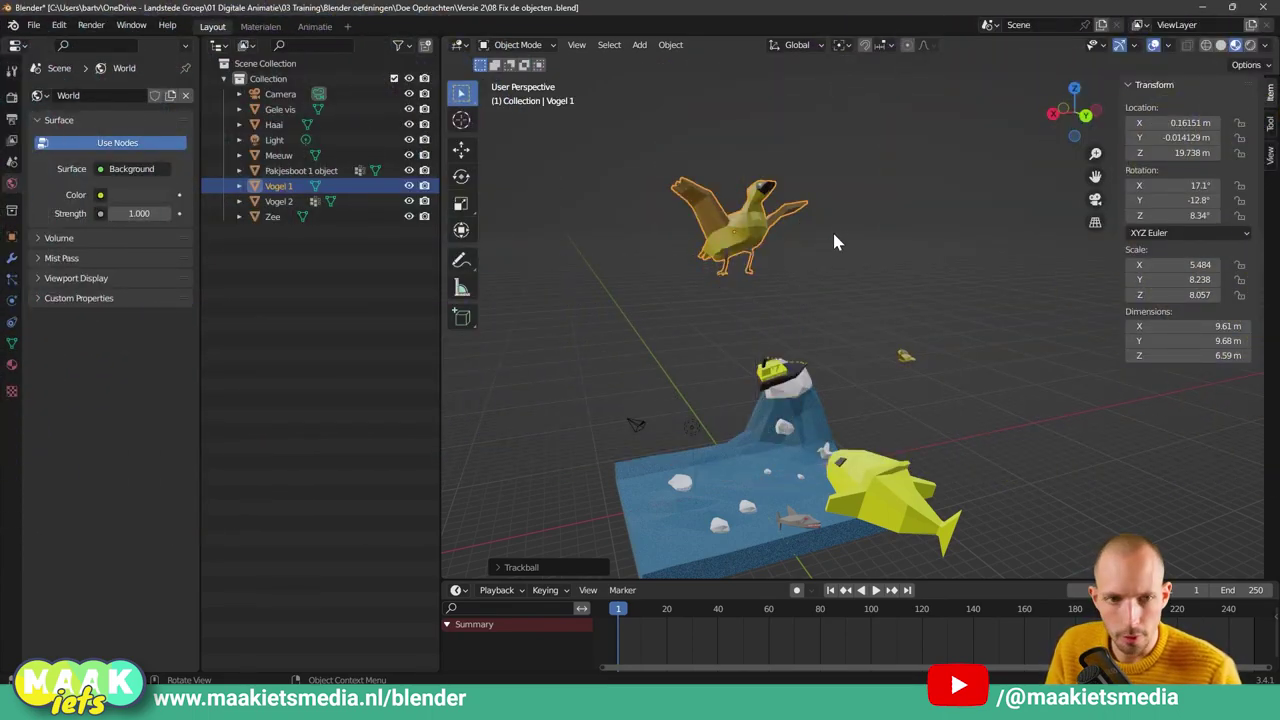
pyautogui.moveTo(832, 229)
pyautogui.mouseDown(button='middle')
pyautogui.moveTo(829, 218)
pyautogui.moveTo(761, 258)
pyautogui.moveTo(800, 283)
pyautogui.moveTo(818, 264)
pyautogui.moveTo(806, 255)
pyautogui.moveTo(817, 270)
pyautogui.moveTo(822, 252)
pyautogui.mouseUp(button='middle')
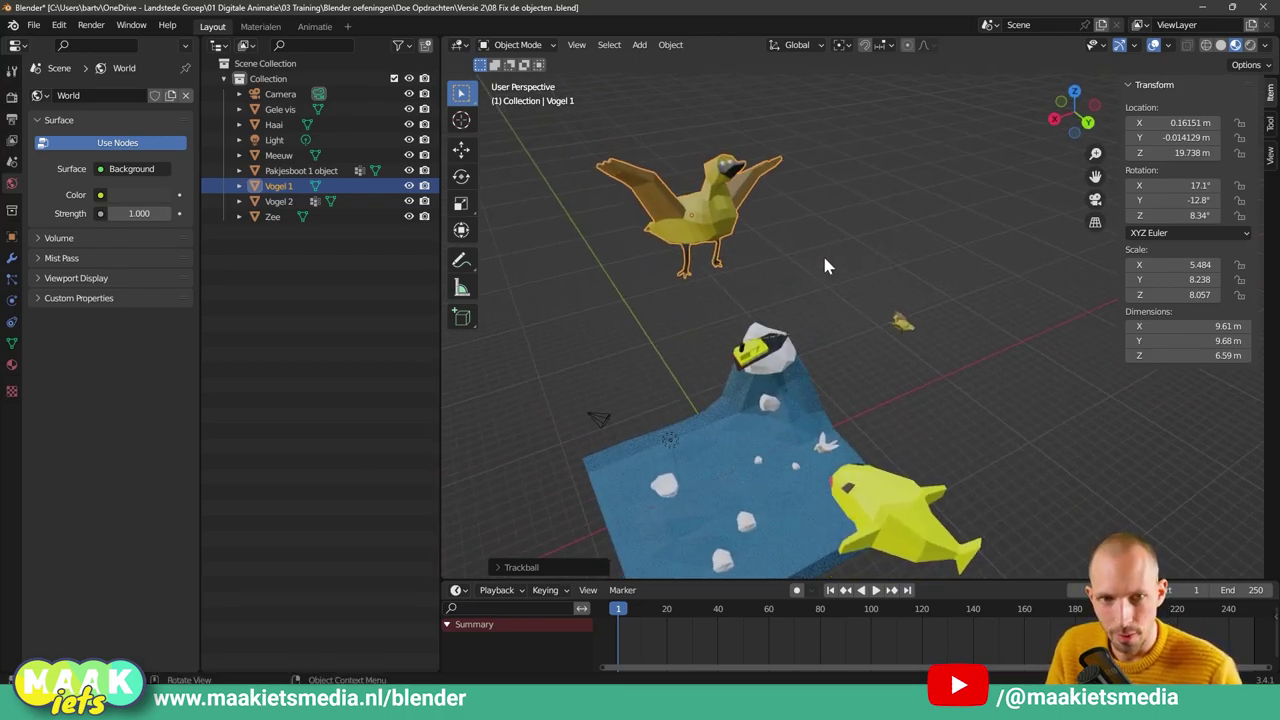
# Tumble Vogel 1 into a new tilted pose and apply its rotation so it reads 0°
pyautogui.click(703, 222)
pyautogui.press('r')
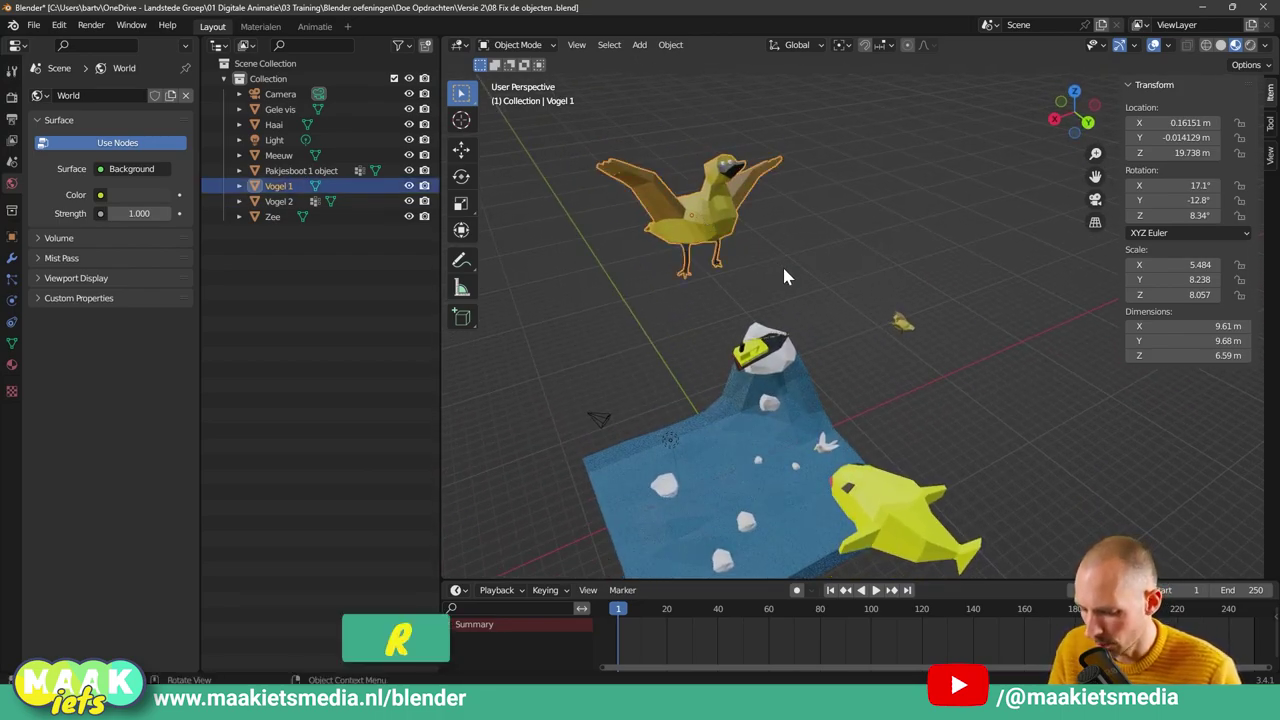
pyautogui.click(764, 270)
pyautogui.press('r')
pyautogui.press('r')
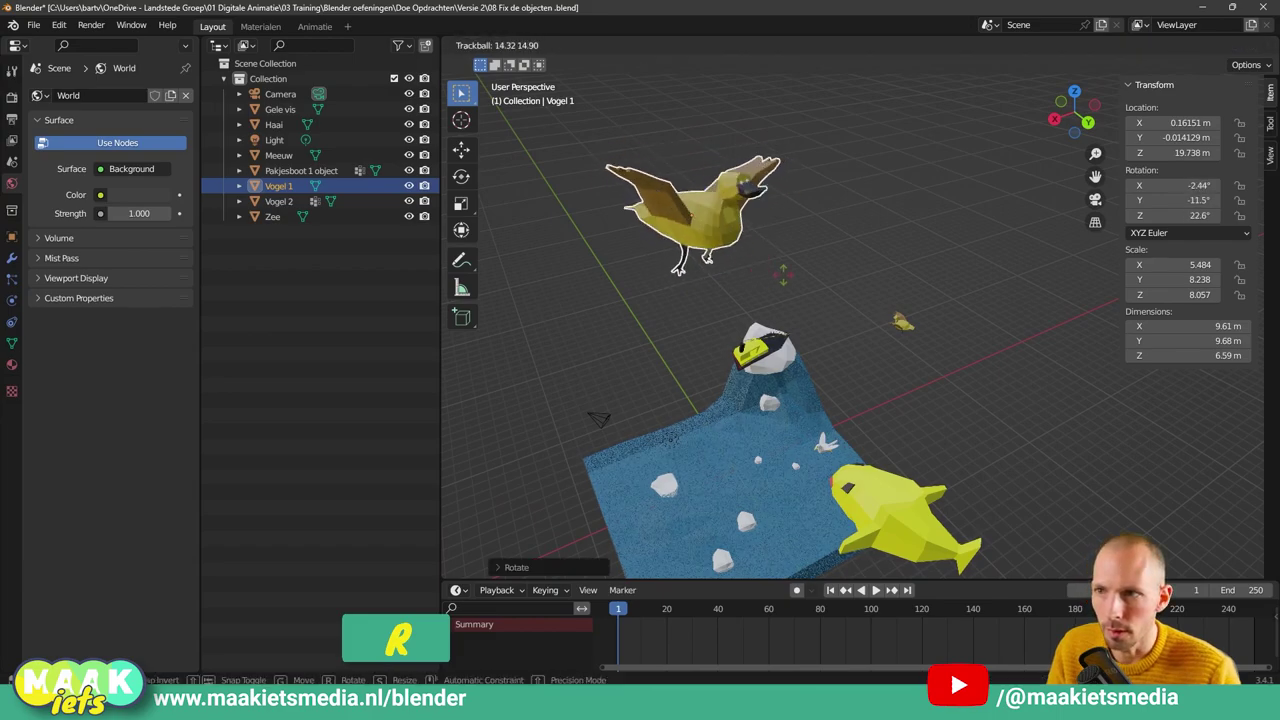
pyautogui.click(783, 258)
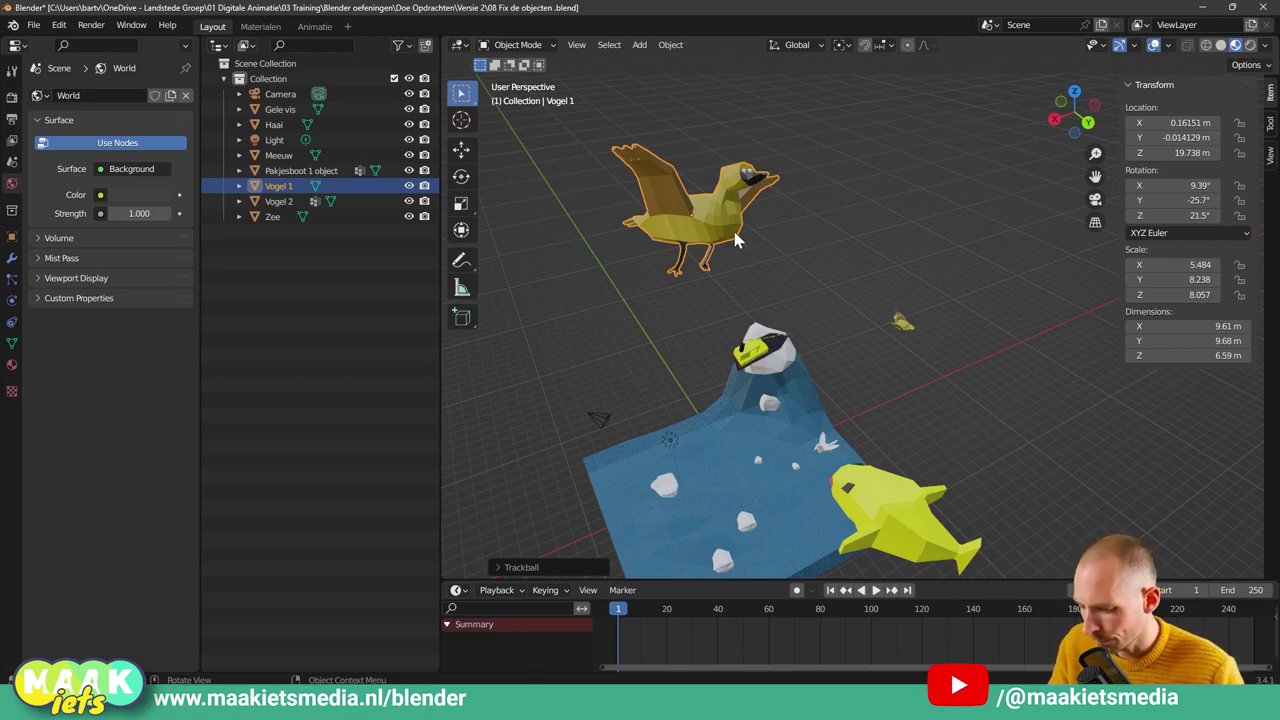
pyautogui.hotkey('ctrl', 'a')
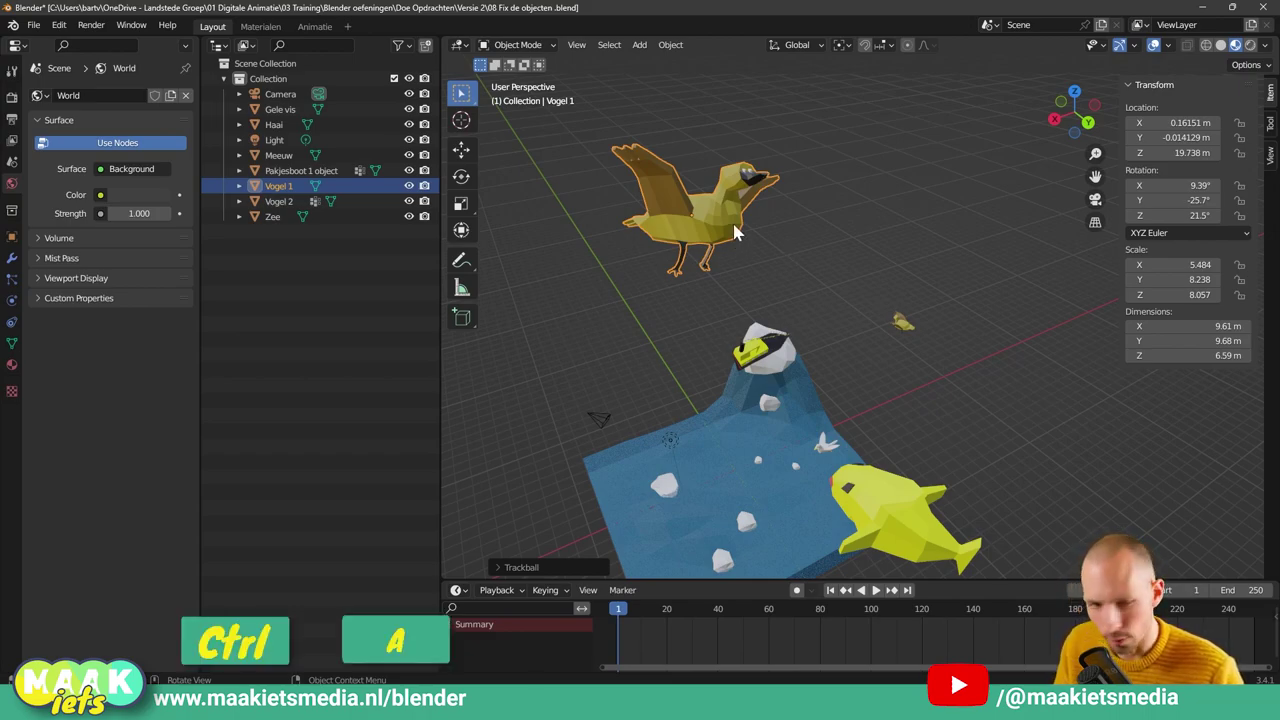
pyautogui.hotkey('ctrl', 'a')
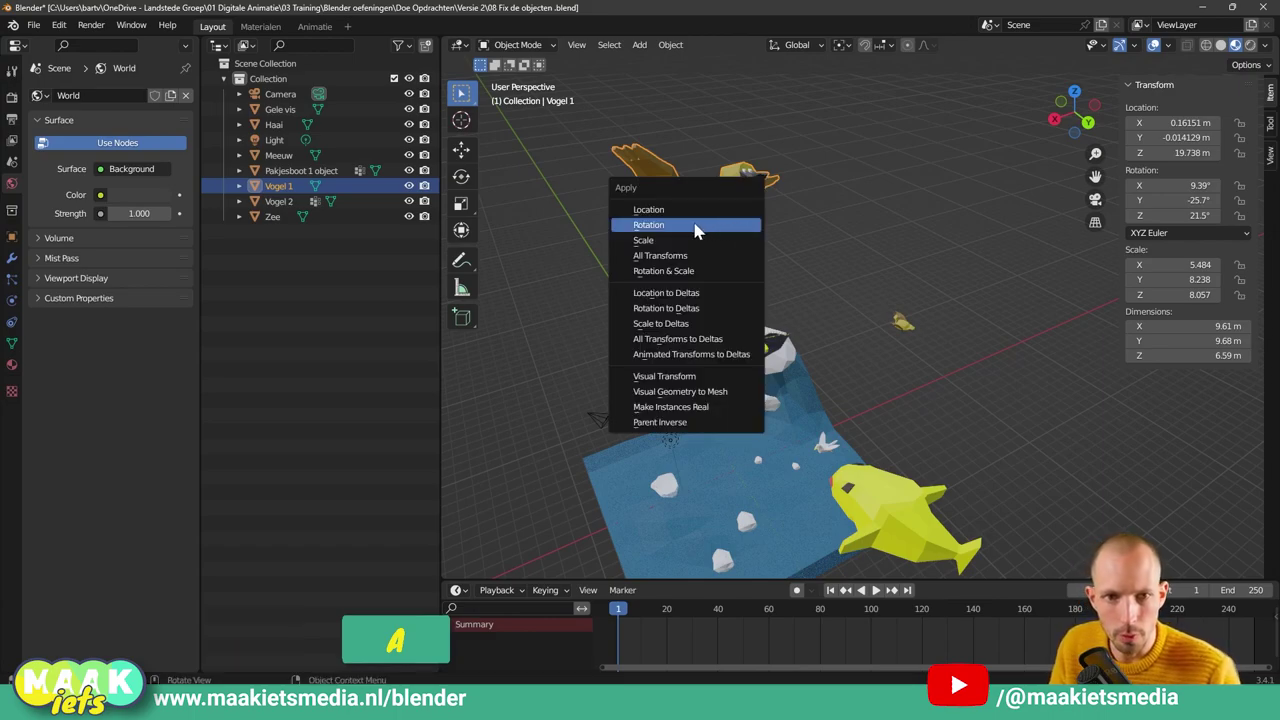
pyautogui.click(695, 226)
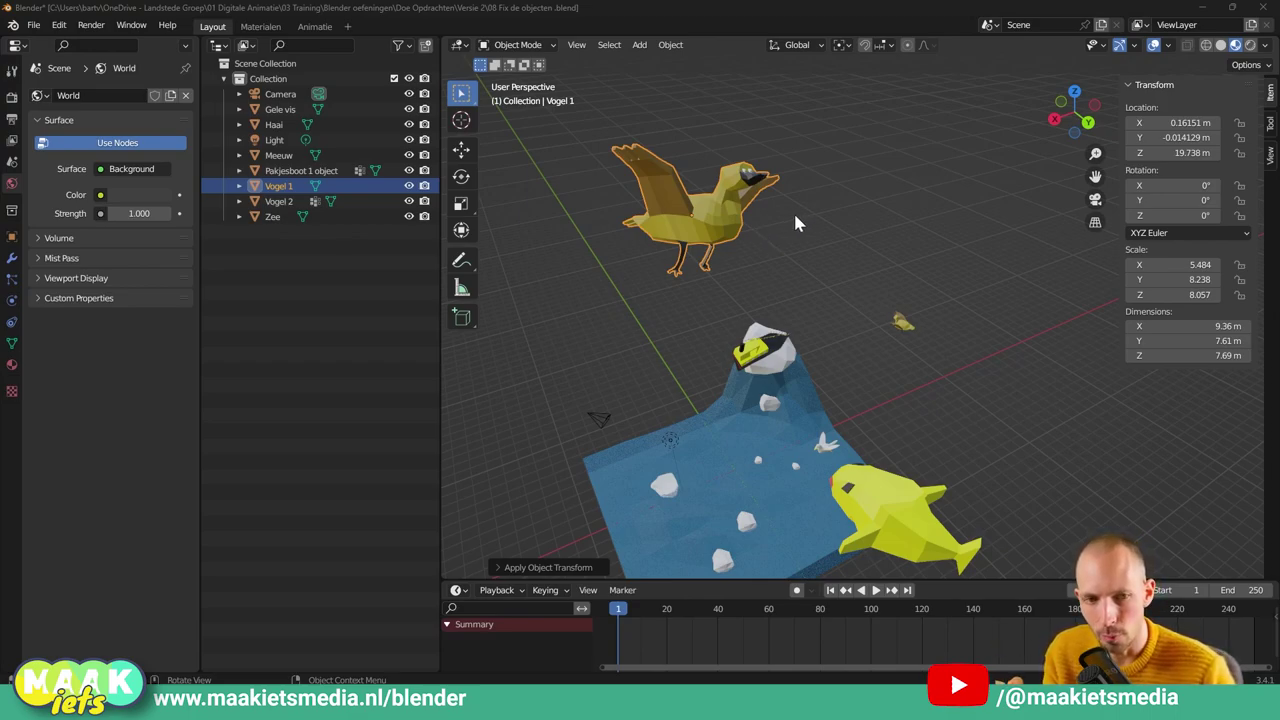
# Tumble Vogel 1 freely, then clear its rotation back to 0° with Alt+R
pyautogui.click(793, 212)
pyautogui.click(743, 220)
pyautogui.press('r')
pyautogui.press('r')
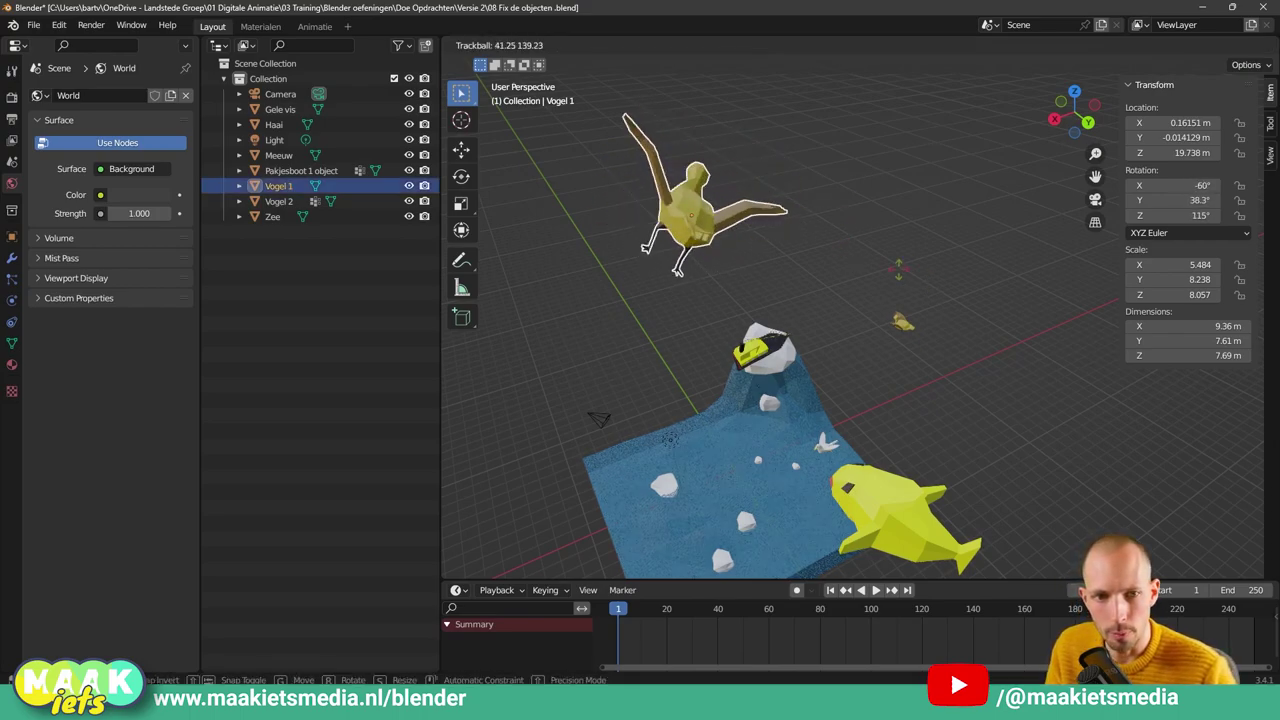
pyautogui.click(889, 254)
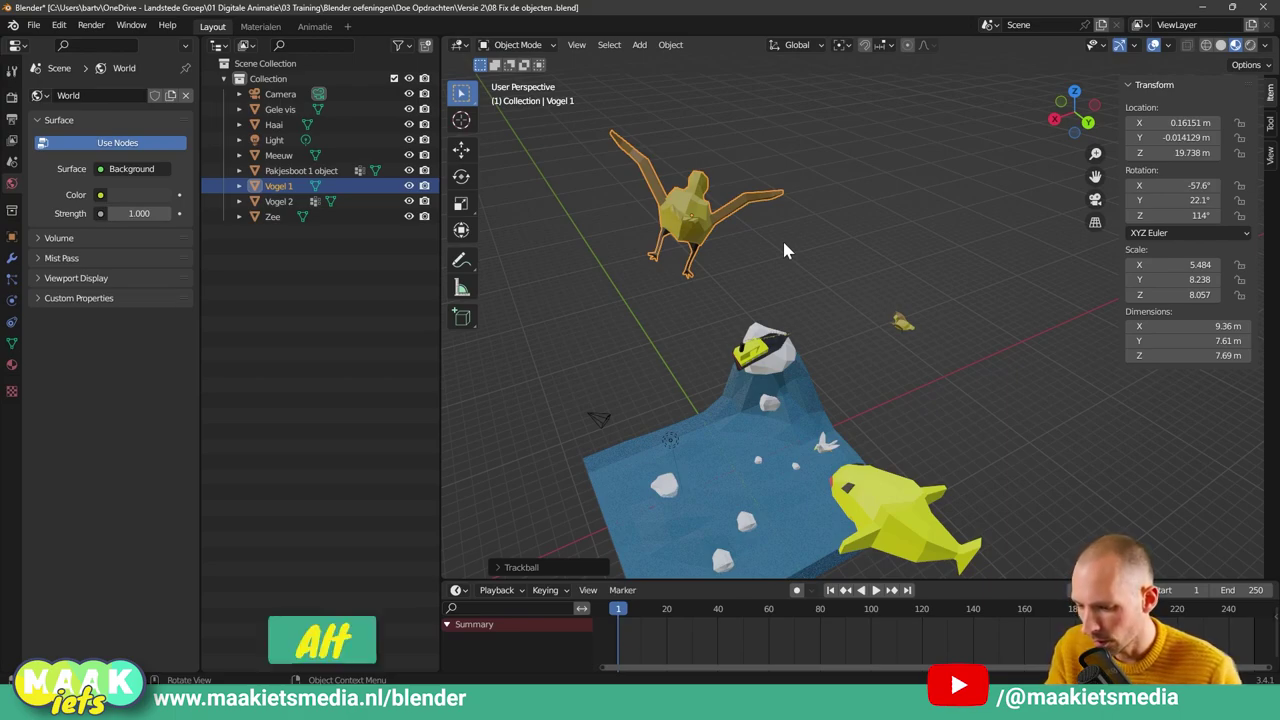
pyautogui.hotkey('alt', 'r')
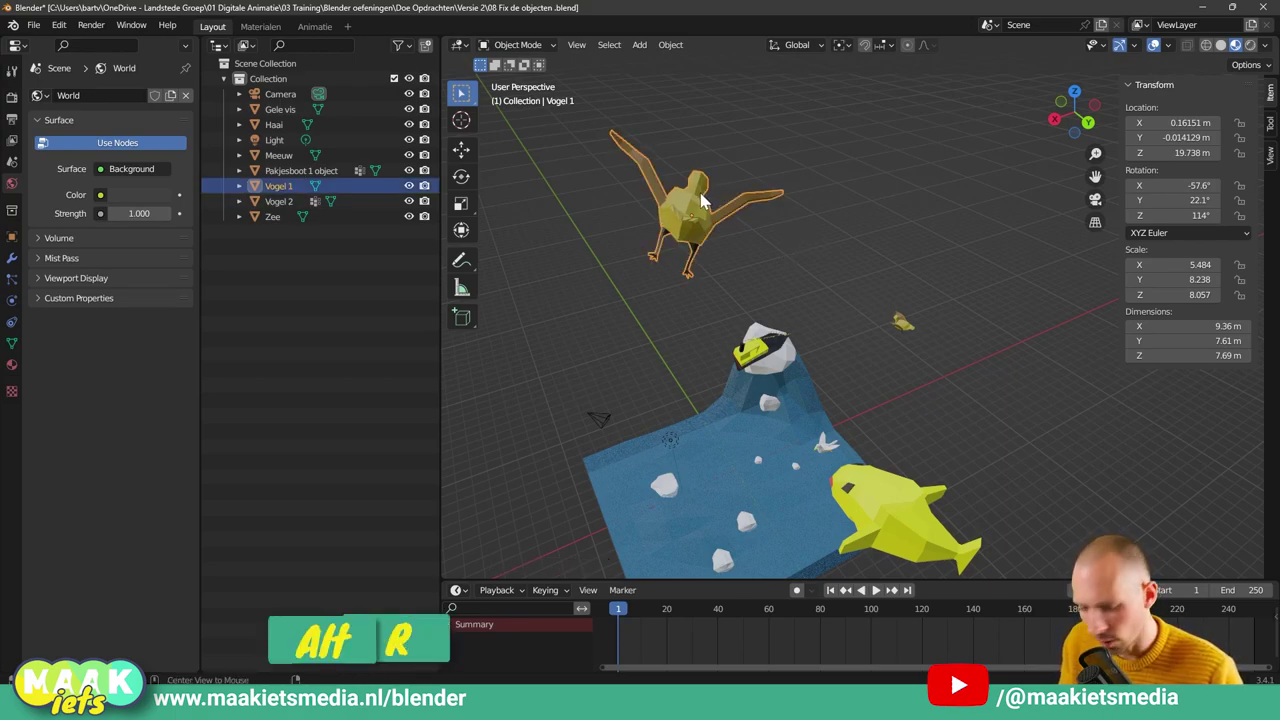
pyautogui.hotkey('alt', 'r')
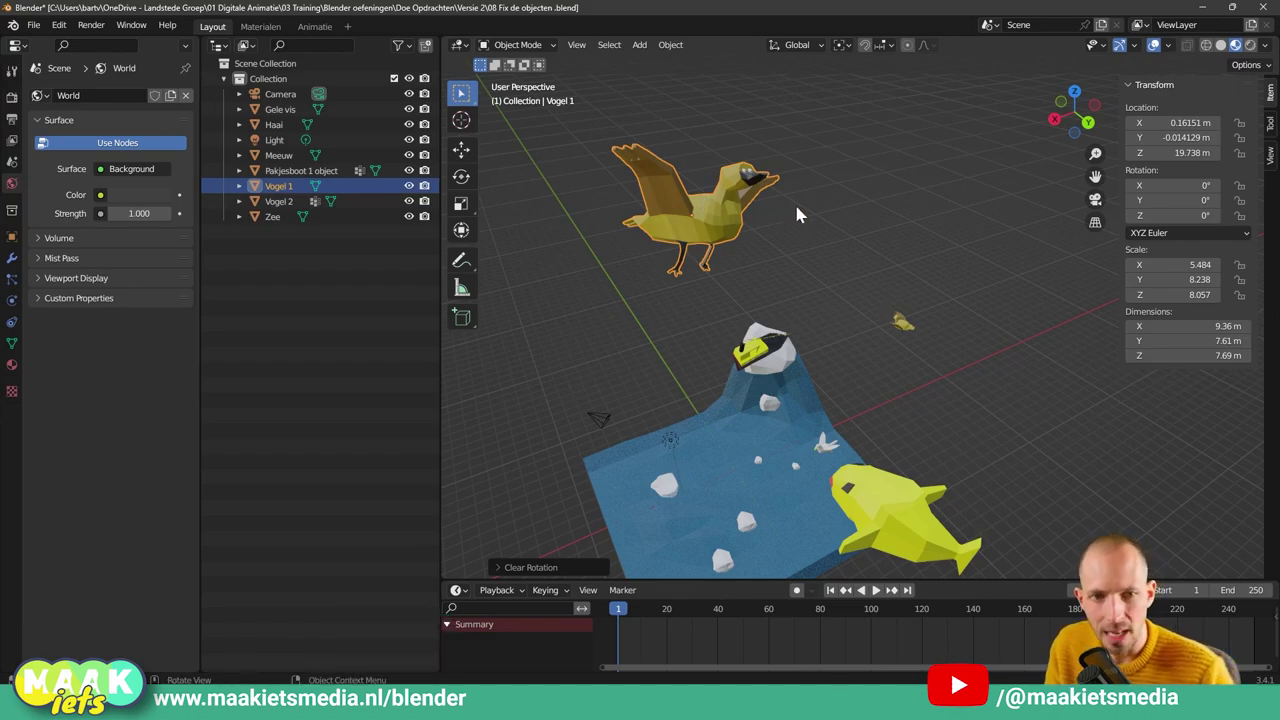
pyautogui.hotkey('ctrl', 'a')
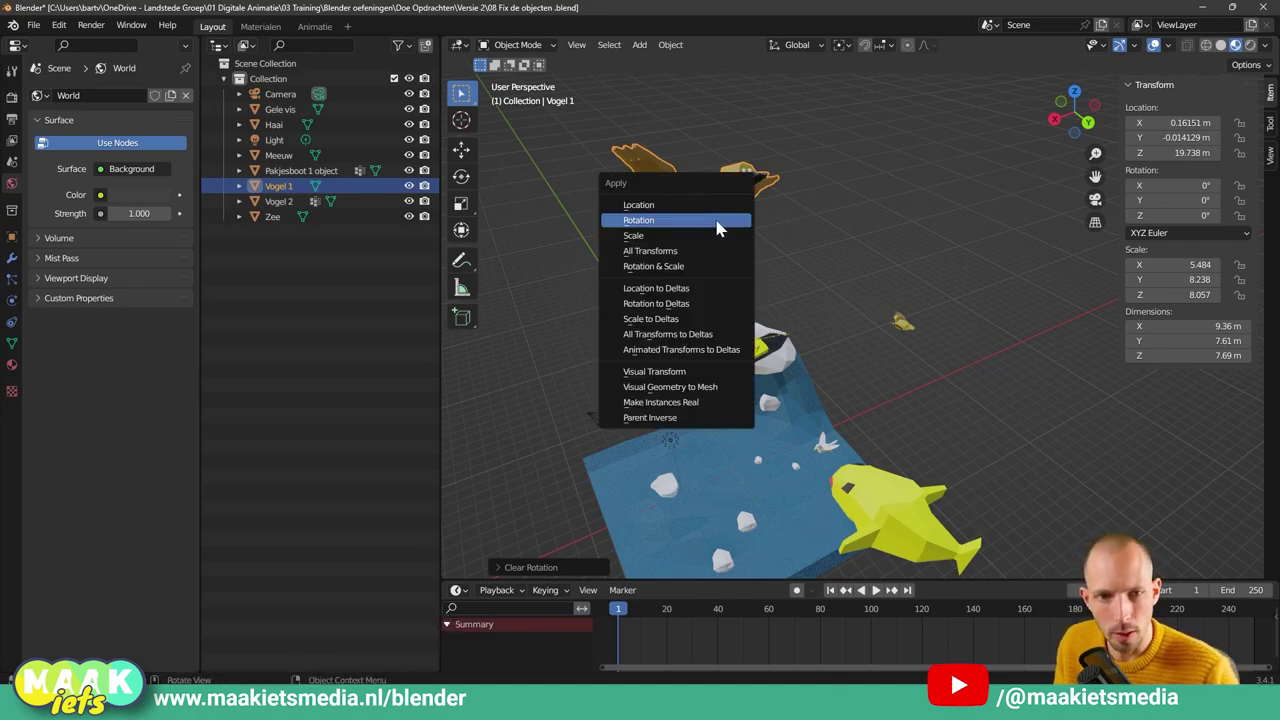
pyautogui.click(870, 226)
# Rotate the upper bird to a new orientation and apply the rotation to its mesh
pyautogui.click(733, 230)
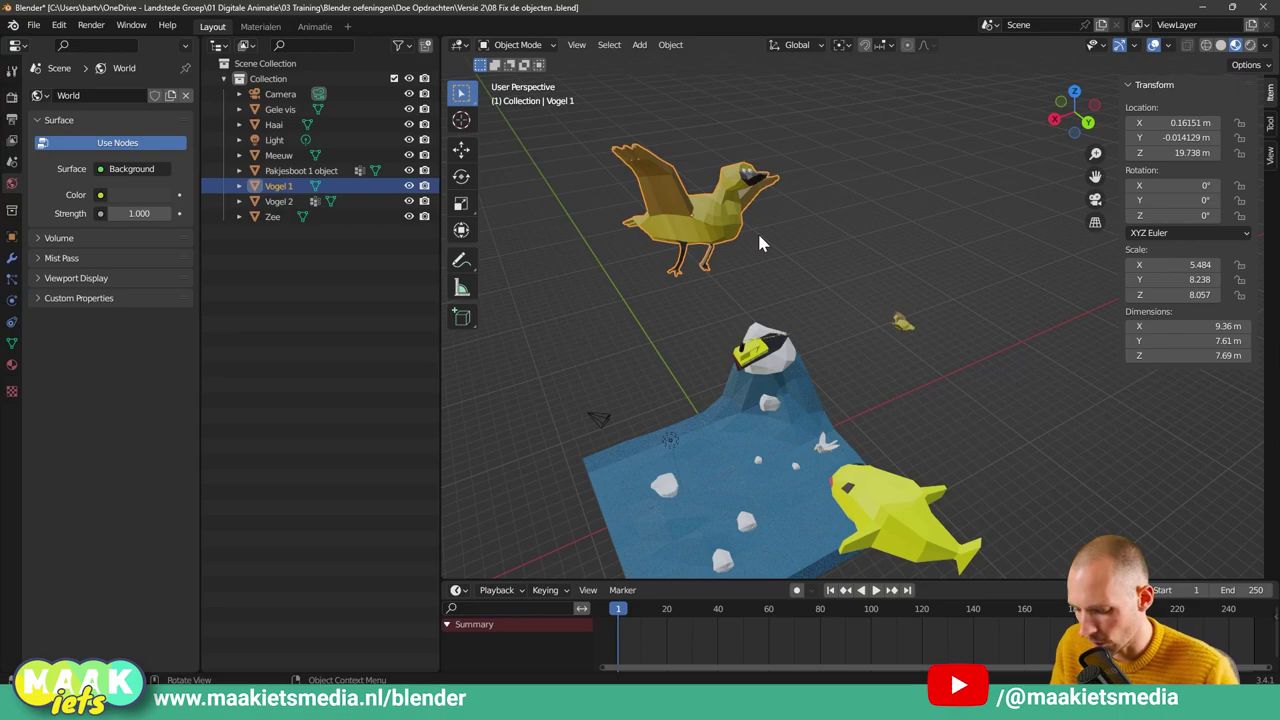
pyautogui.press('r')
pyautogui.press('r')
pyautogui.click(714, 256)
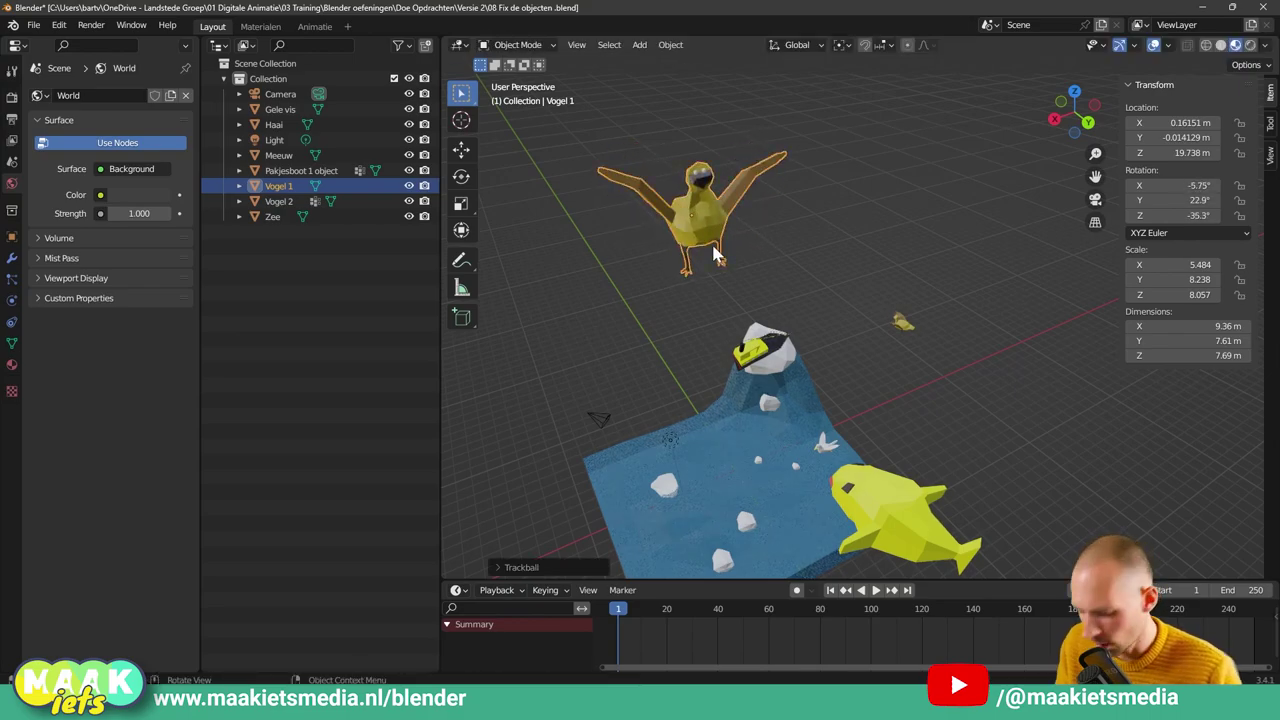
pyautogui.hotkey('ctrl', 'a')
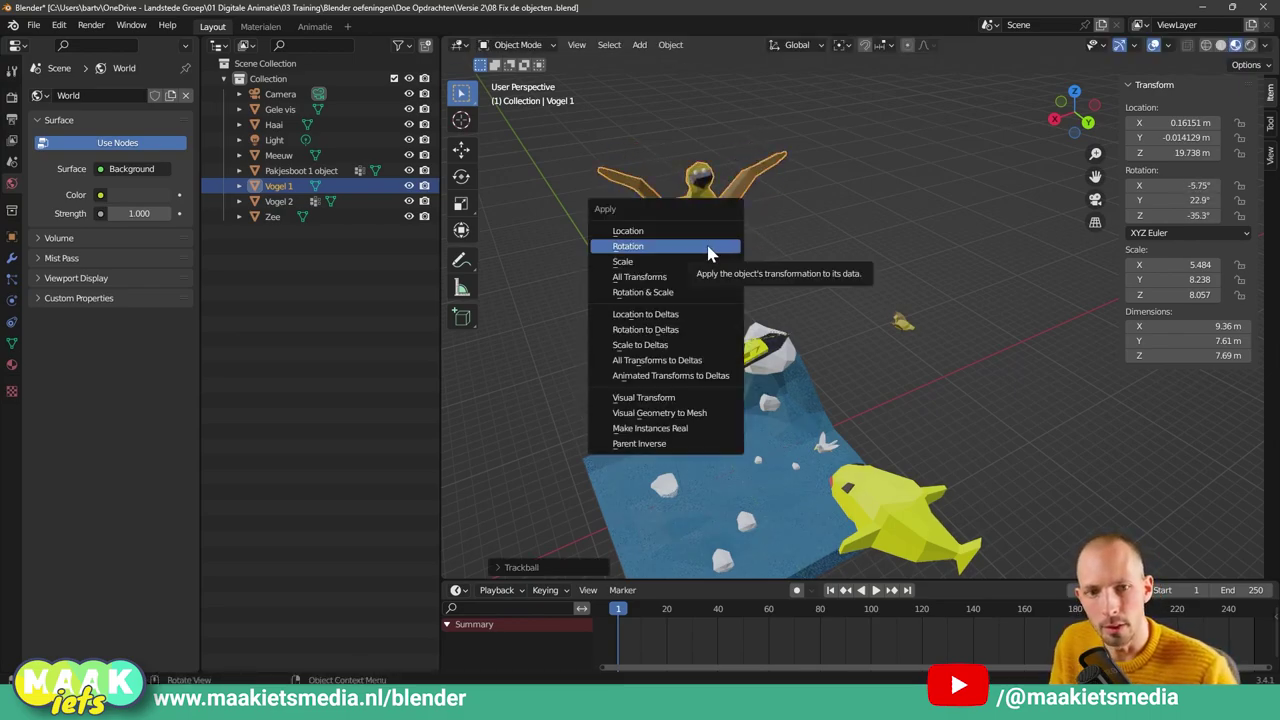
pyautogui.click(708, 246)
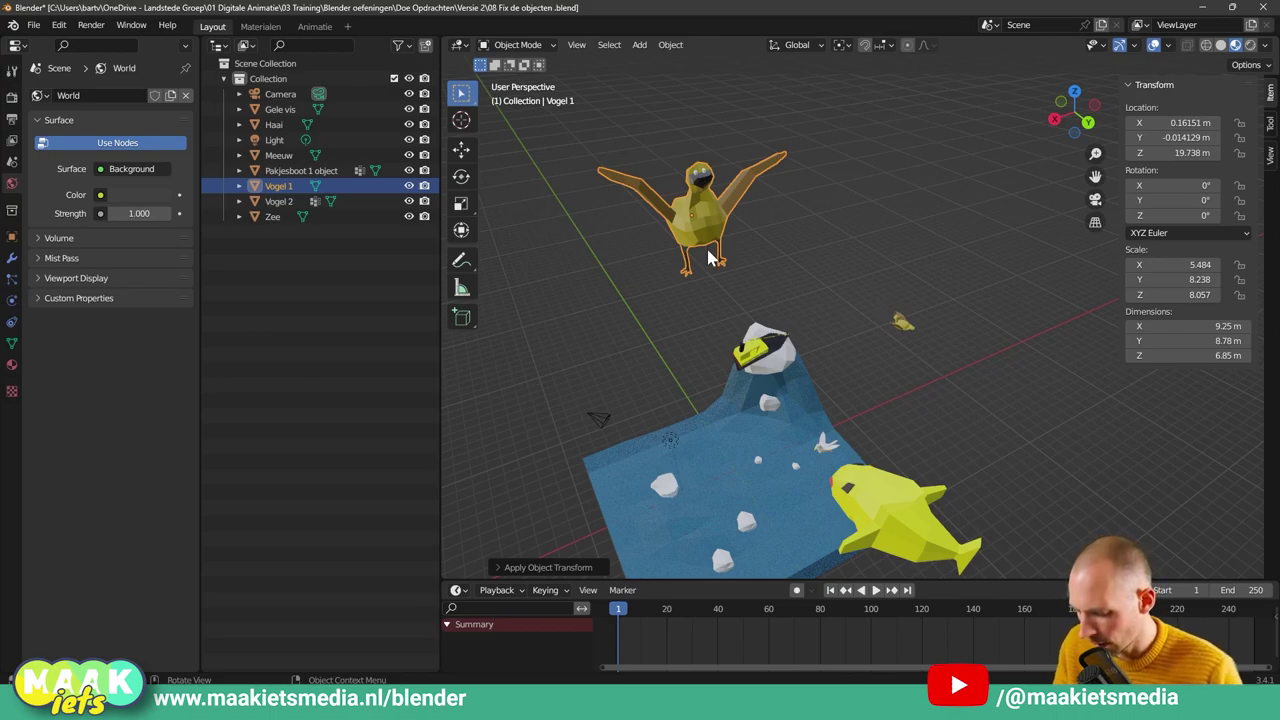
# Give the upper bird a trial rotation, then reset its rotation to zero
pyautogui.click(746, 241)
pyautogui.click(738, 205)
pyautogui.press('r')
pyautogui.press('r')
pyautogui.click(760, 213)
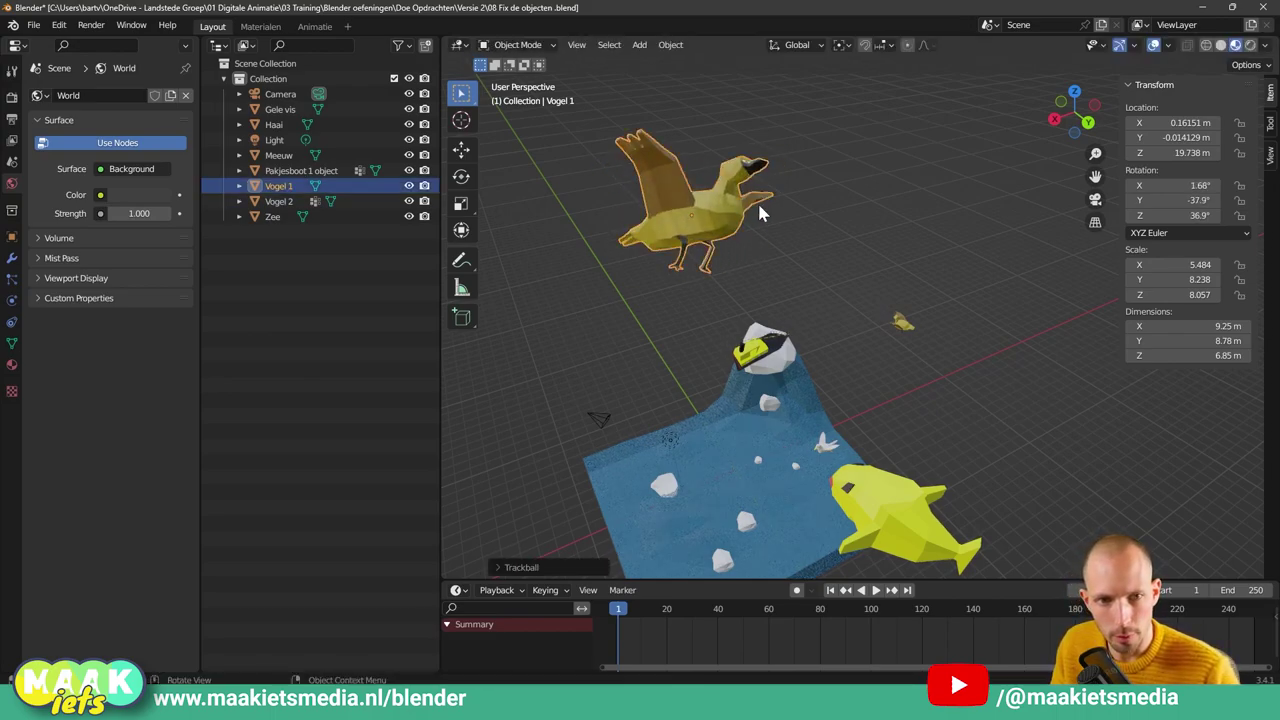
pyautogui.hotkey('alt', 'r')
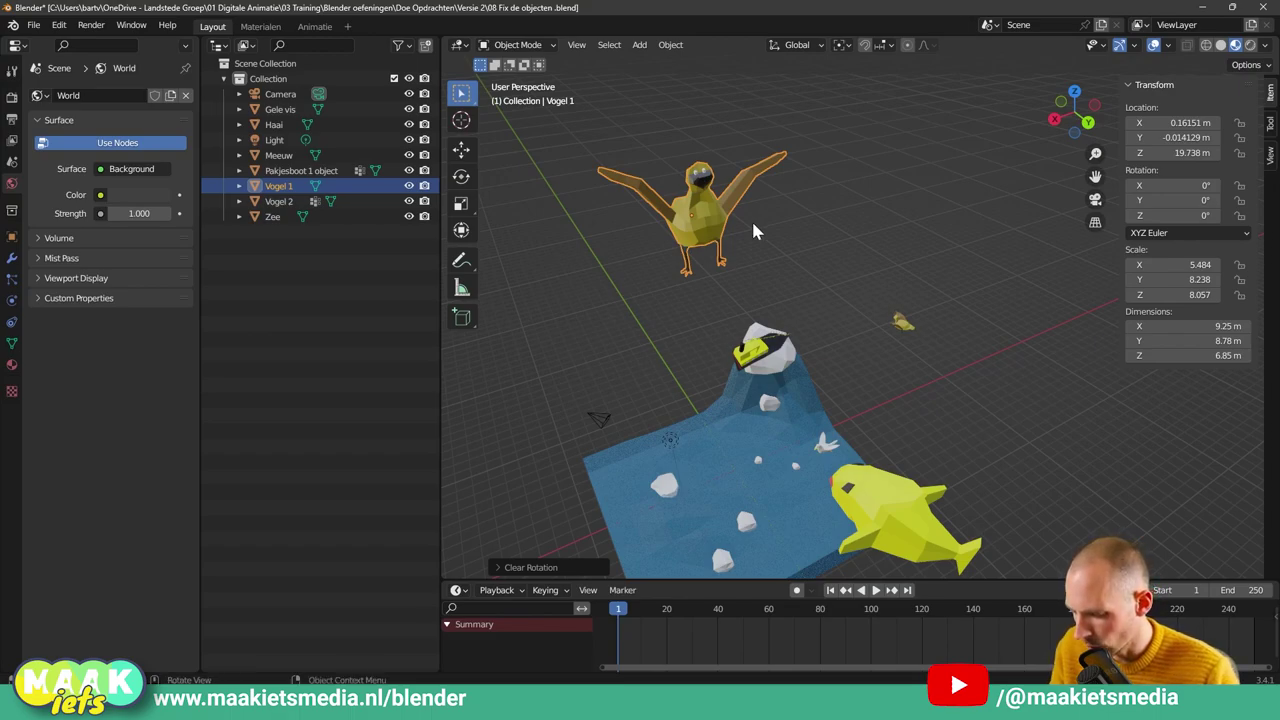
# Apply Vogel 1's scale to 1.000, giving dimensions 19.8 × 18.8 × 14.6 m
pyautogui.hotkey('ctrl', 'a')
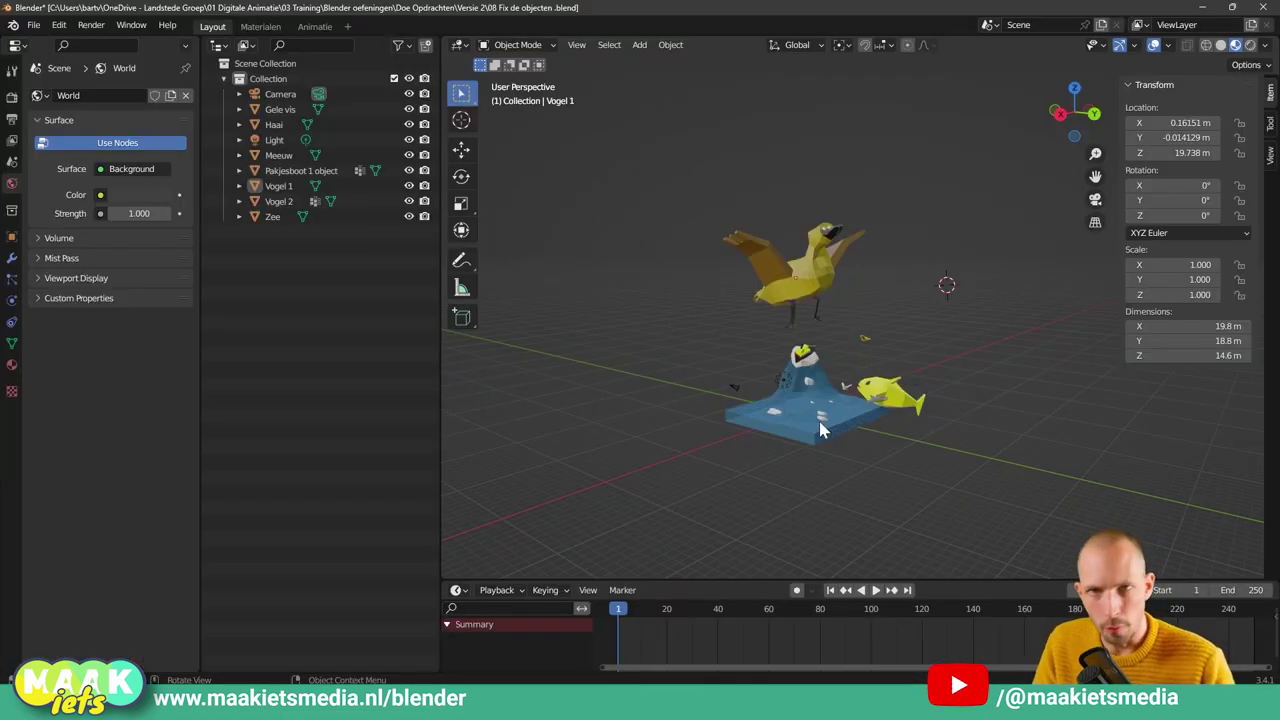
# Enlarge the upper bird by 1.642 and apply its scale so it reads 1.000
pyautogui.moveTo(815, 375)
pyautogui.mouseDown(button='middle')
pyautogui.moveTo(817, 320)
pyautogui.moveTo(847, 310)
pyautogui.moveTo(640, 289)
pyautogui.moveTo(755, 357)
pyautogui.moveTo(899, 330)
pyautogui.moveTo(911, 302)
pyautogui.moveTo(912, 313)
pyautogui.mouseUp(button='middle')
pyautogui.scroll(-2, 817, 320)
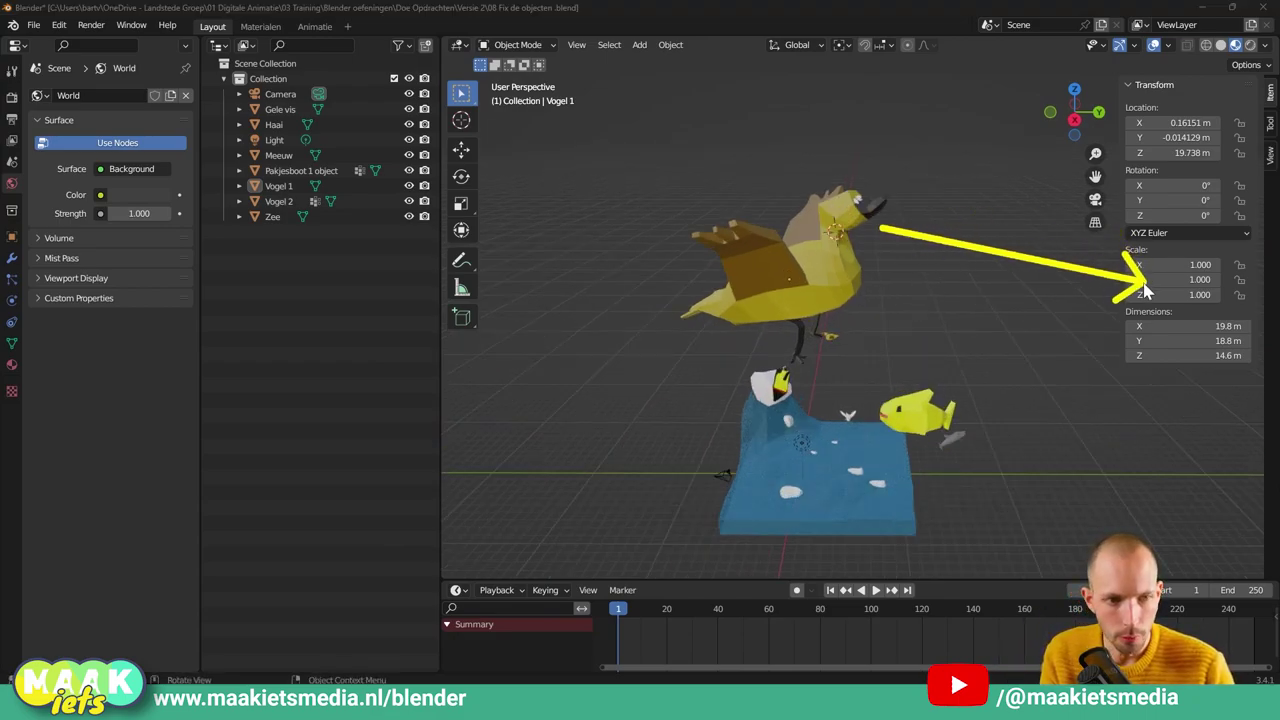
pyautogui.click(830, 270)
pyautogui.moveTo(830, 272); pyautogui.dragTo(816, 291, button='middle')
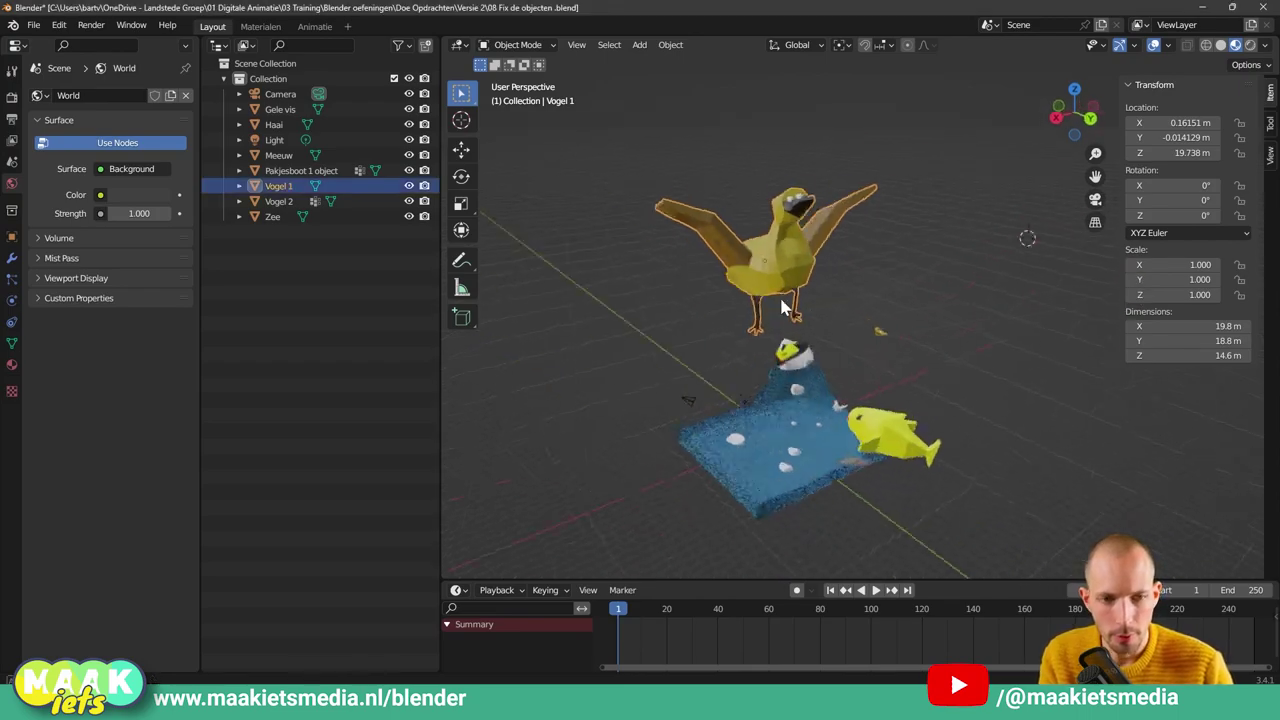
pyautogui.press('s')
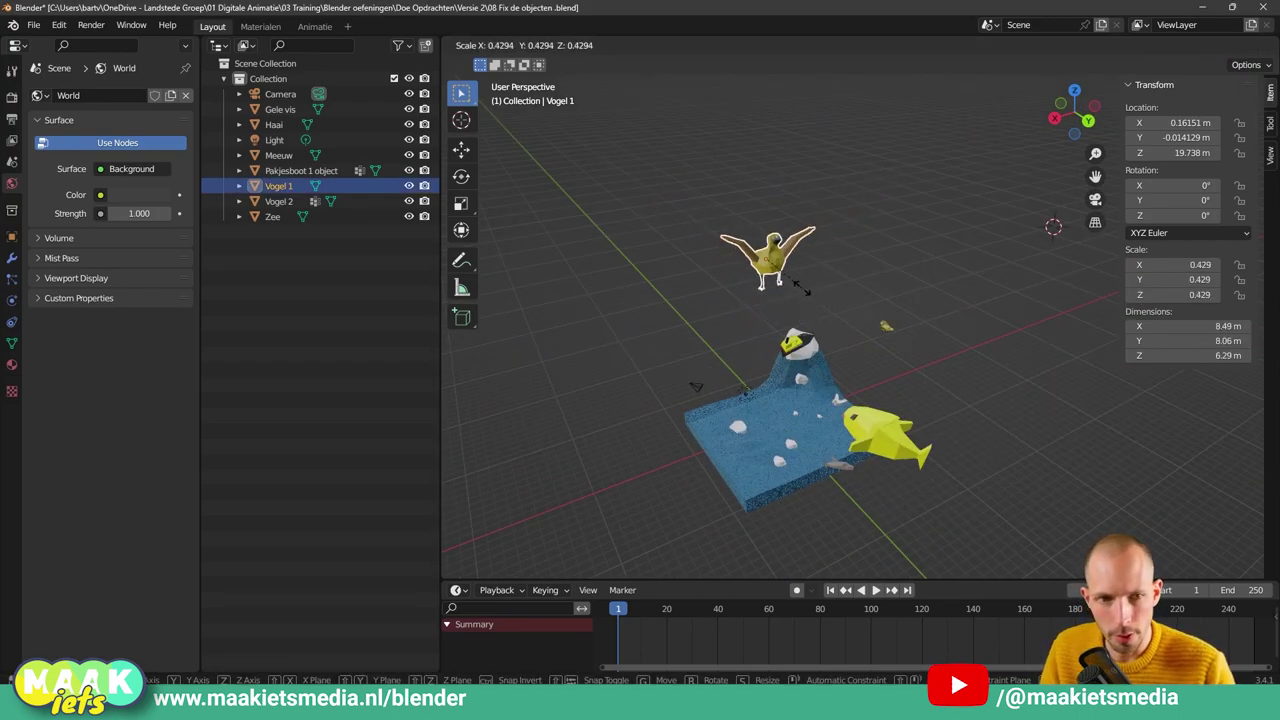
pyautogui.click(924, 346)
pyautogui.moveTo(926, 346); pyautogui.dragTo(838, 325, button='middle')
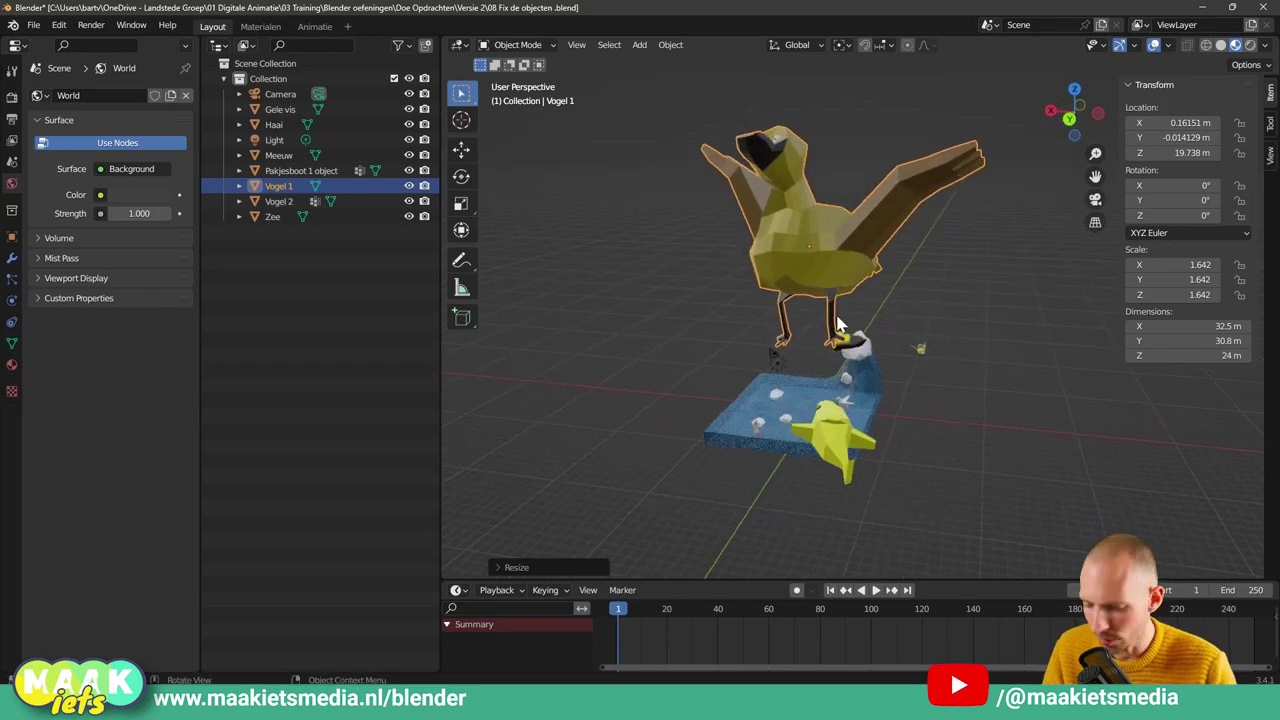
pyautogui.hotkey('ctrl', 'a')
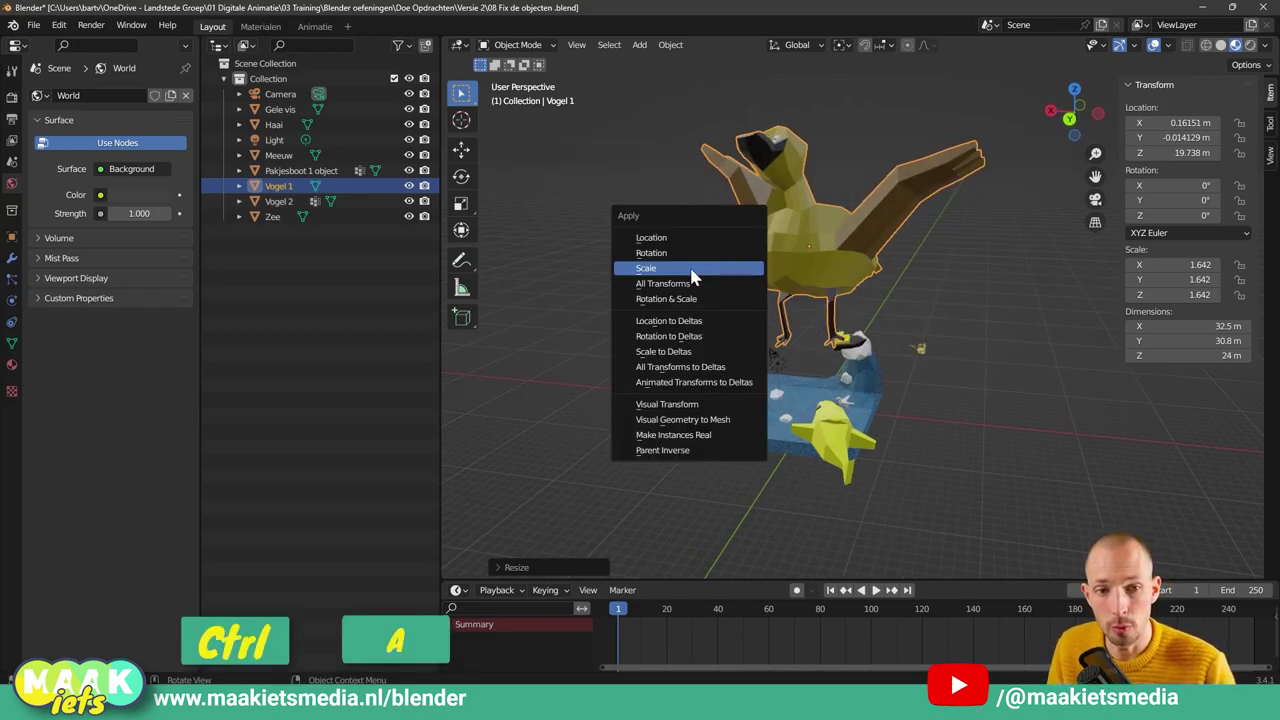
pyautogui.click(690, 270)
# Trial-shrink the bird to 0.221, then clear its scale back to 1.000
pyautogui.moveTo(752, 292)
pyautogui.mouseDown(button='middle')
pyautogui.moveTo(894, 317)
pyautogui.moveTo(784, 296)
pyautogui.moveTo(870, 290)
pyautogui.moveTo(713, 340)
pyautogui.moveTo(854, 355)
pyautogui.mouseUp(button='middle')
pyautogui.scroll(-2, 860, 300)
pyautogui.press('s')
pyautogui.click(858, 307)
pyautogui.scroll(2, 871, 284)
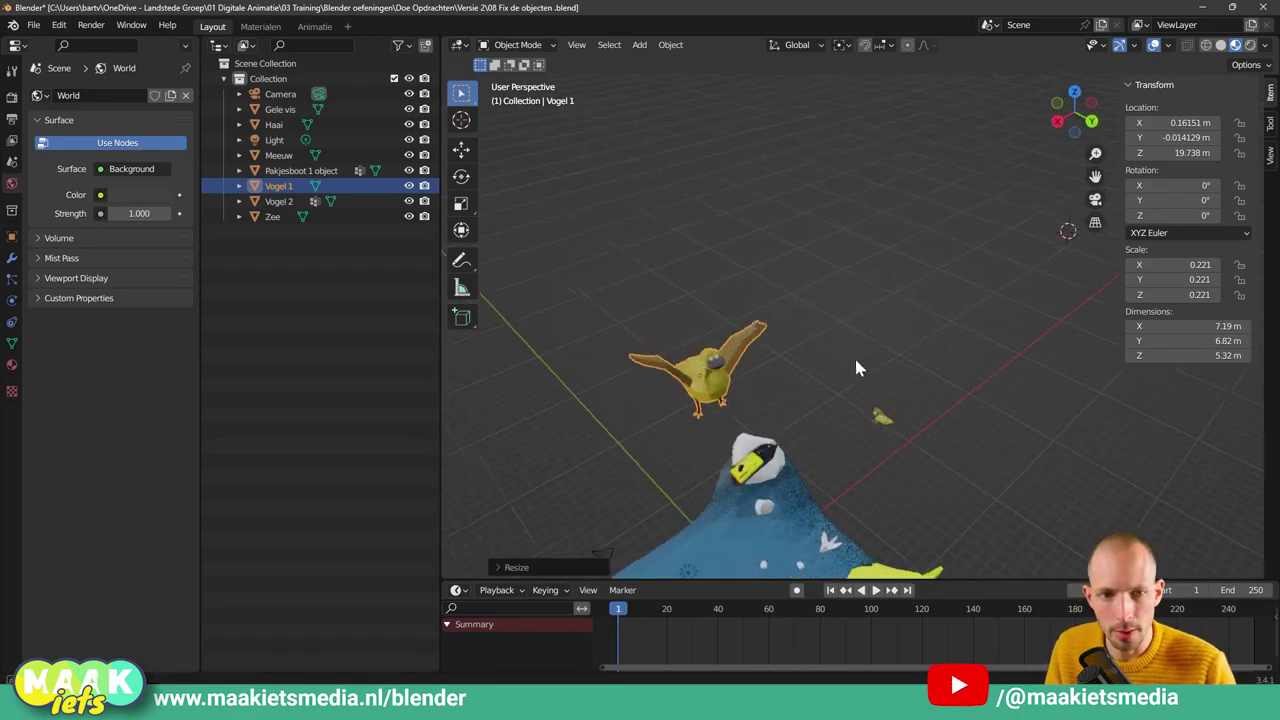
pyautogui.scroll(2, 812, 351)
pyautogui.moveTo(805, 310); pyautogui.dragTo(806, 310, button='middle')
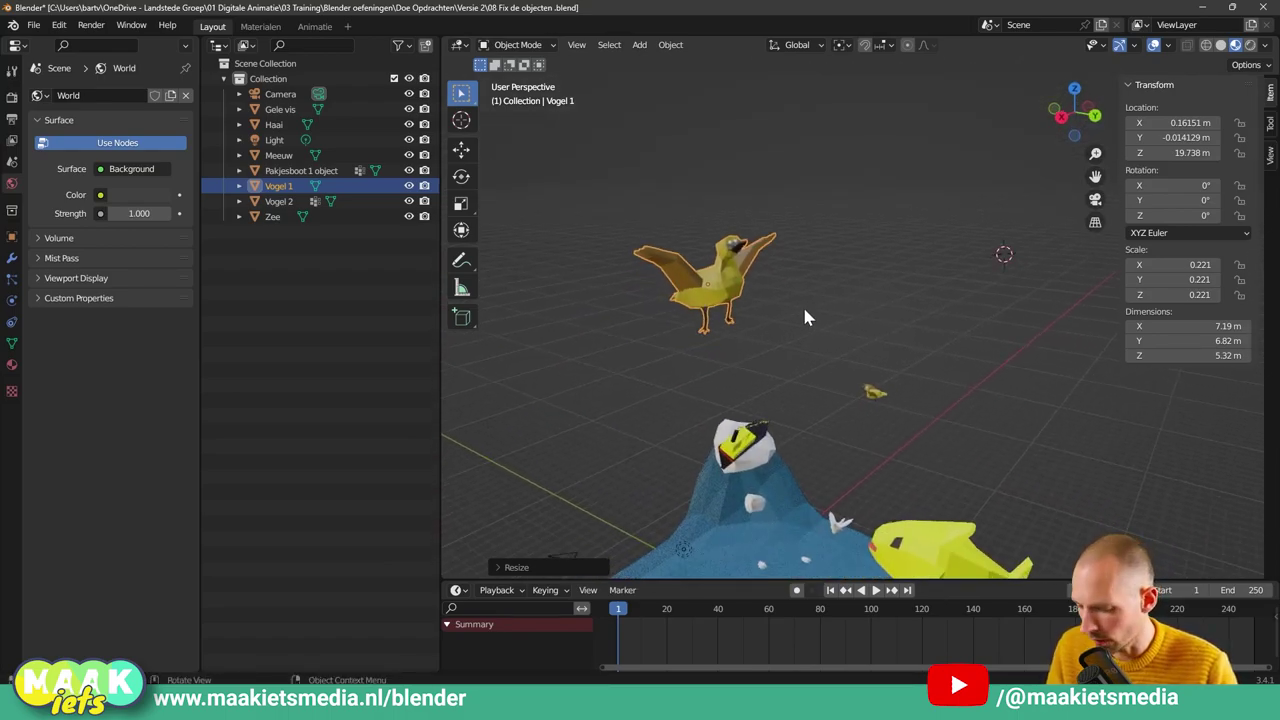
pyautogui.press('alt')
pyautogui.hotkey('alt', 's')
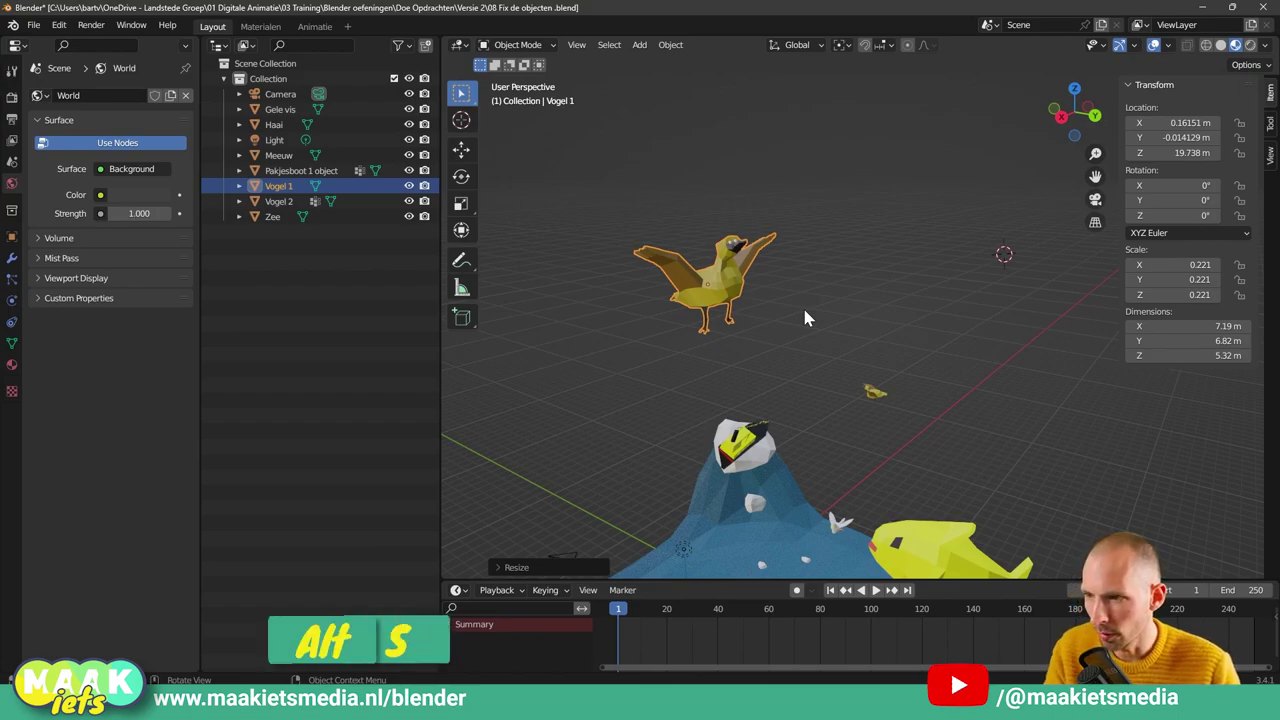
pyautogui.click(804, 291)
pyautogui.click(746, 284)
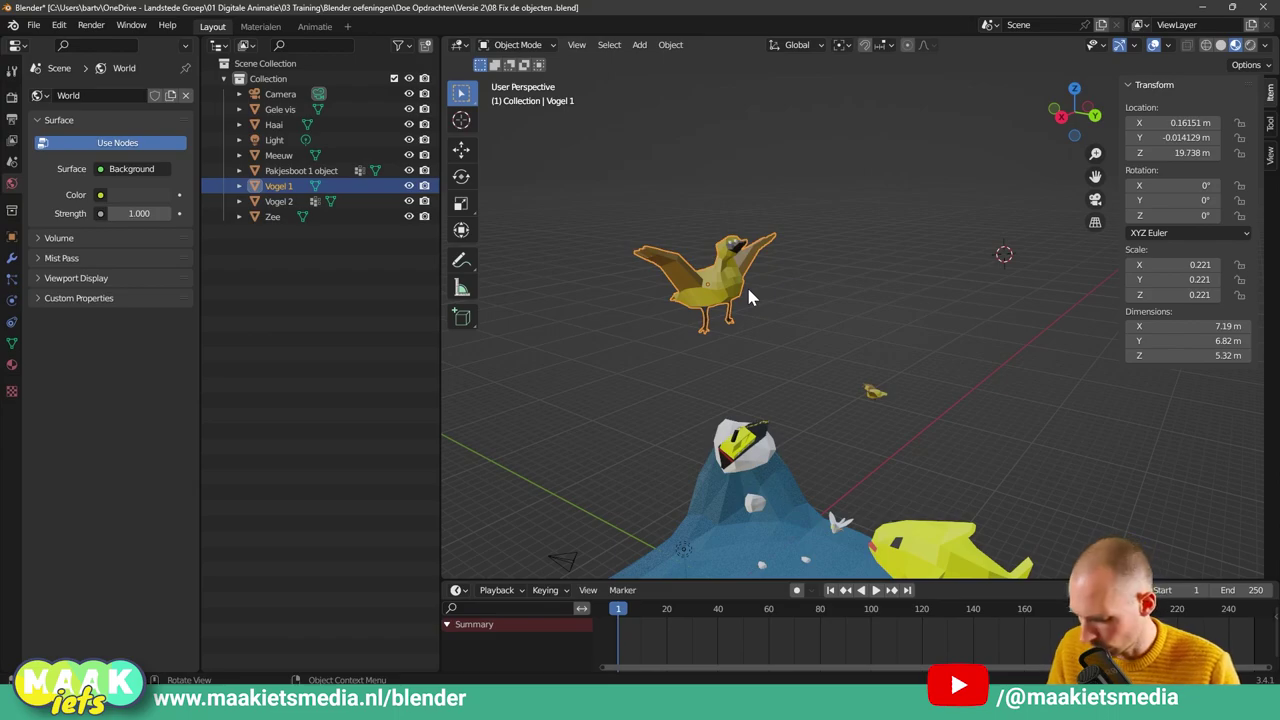
pyautogui.hotkey('alt', 's')
# Shrink the upper bird to 0.556 and reselect it, leaving the apply options unused
pyautogui.scroll(-3, 871, 312)
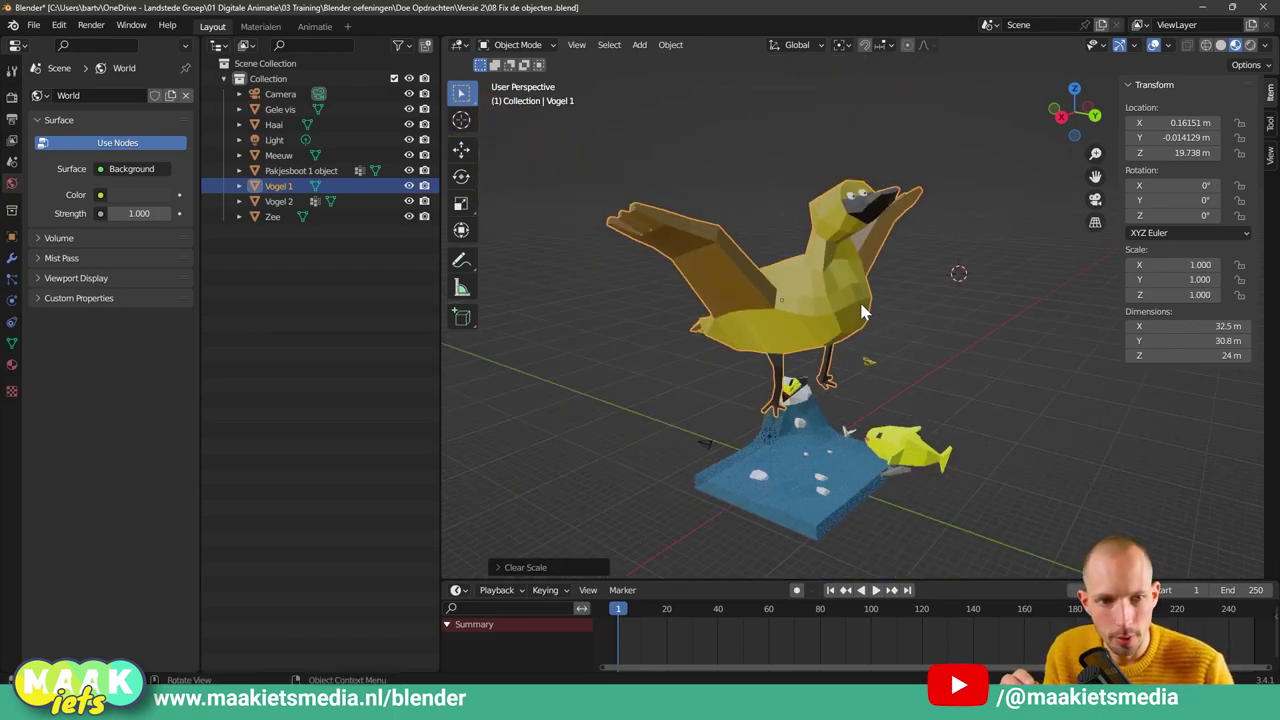
pyautogui.moveTo(873, 323)
pyautogui.mouseDown(button='middle')
pyautogui.moveTo(745, 316)
pyautogui.moveTo(897, 365)
pyautogui.mouseUp(button='middle')
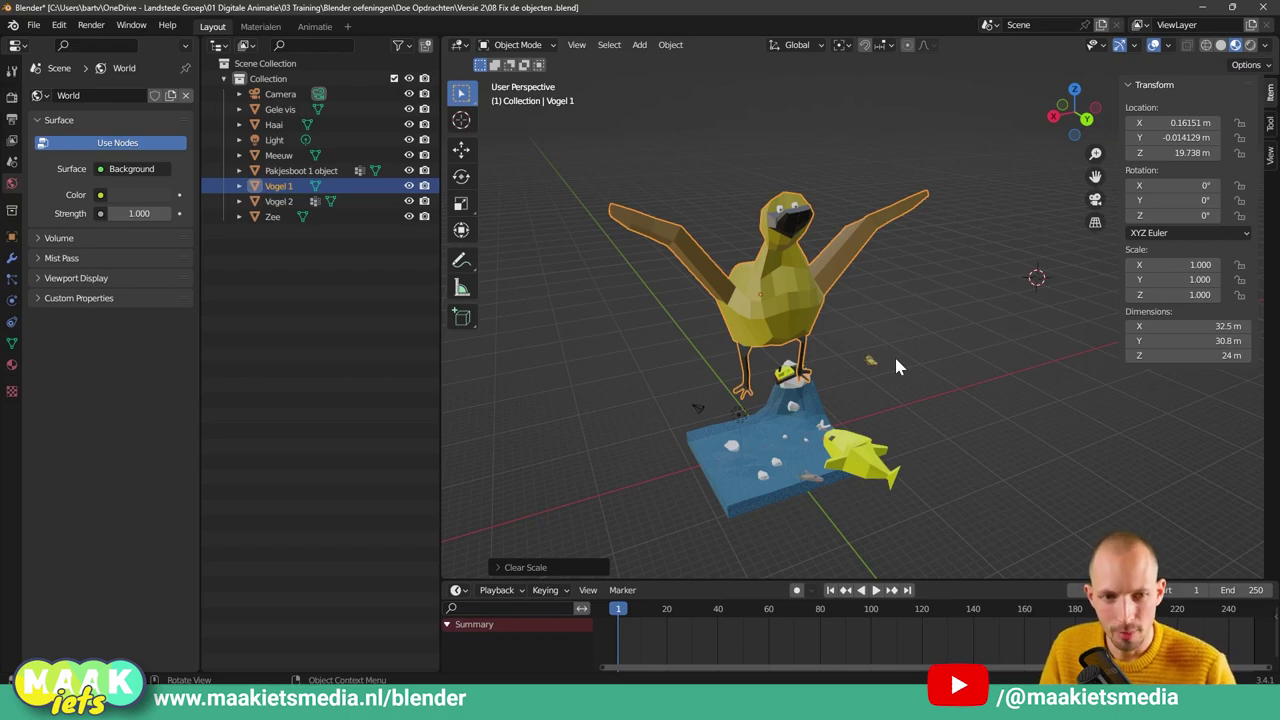
pyautogui.scroll(-2, 894, 365)
pyautogui.scroll(-1, 901, 370)
pyautogui.press('s')
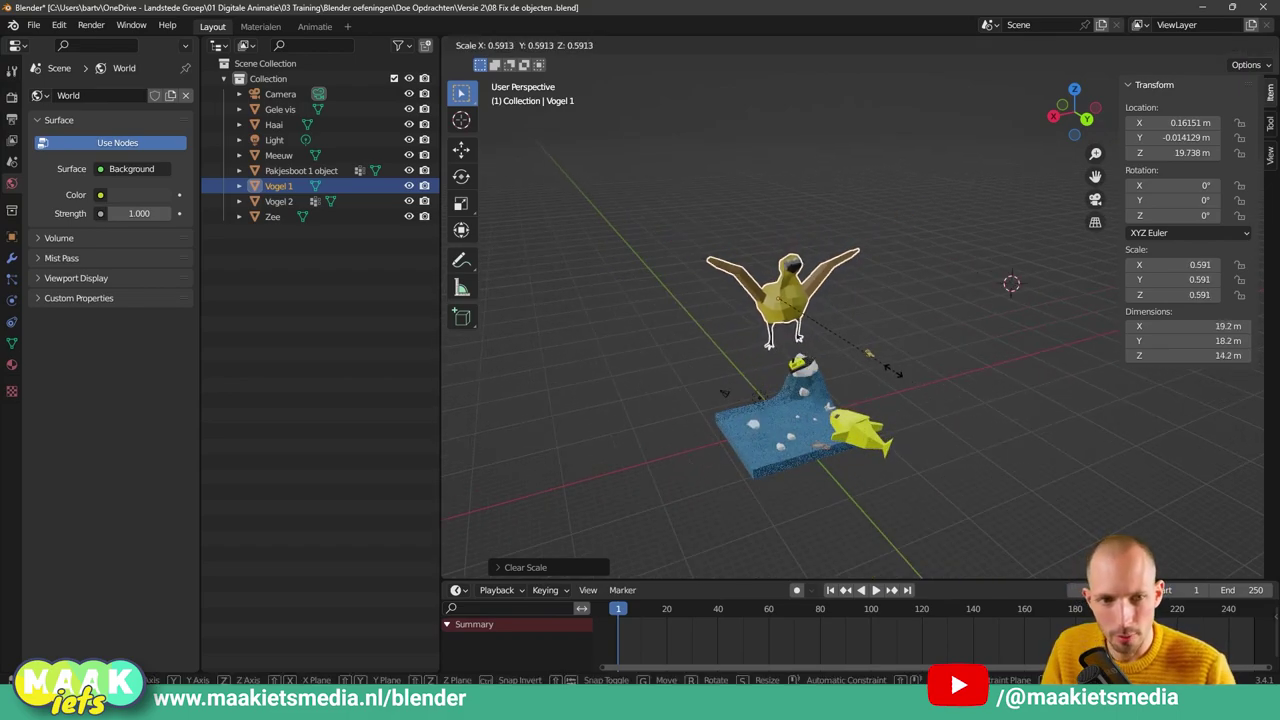
pyautogui.click(899, 337)
pyautogui.moveTo(899, 337)
pyautogui.mouseDown(button='middle')
pyautogui.moveTo(854, 315)
pyautogui.moveTo(858, 328)
pyautogui.moveTo(906, 320)
pyautogui.mouseUp(button='middle')
pyautogui.scroll(2, 856, 328)
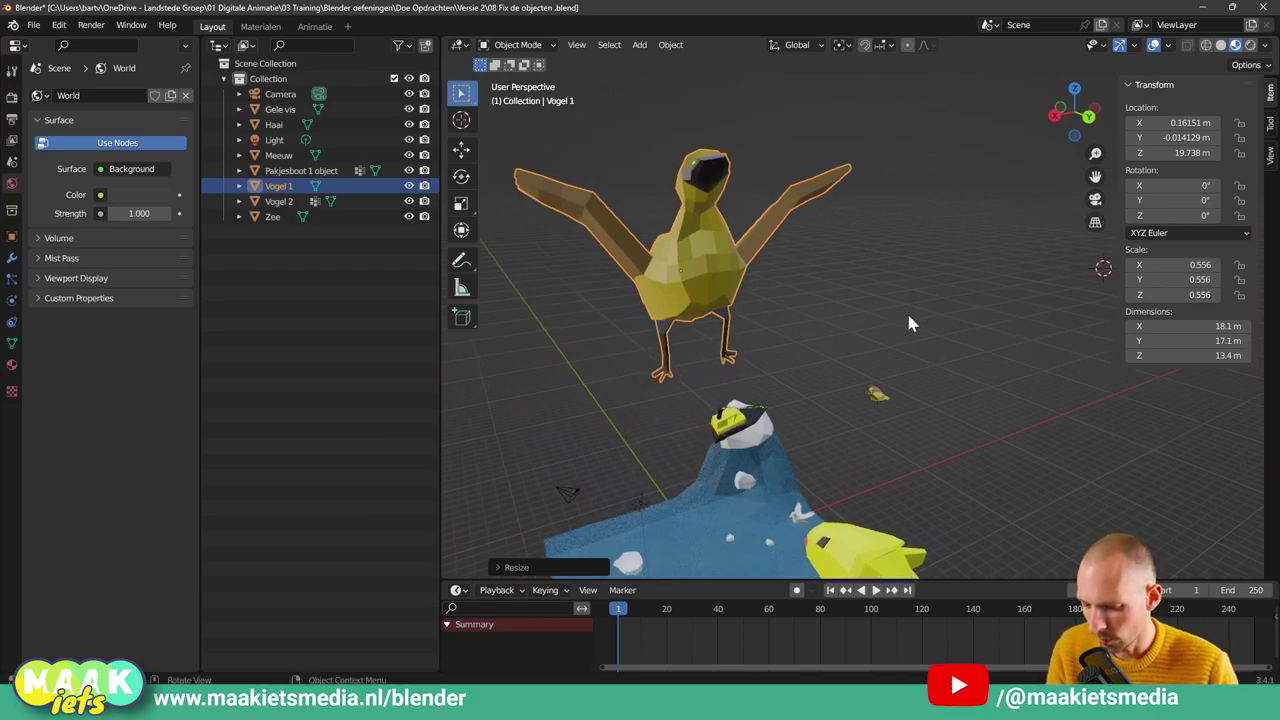
pyautogui.click(988, 292)
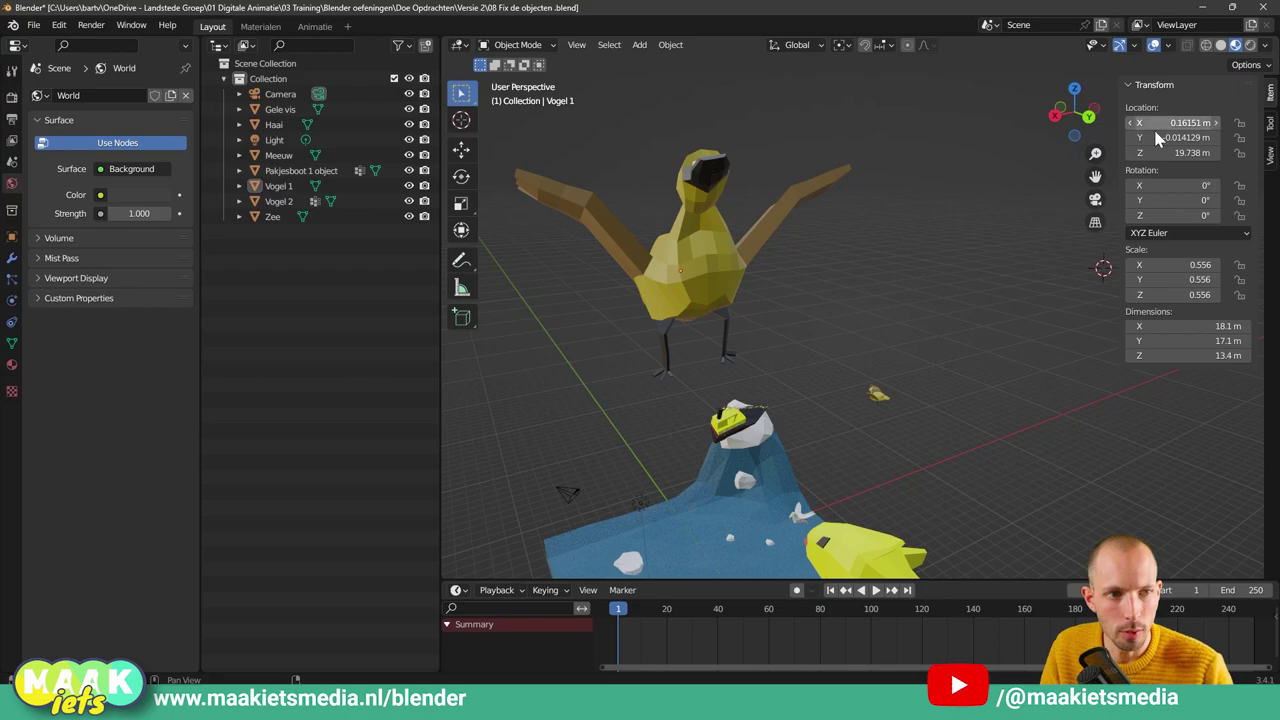
pyautogui.click(725, 283)
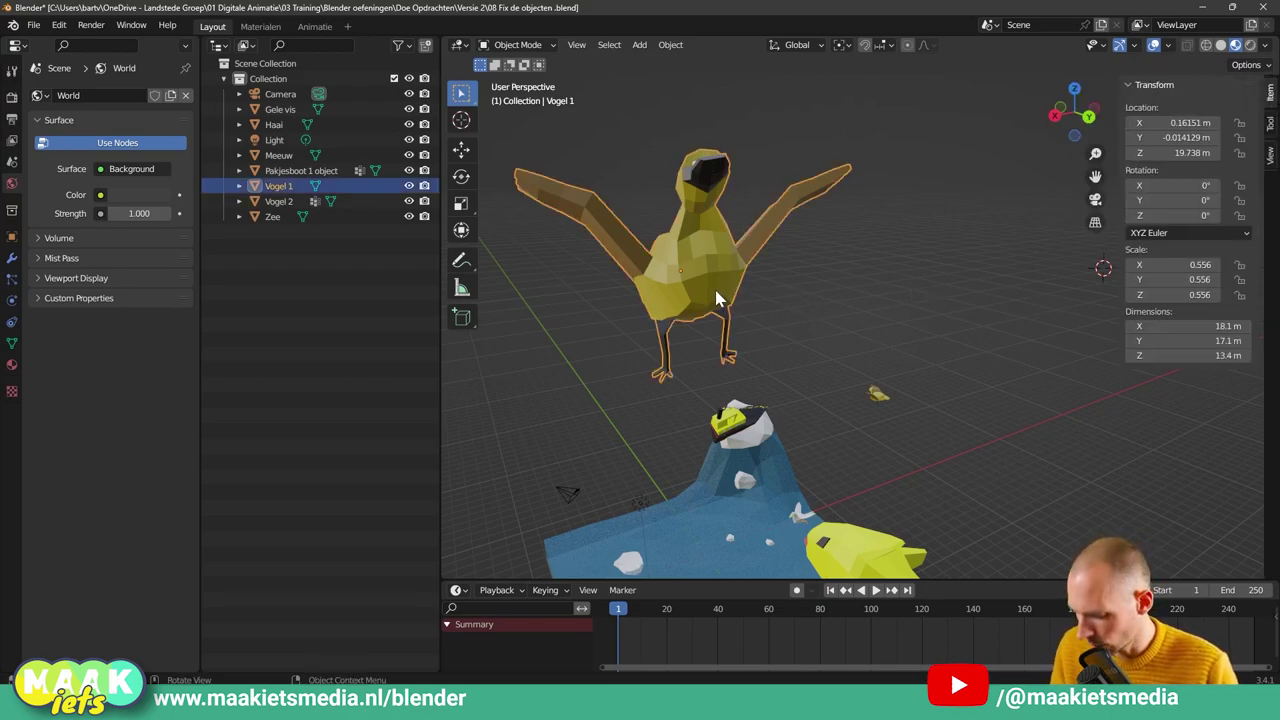
pyautogui.hotkey('ctrl', 'a')
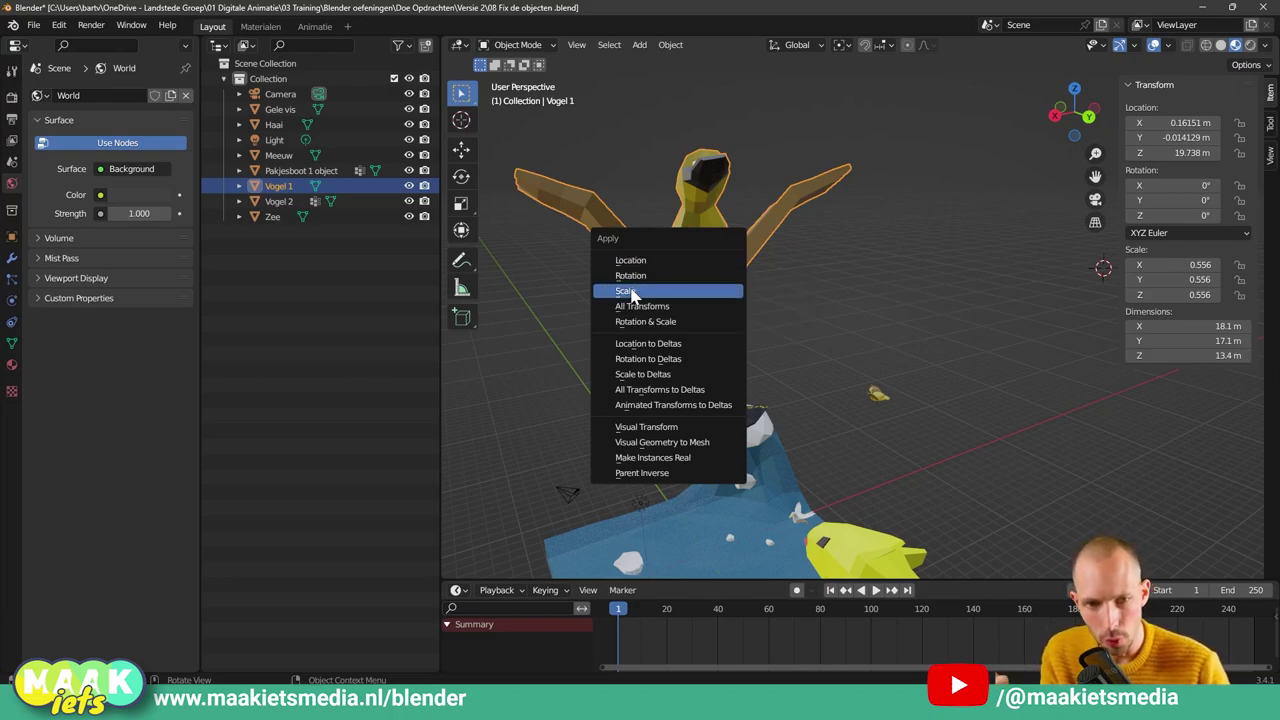
pyautogui.click(955, 272)
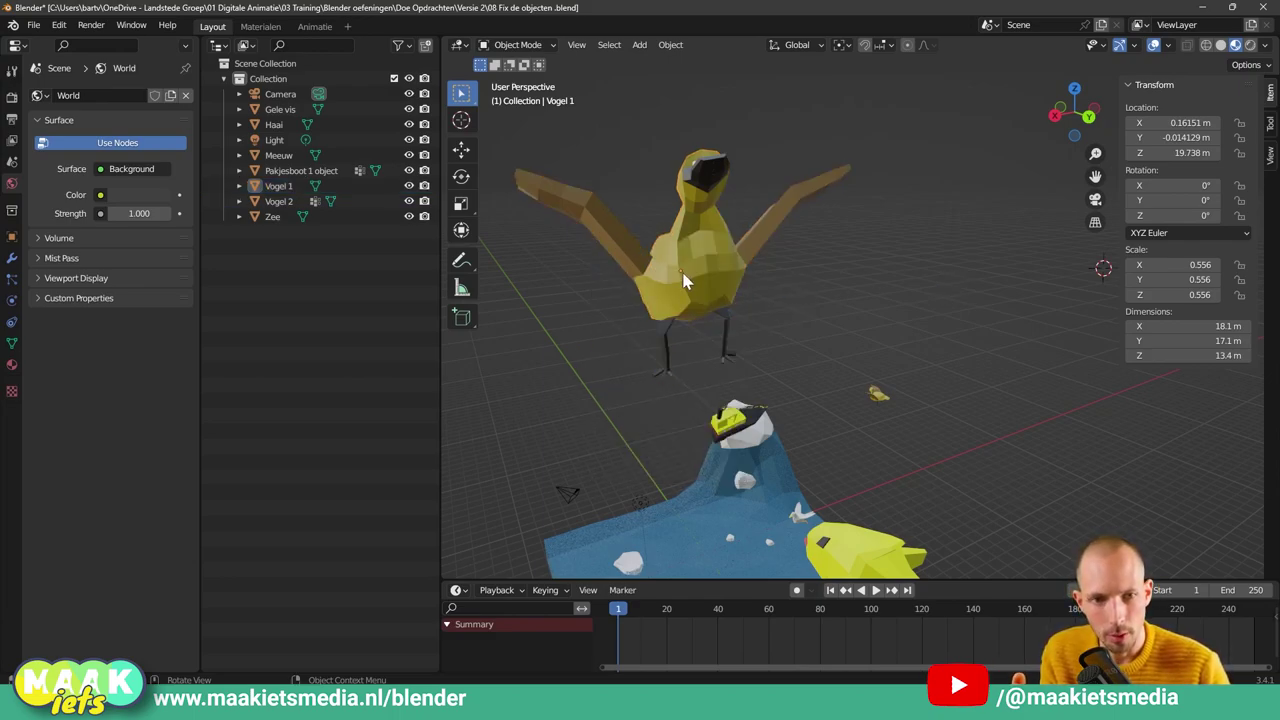
# Shrink the bird further to 0.341 and apply its scale so it reads 1.000
pyautogui.click(688, 281)
pyautogui.press('s')
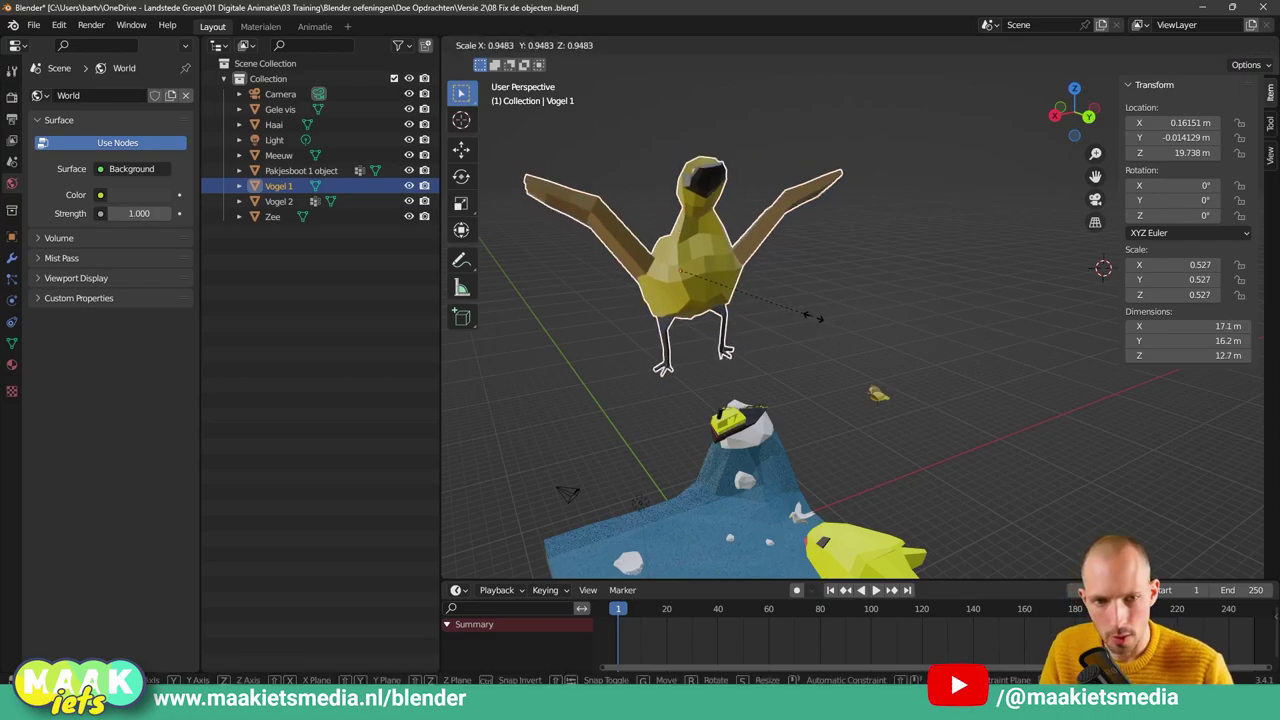
pyautogui.click(810, 322)
pyautogui.press('s')
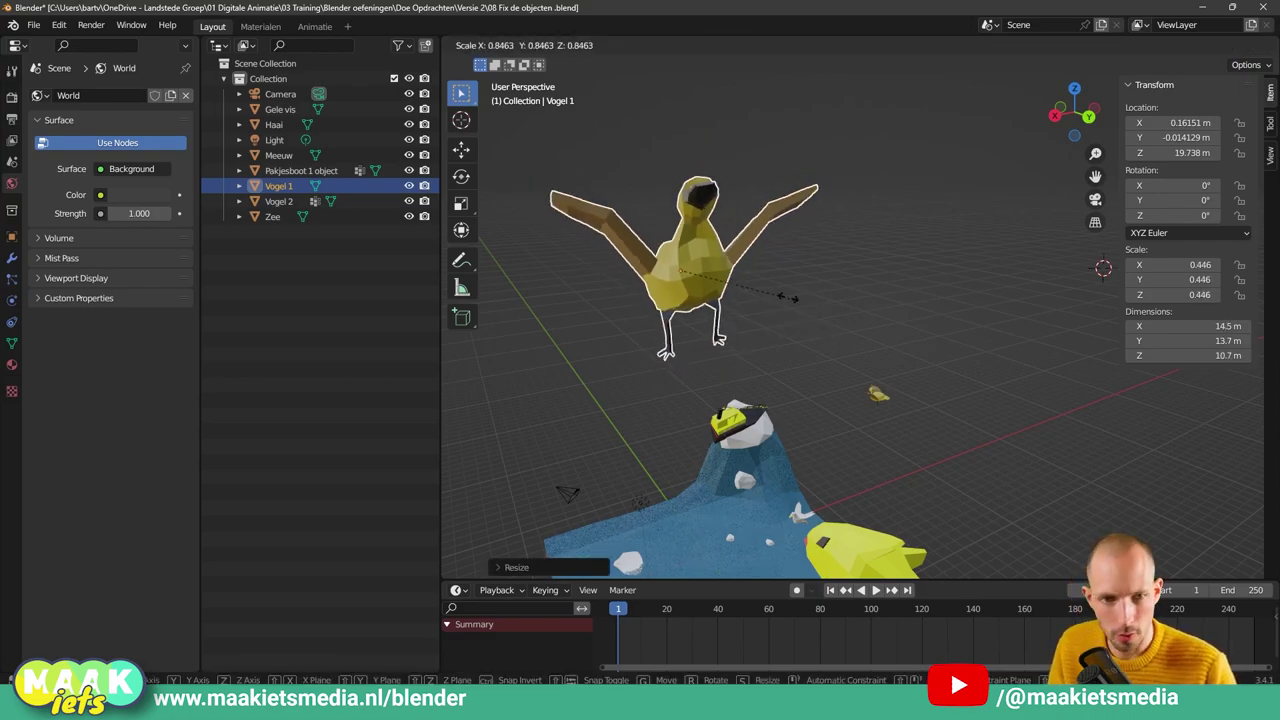
pyautogui.click(768, 300)
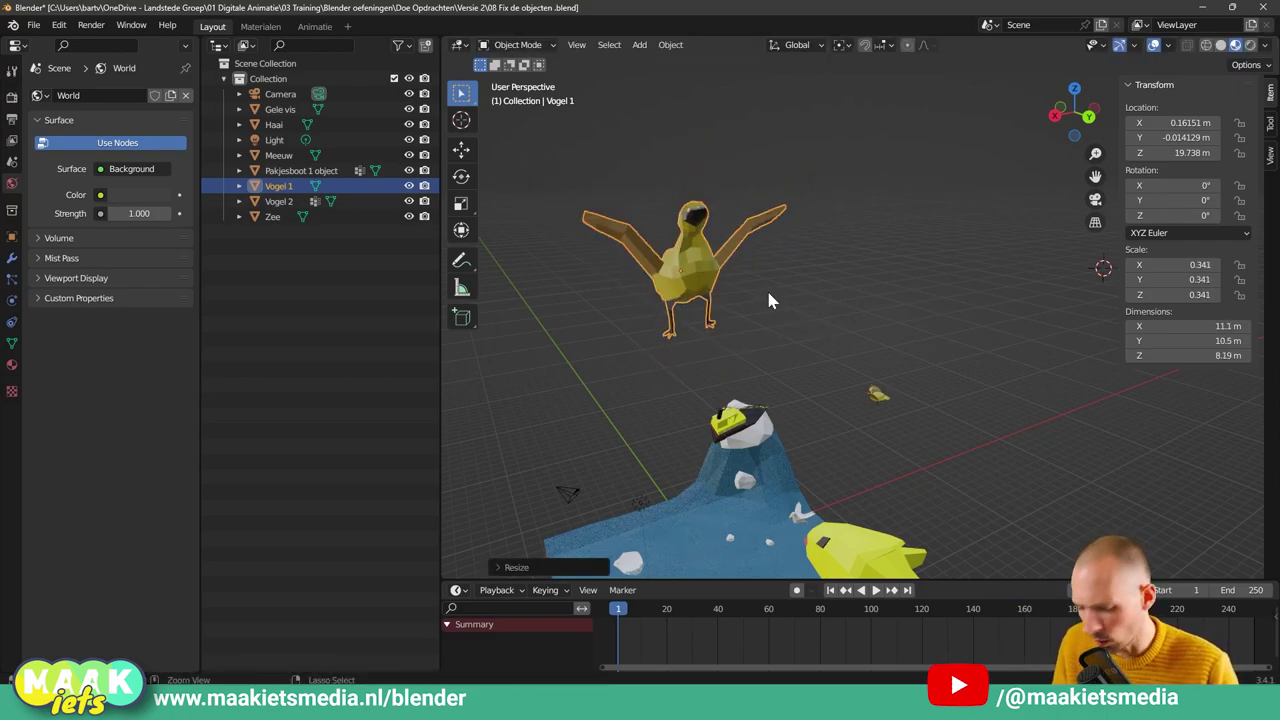
pyautogui.hotkey('ctrl', 'a')
pyautogui.click(769, 293)
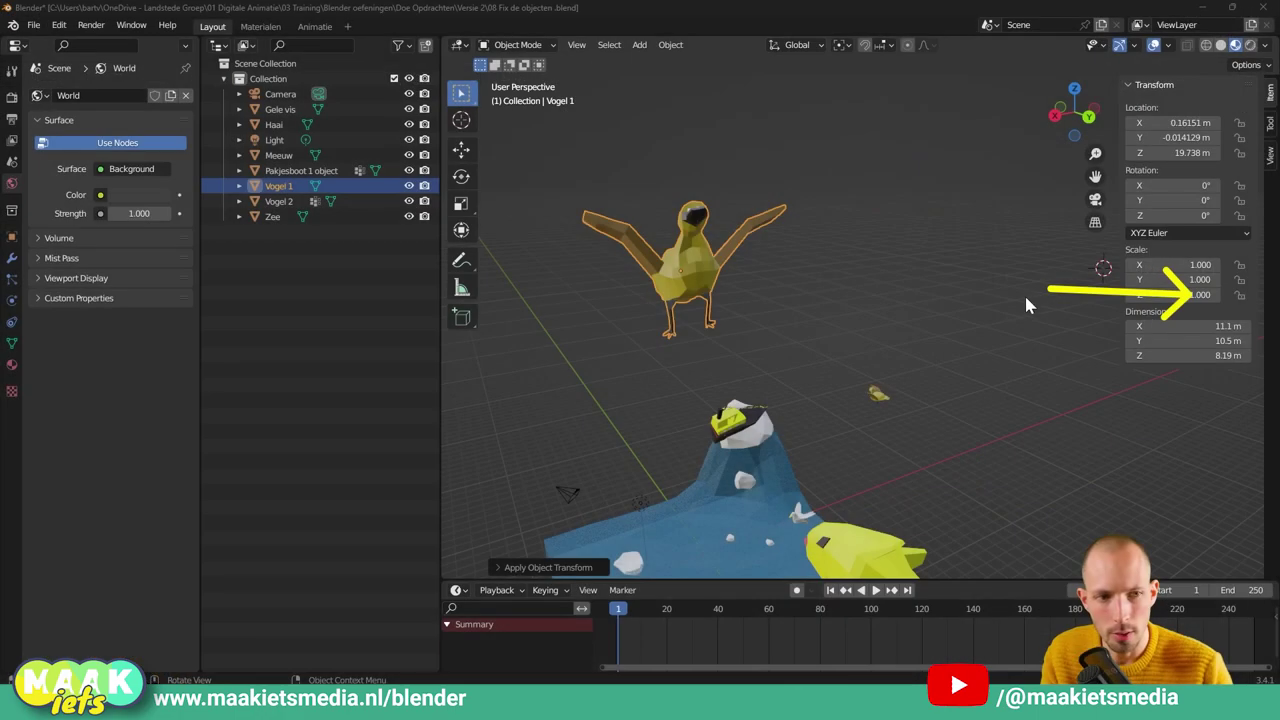
pyautogui.moveTo(944, 285)
pyautogui.mouseDown(button='middle')
pyautogui.moveTo(826, 282)
pyautogui.moveTo(864, 301)
pyautogui.moveTo(944, 273)
pyautogui.mouseUp(button='middle')
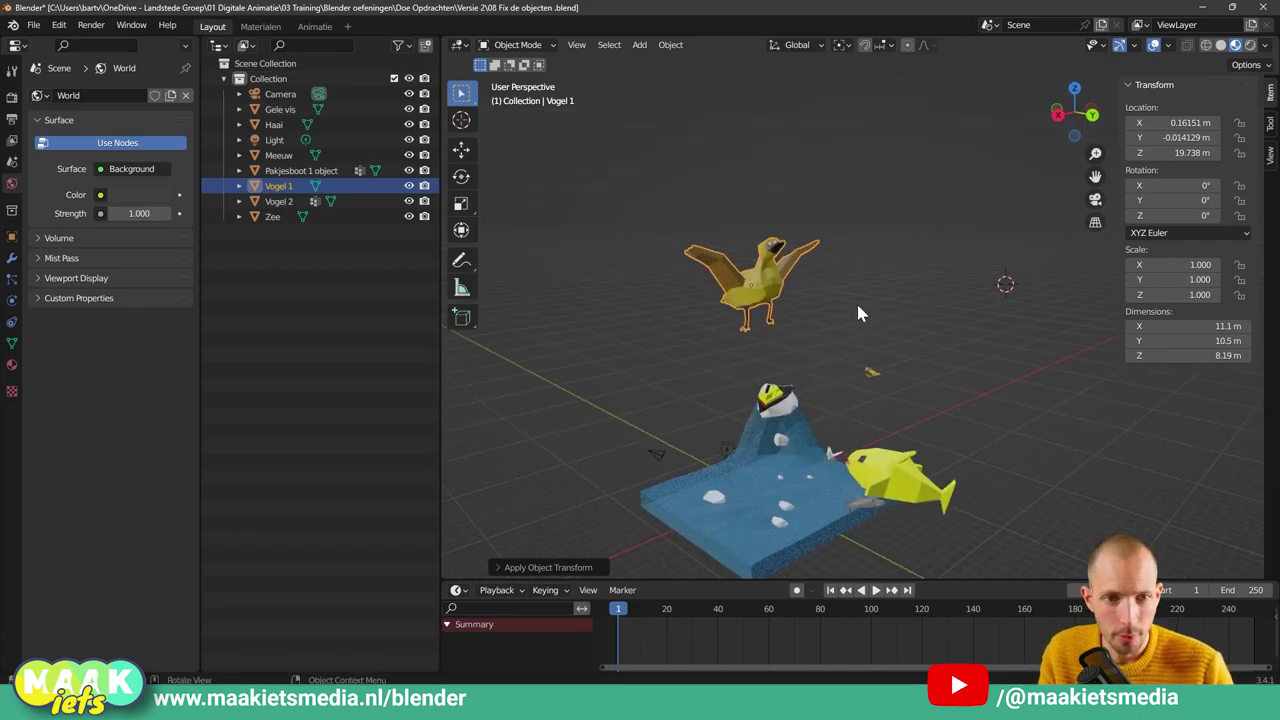
pyautogui.scroll(2, 858, 313)
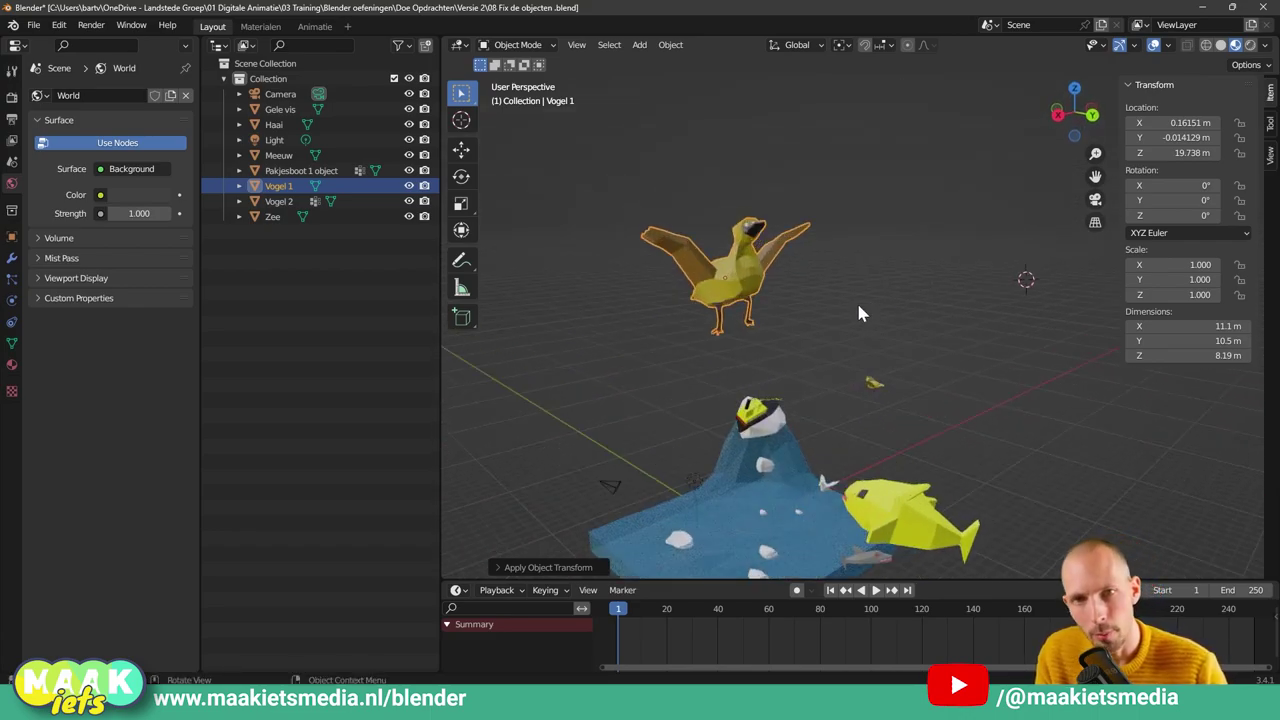
pyautogui.scroll(-2, 858, 313)
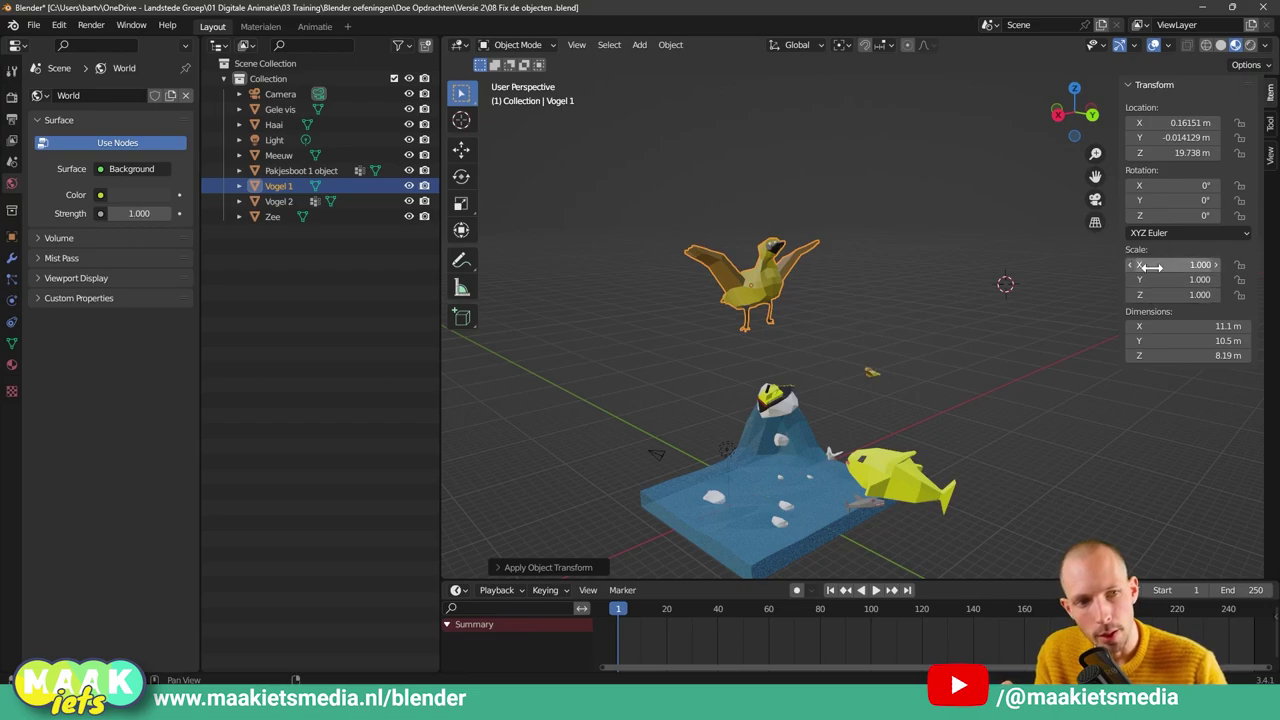
pyautogui.moveTo(847, 272)
pyautogui.mouseDown(button='middle')
pyautogui.moveTo(778, 284)
pyautogui.moveTo(768, 322)
pyautogui.moveTo(827, 281)
pyautogui.moveTo(771, 313)
pyautogui.moveTo(848, 314)
pyautogui.mouseUp(button='middle')
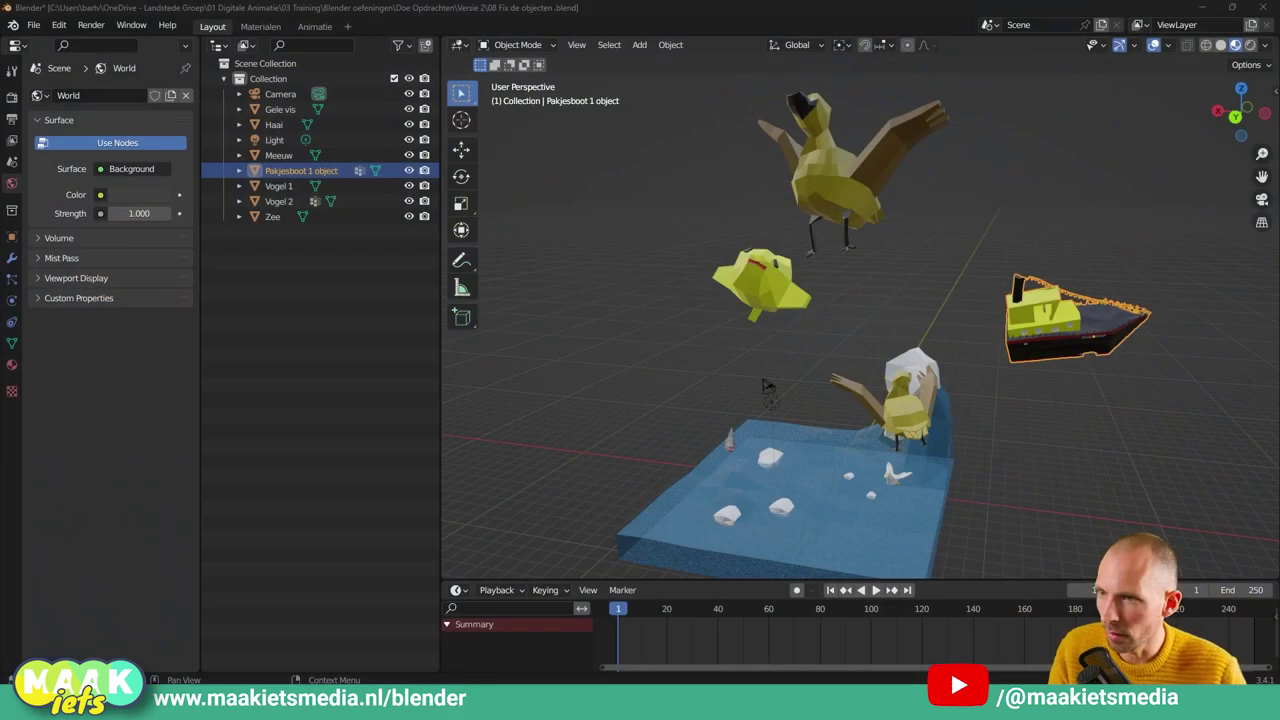
pyautogui.moveTo(745, 162); pyautogui.dragTo(890, 294, button='middle')
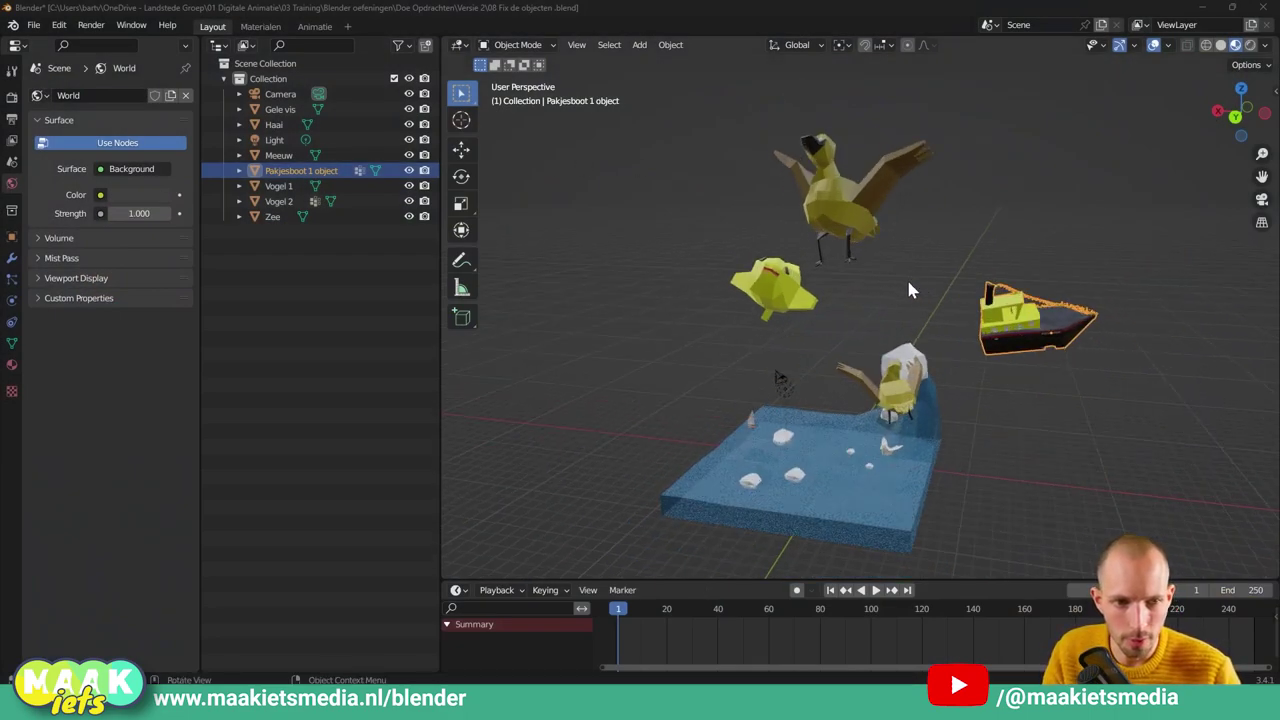
pyautogui.moveTo(710, 360); pyautogui.dragTo(775, 373, button='middle')
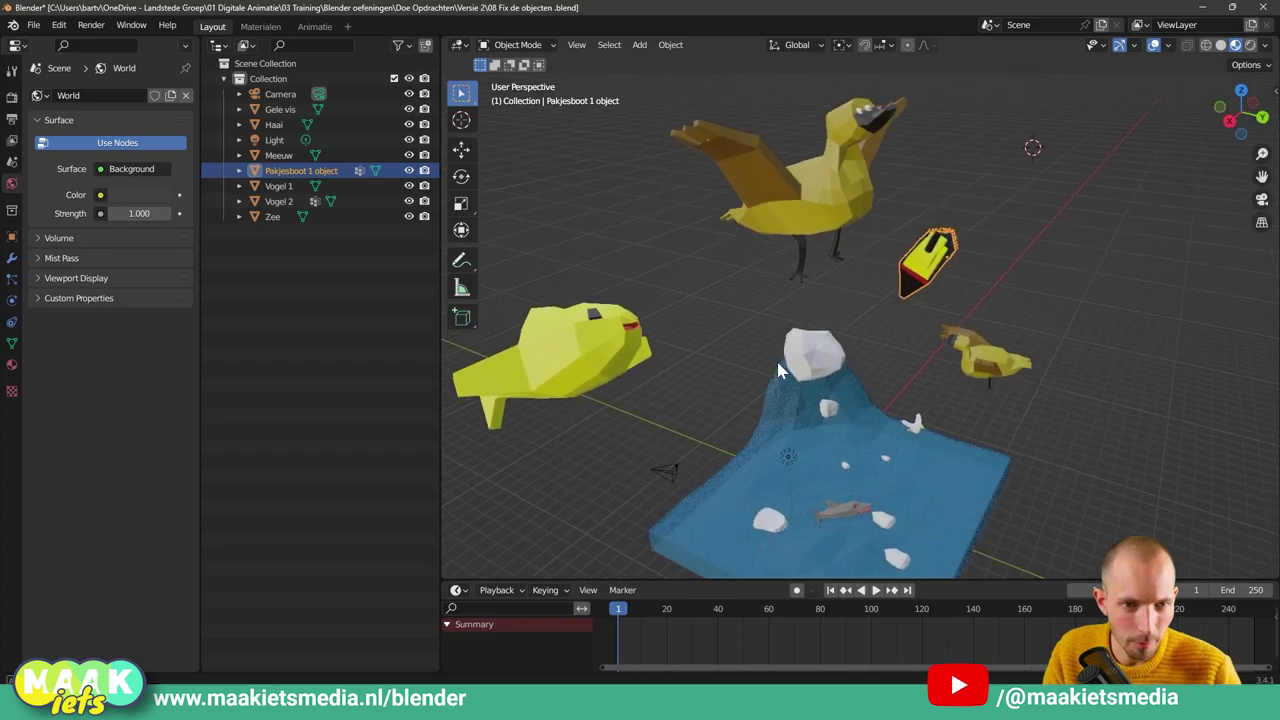
pyautogui.scroll(-2, 756, 355)
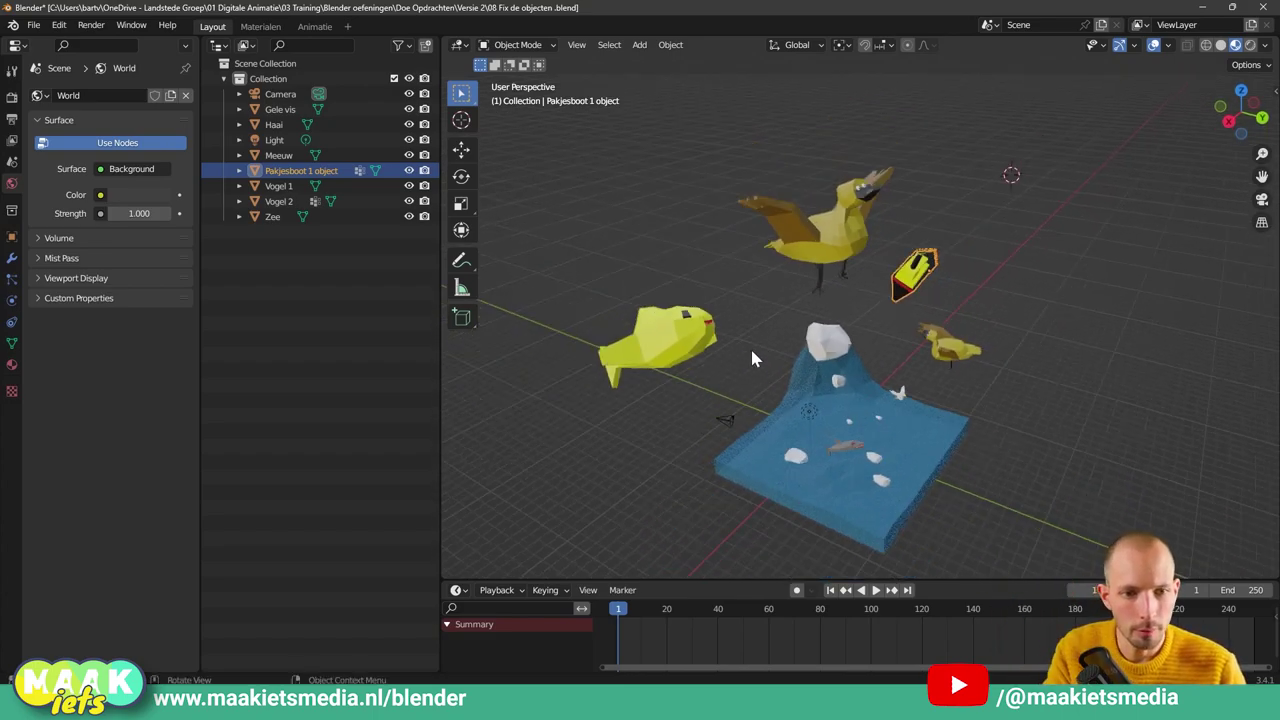
pyautogui.scroll(-1, 748, 340)
pyautogui.moveTo(750, 346)
pyautogui.mouseDown(button='middle')
pyautogui.moveTo(928, 300)
pyautogui.moveTo(782, 331)
pyautogui.moveTo(752, 355)
pyautogui.moveTo(778, 327)
pyautogui.mouseUp(button='middle')
pyautogui.scroll(2, 778, 319)
pyautogui.scroll(2, 764, 309)
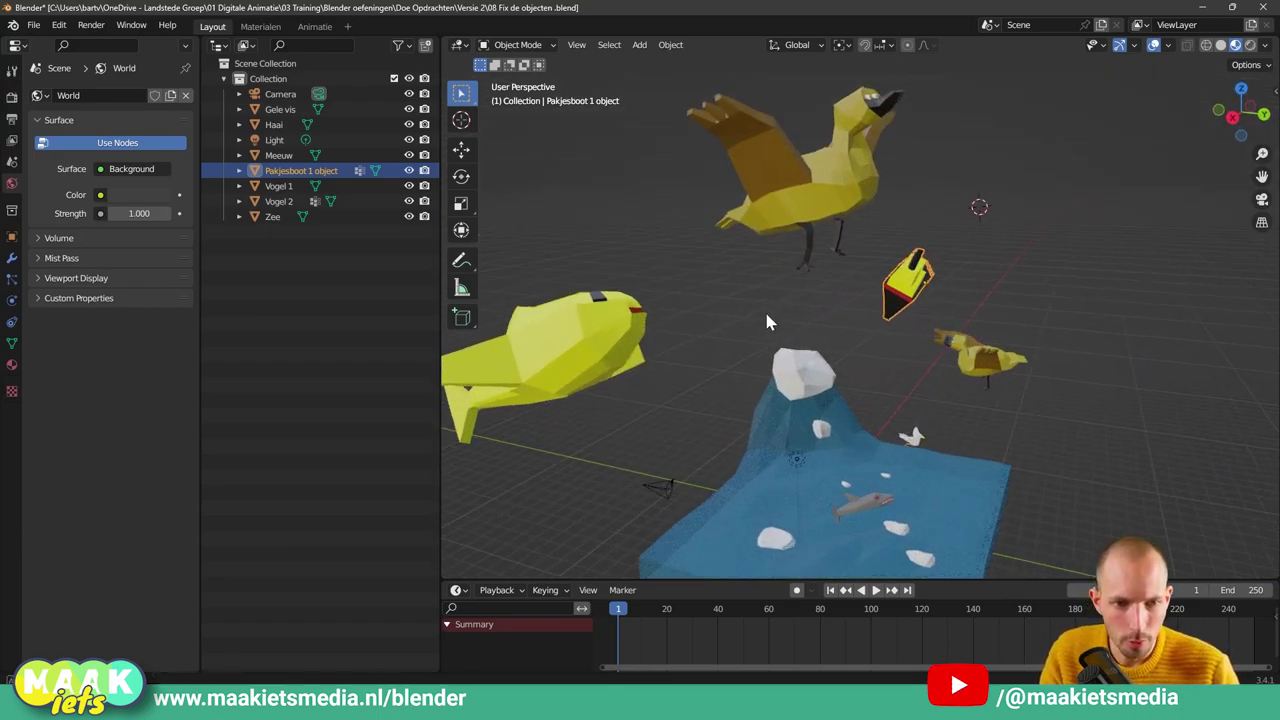
pyautogui.scroll(1, 791, 312)
pyautogui.scroll(-1, 793, 318)
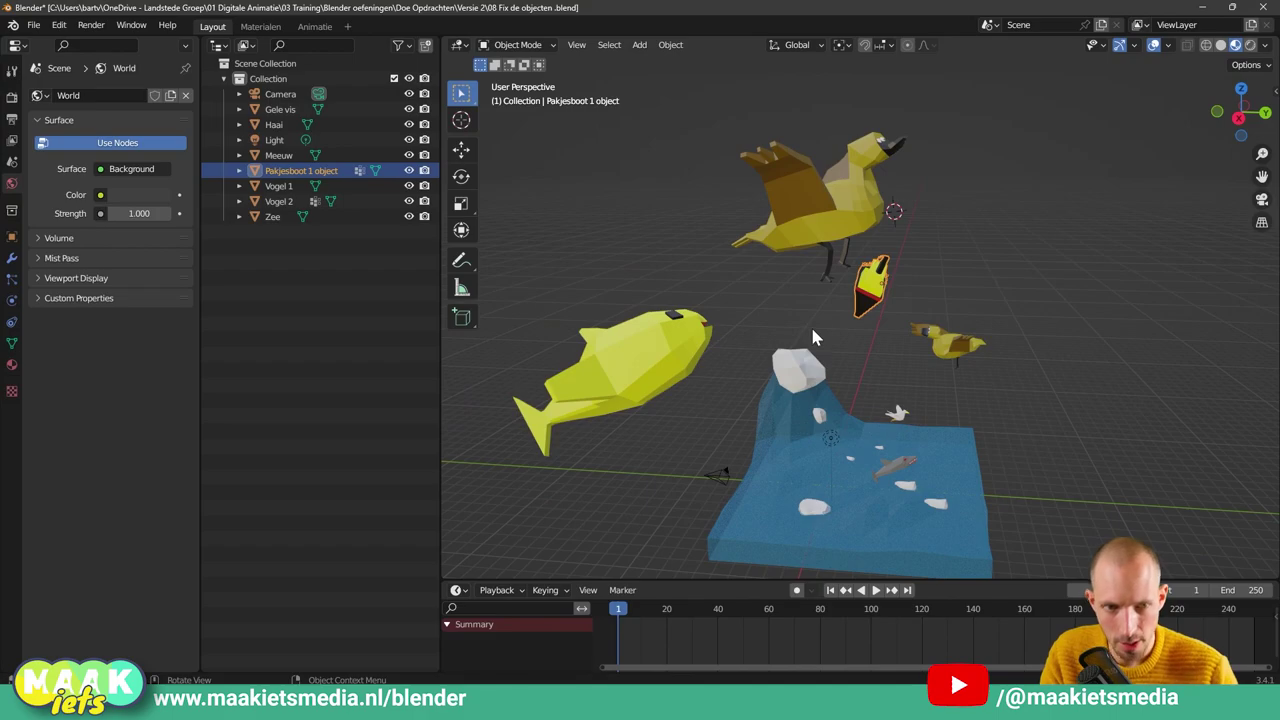
pyautogui.moveTo(842, 332); pyautogui.dragTo(827, 346, button='middle')
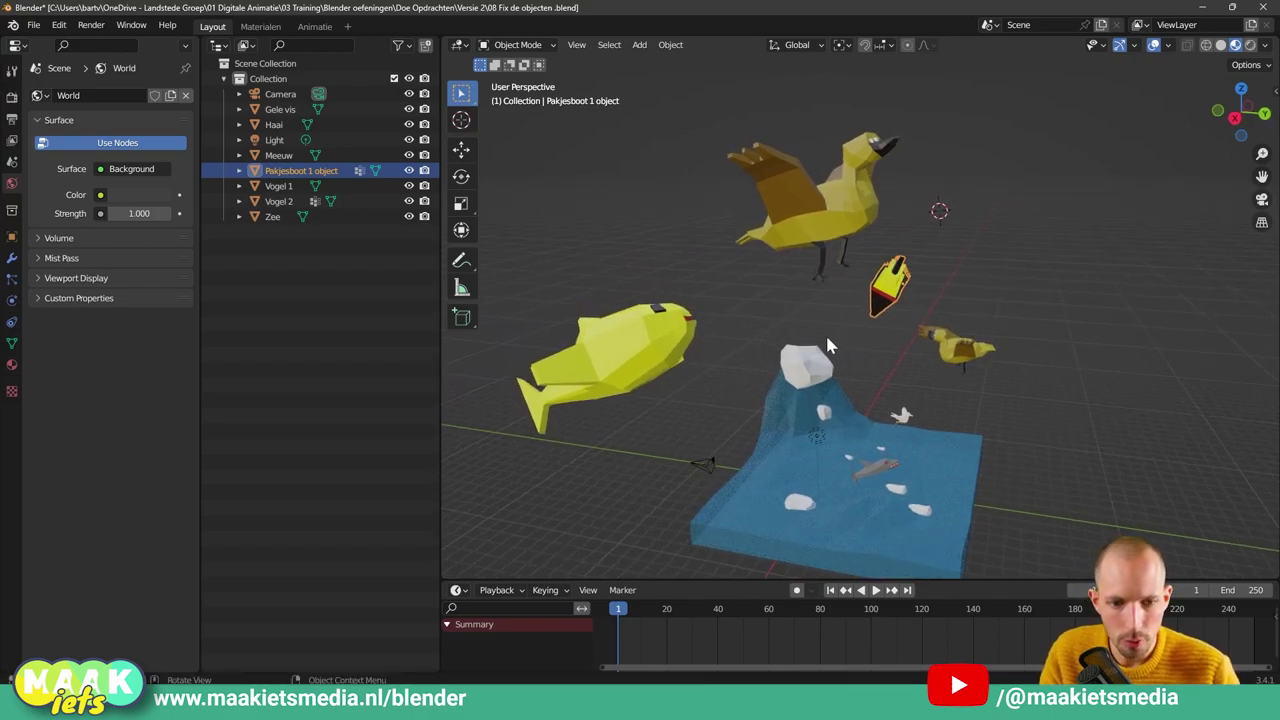
pyautogui.scroll(-2, 826, 345)
pyautogui.scroll(-1, 853, 338)
pyautogui.scroll(-1, 856, 347)
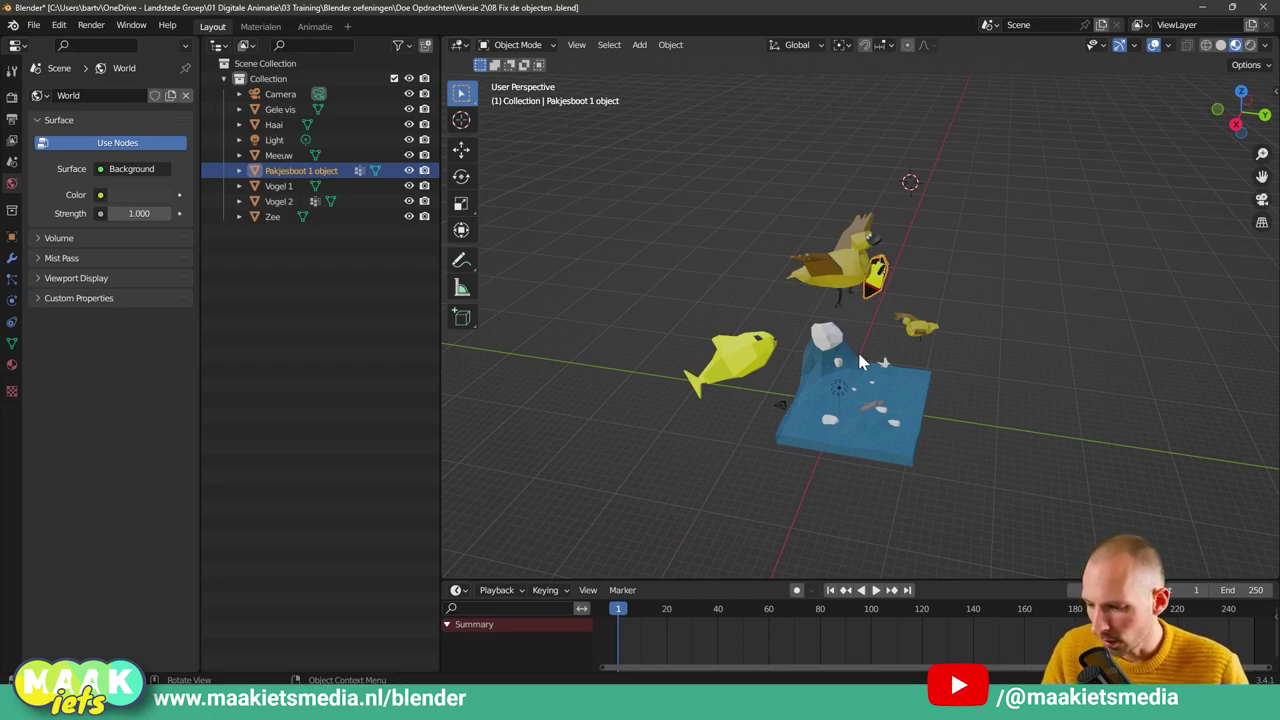
pyautogui.press('g')
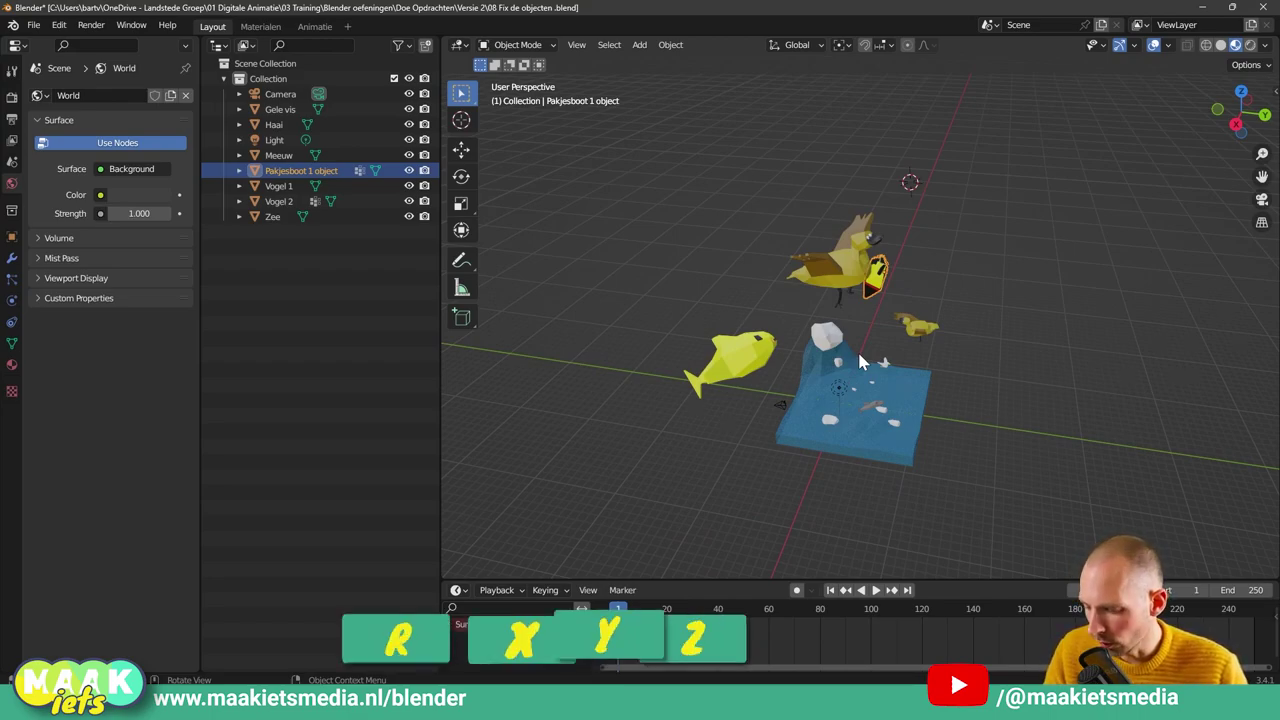
pyautogui.press('KP_7')
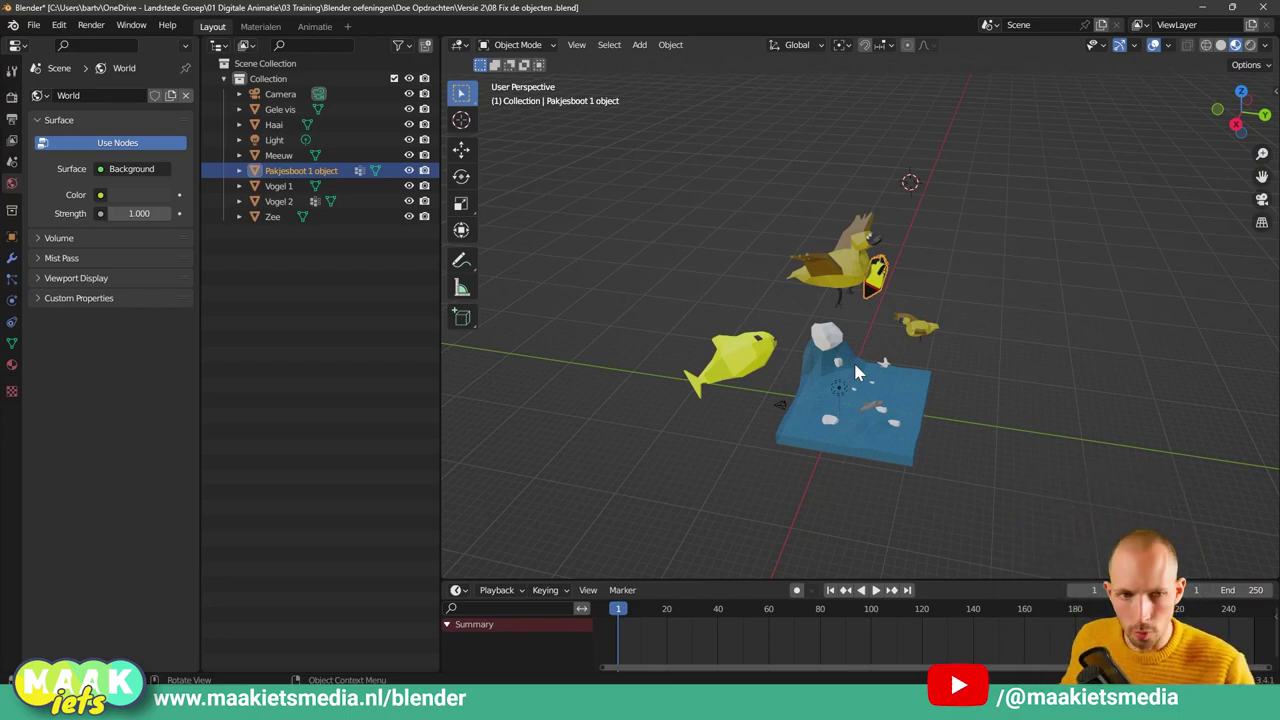
# In top view, place the boat on the left of the sea and the yellow fish at its right edge
pyautogui.moveTo(855, 368); pyautogui.dragTo(924, 315, button='middle')
pyautogui.press('KP_7')
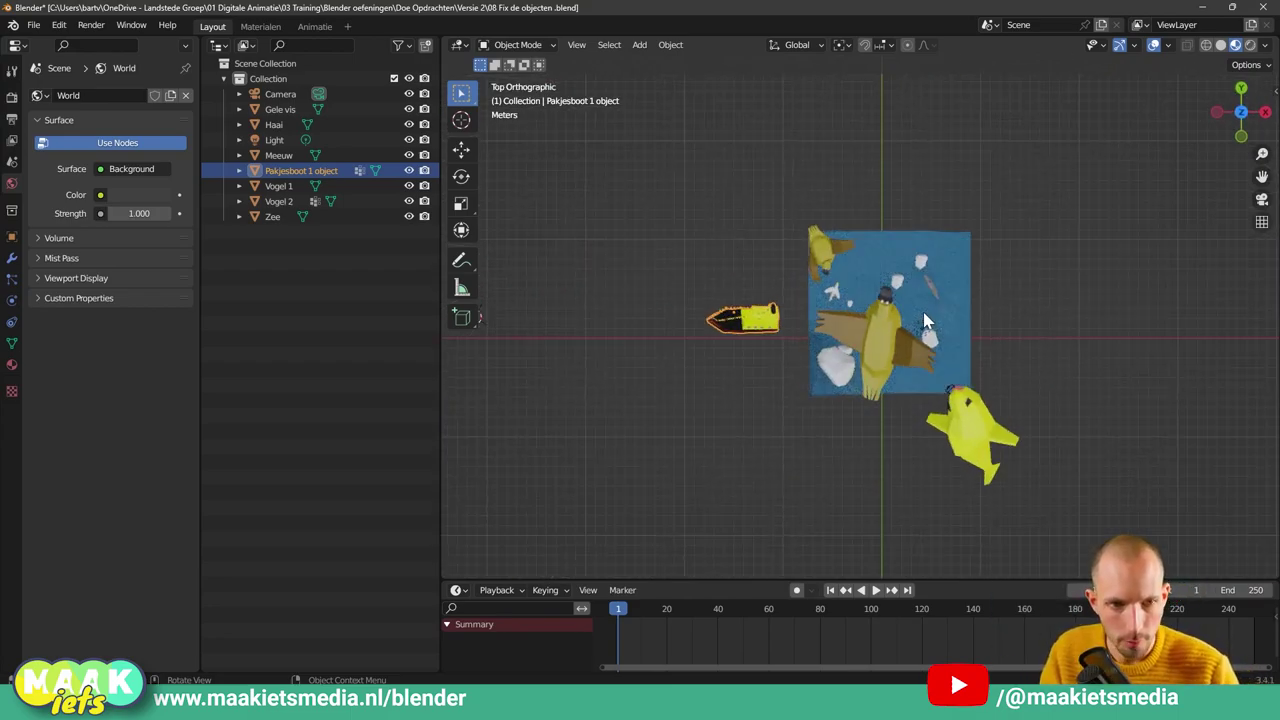
pyautogui.scroll(2, 921, 318)
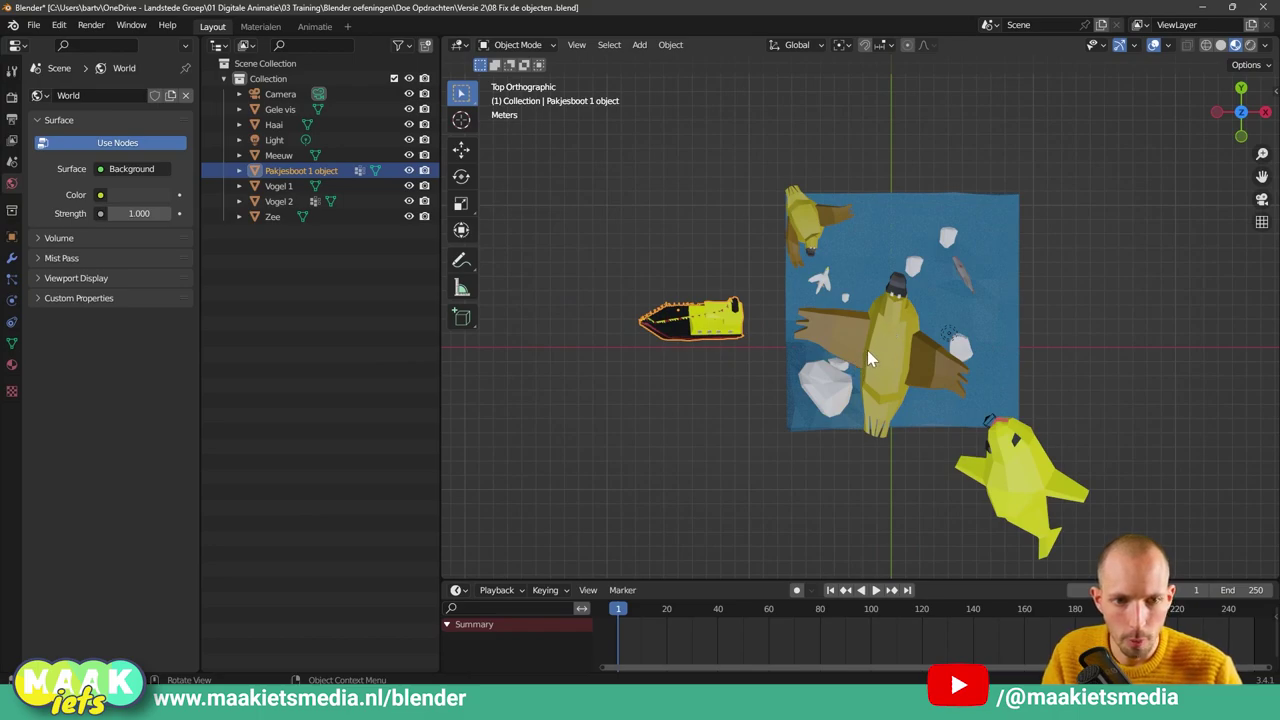
pyautogui.press('g')
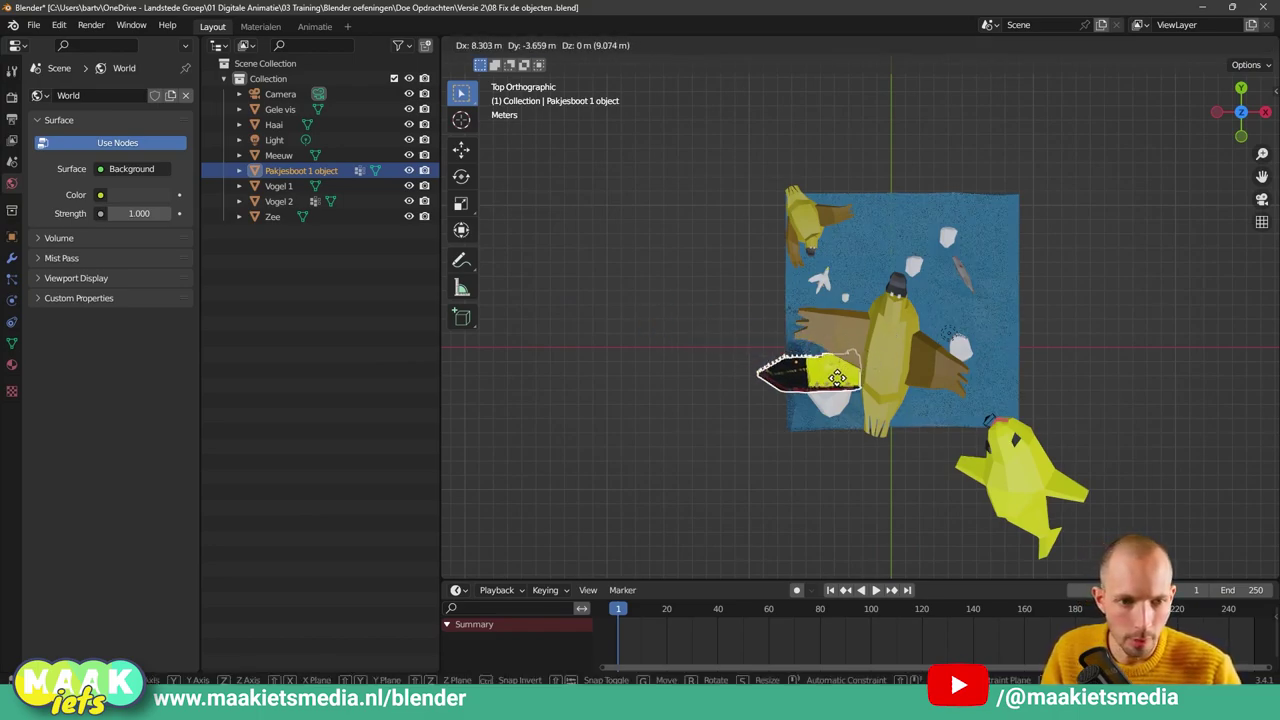
pyautogui.click(893, 373)
pyautogui.moveTo(893, 373); pyautogui.dragTo(914, 336)
pyautogui.moveTo(1004, 458); pyautogui.dragTo(1034, 343)
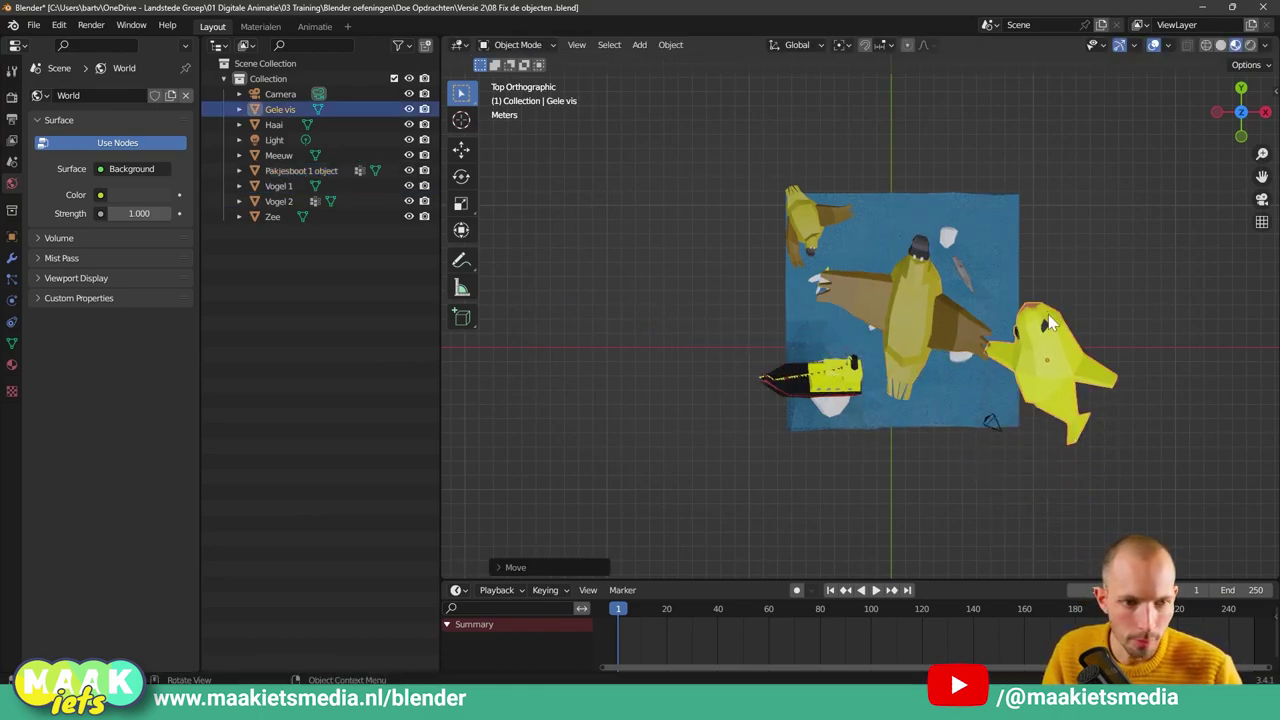
# Shrink Vogel 1, then shrink the yellow fish and place it near the boat
pyautogui.click(937, 340)
pyautogui.press('s')
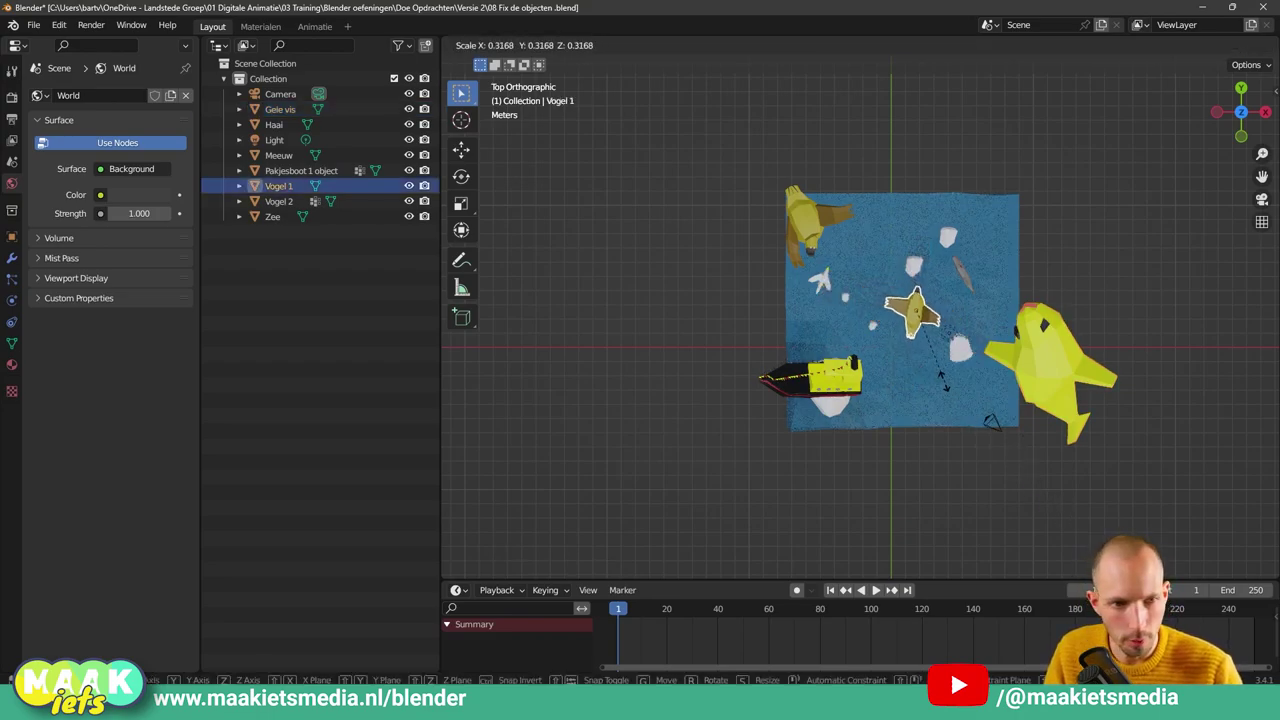
pyautogui.click(975, 395)
pyautogui.click(1050, 370)
pyautogui.press('s')
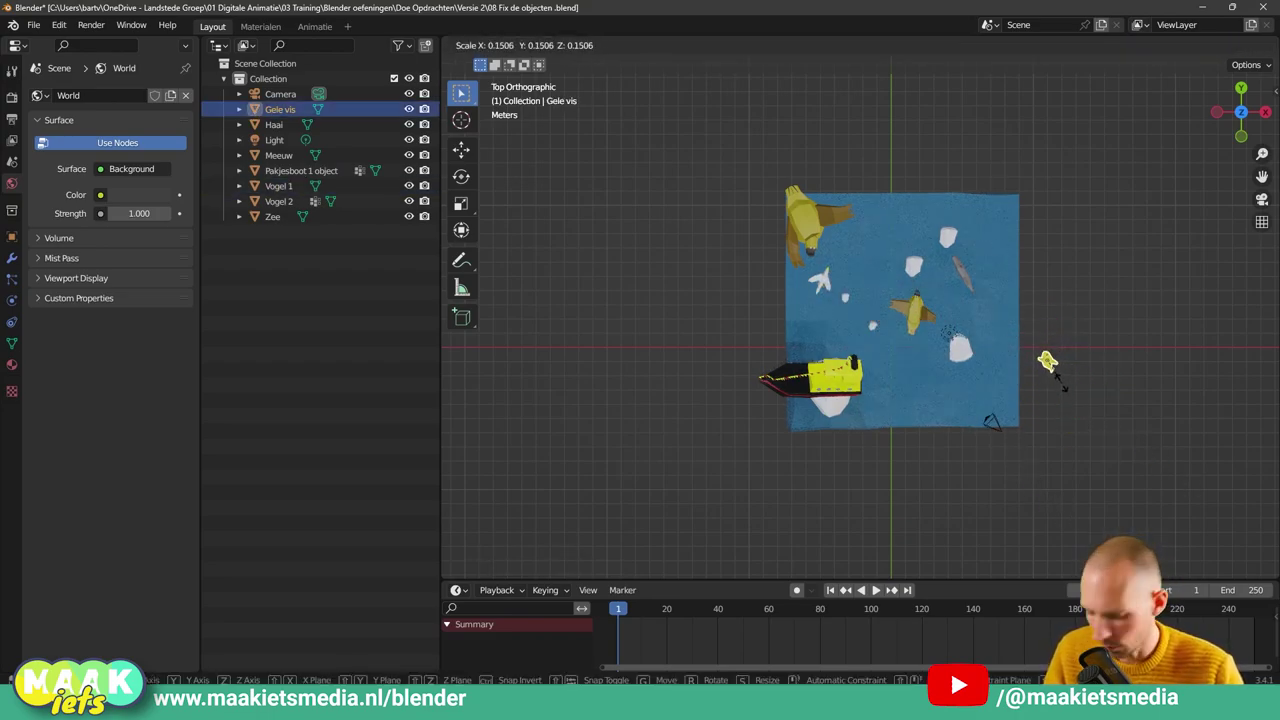
pyautogui.click(1058, 380)
pyautogui.press('g')
pyautogui.click(858, 418)
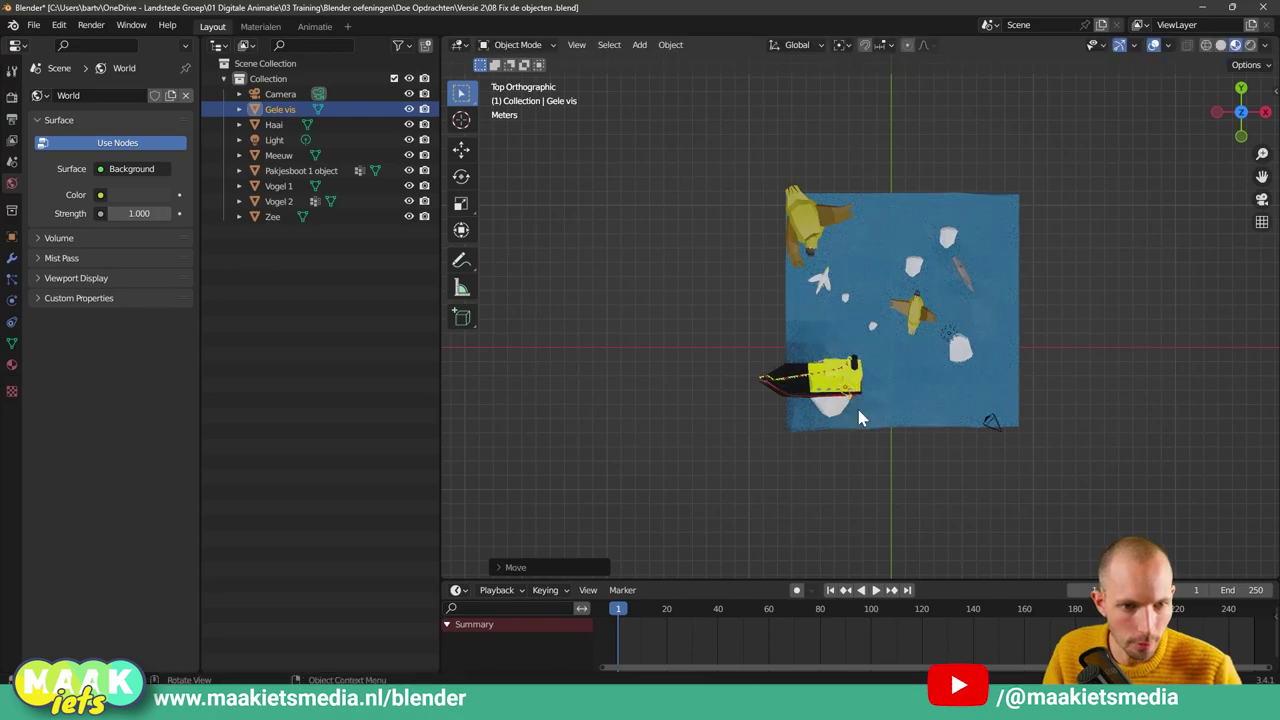
# Move, rotate and shrink Vogel 2, placing it next to the other bird
pyautogui.click(810, 223)
pyautogui.press('g')
pyautogui.click(986, 378)
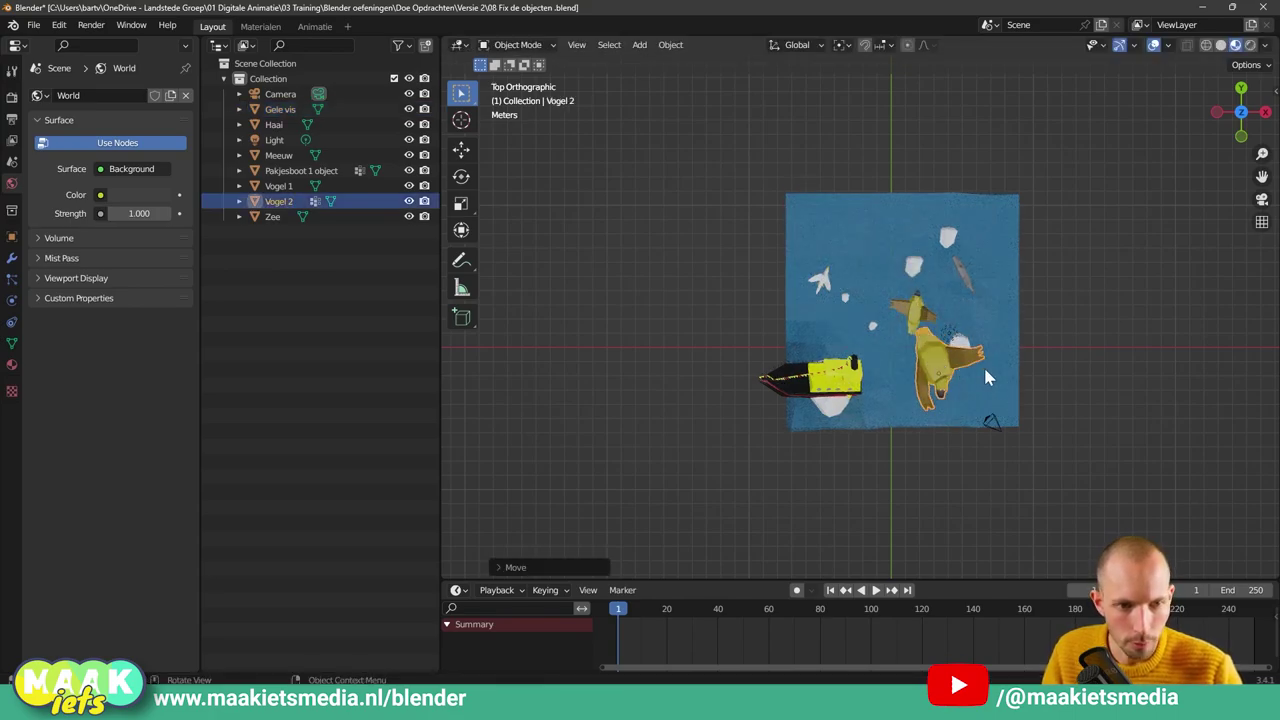
pyautogui.press('r')
pyautogui.click(1080, 520)
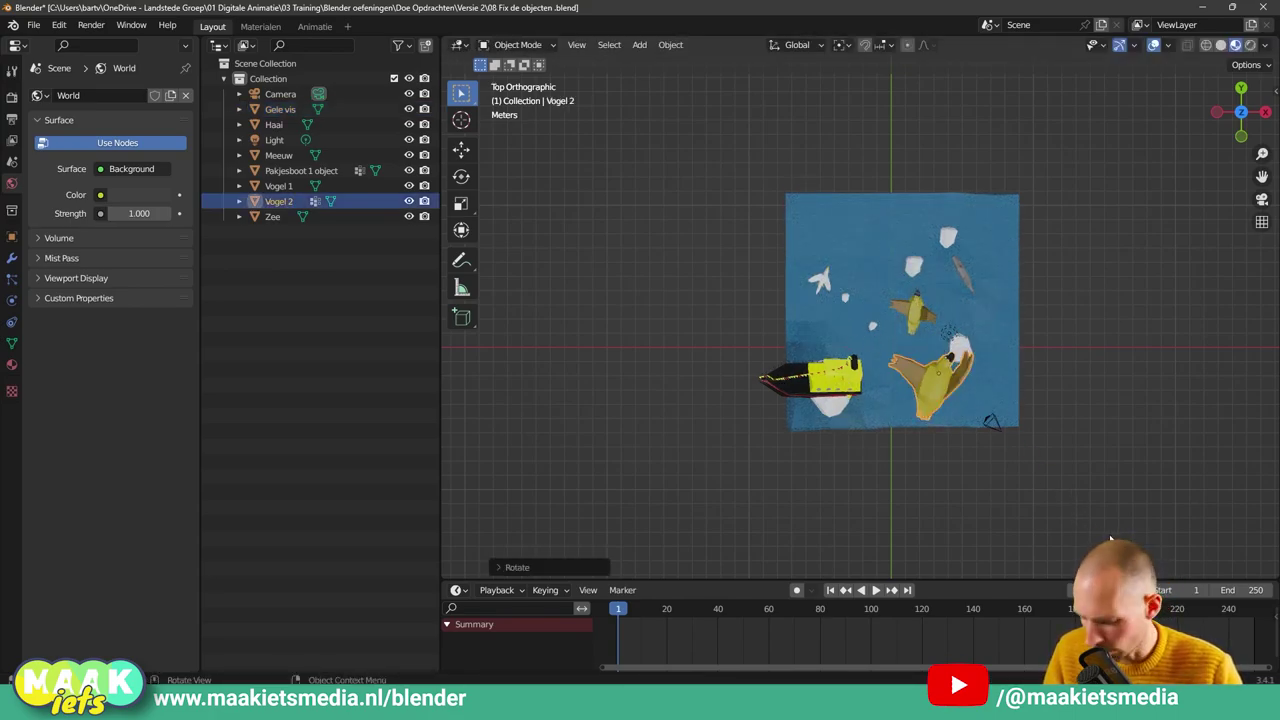
pyautogui.press('s')
pyautogui.click(991, 428)
pyautogui.press('g')
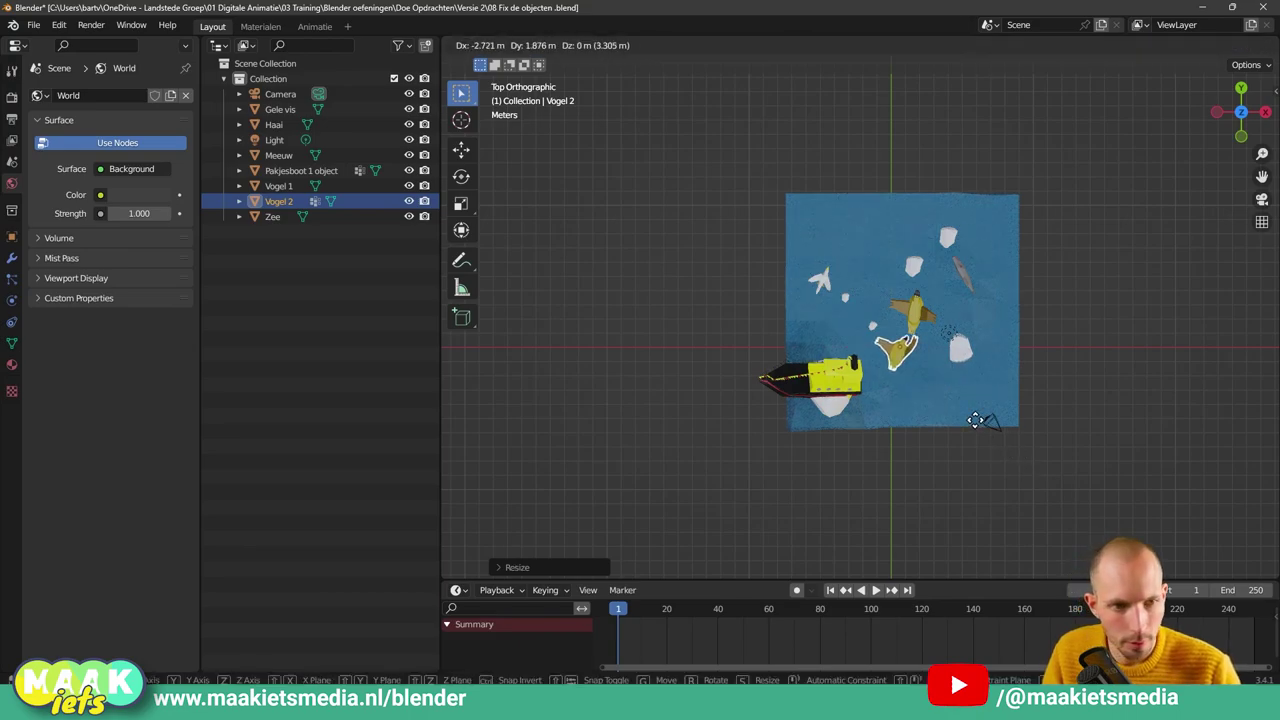
pyautogui.click(982, 298)
# Place and turn the shark at the sea's upper left and the gull at its upper right
pyautogui.click(961, 276)
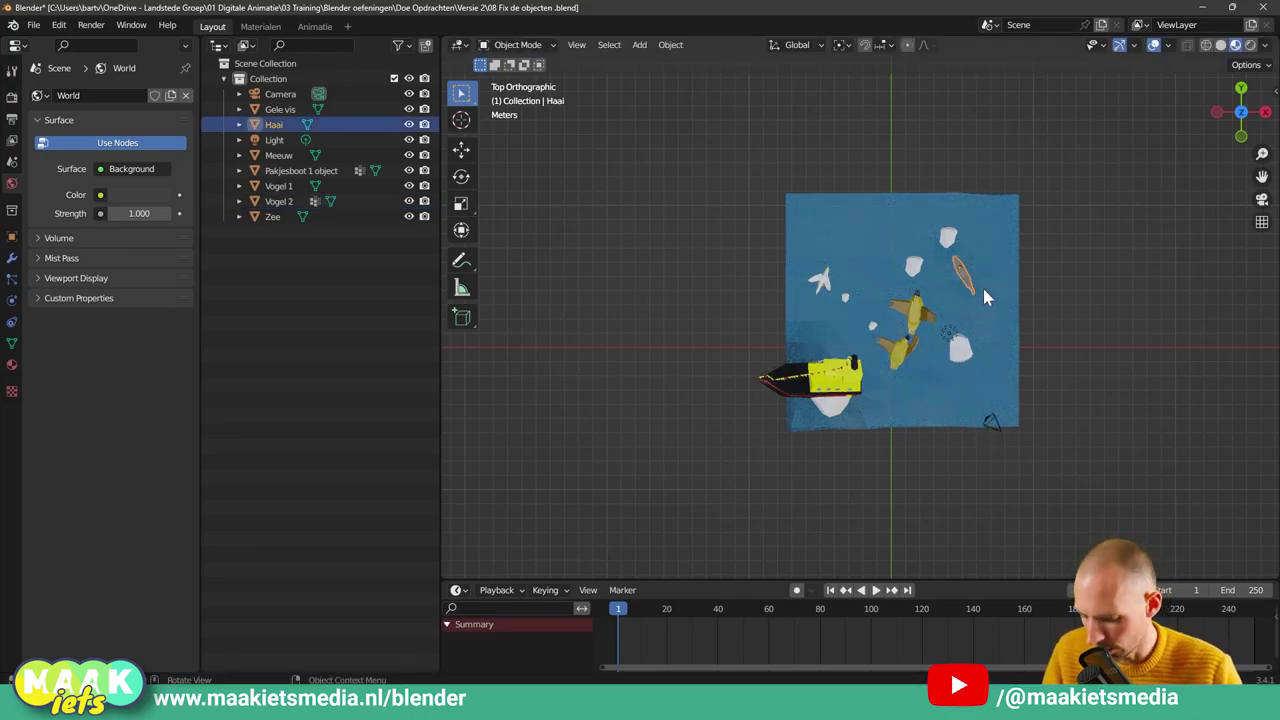
pyautogui.press('g')
pyautogui.click(859, 252)
pyautogui.press('r')
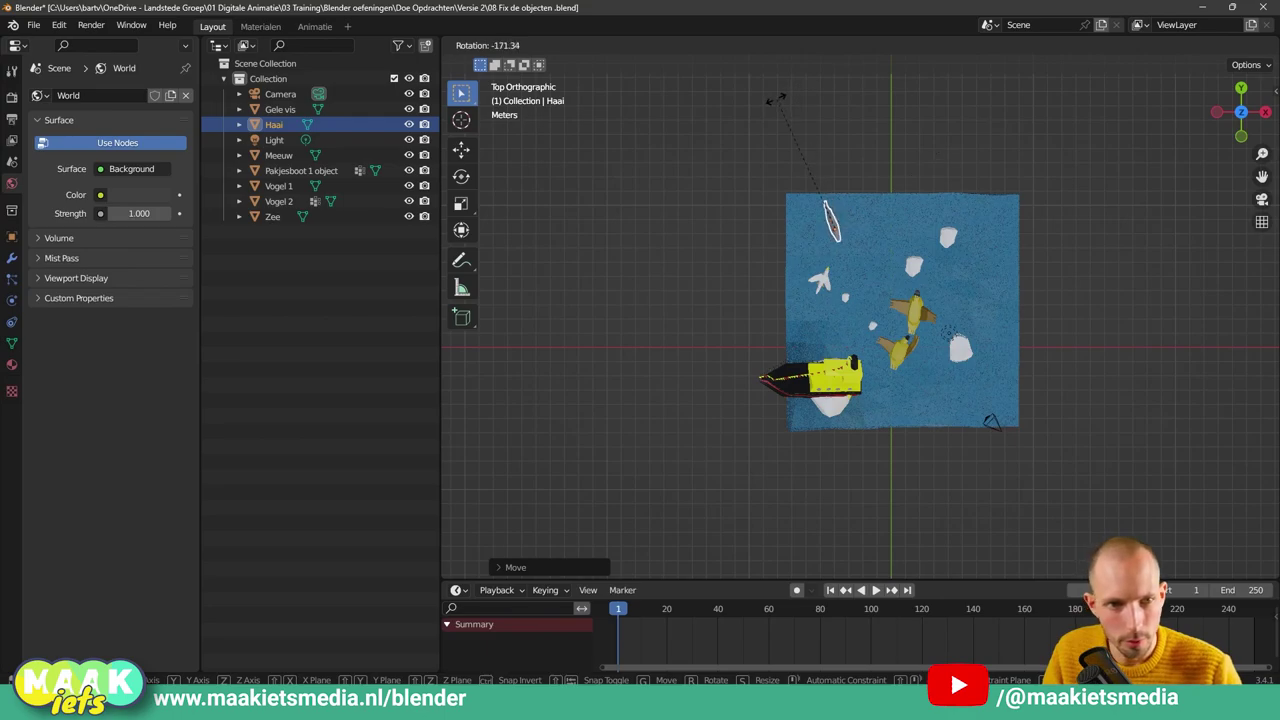
pyautogui.click(775, 99)
pyautogui.click(820, 283)
pyautogui.press('g')
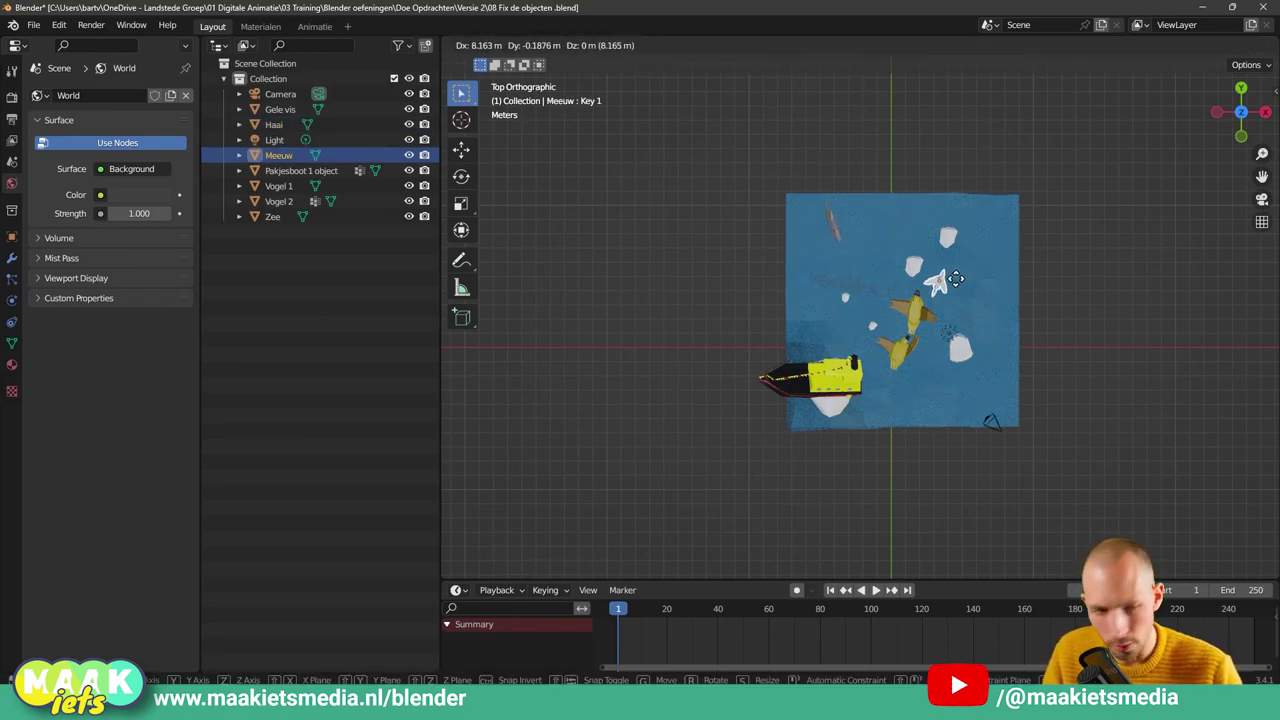
pyautogui.click(990, 272)
pyautogui.press('r')
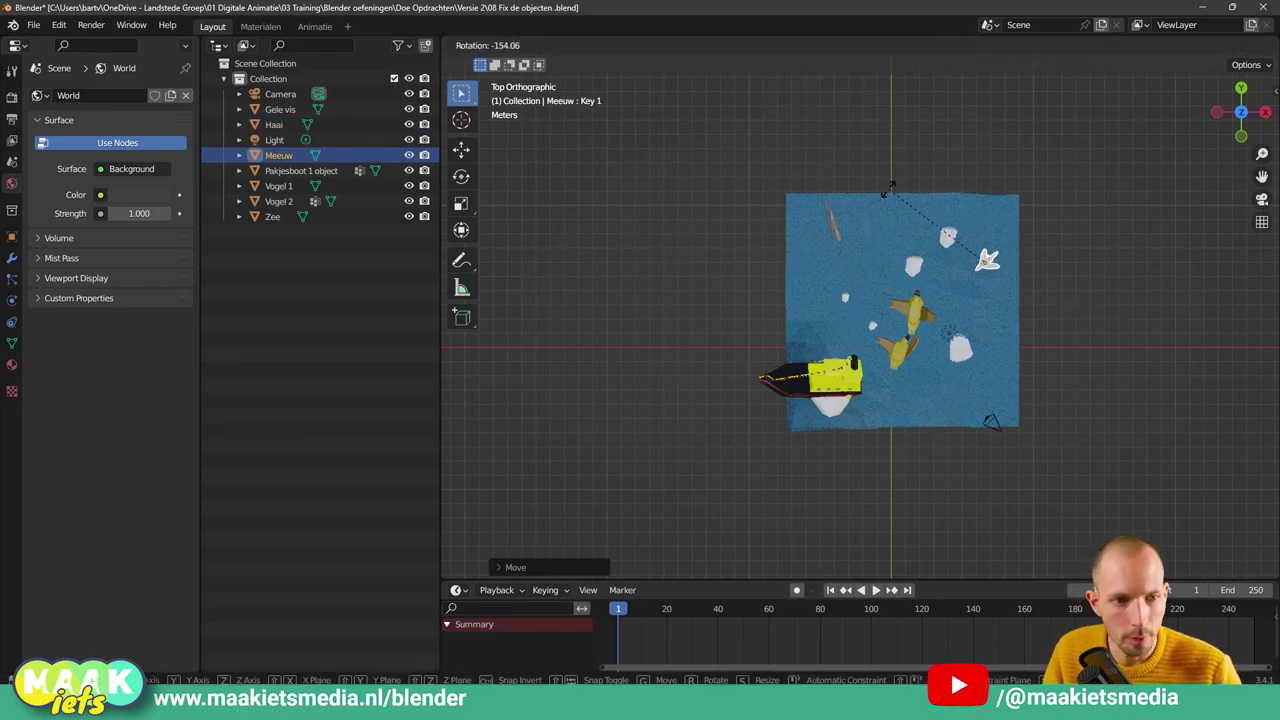
pyautogui.click(884, 193)
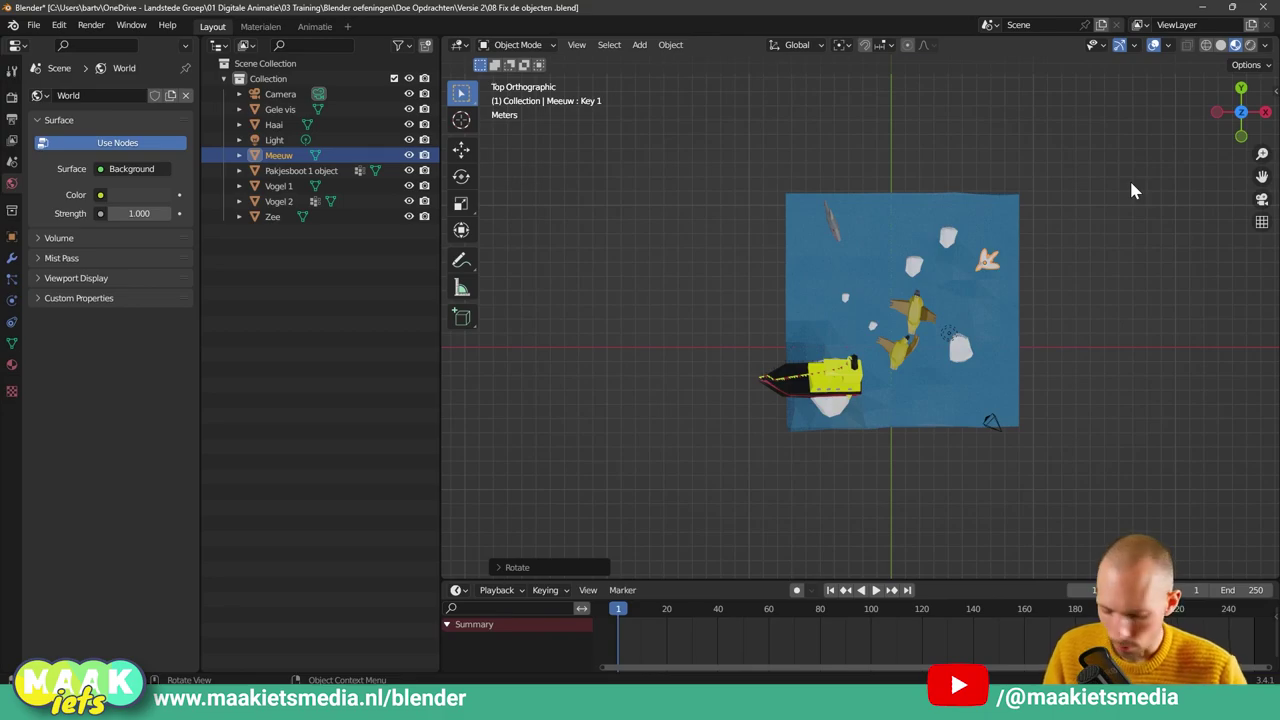
pyautogui.press('KP_1')
# Lower Vogel 1 beside the other bird and move the gull higher up
pyautogui.click(898, 354)
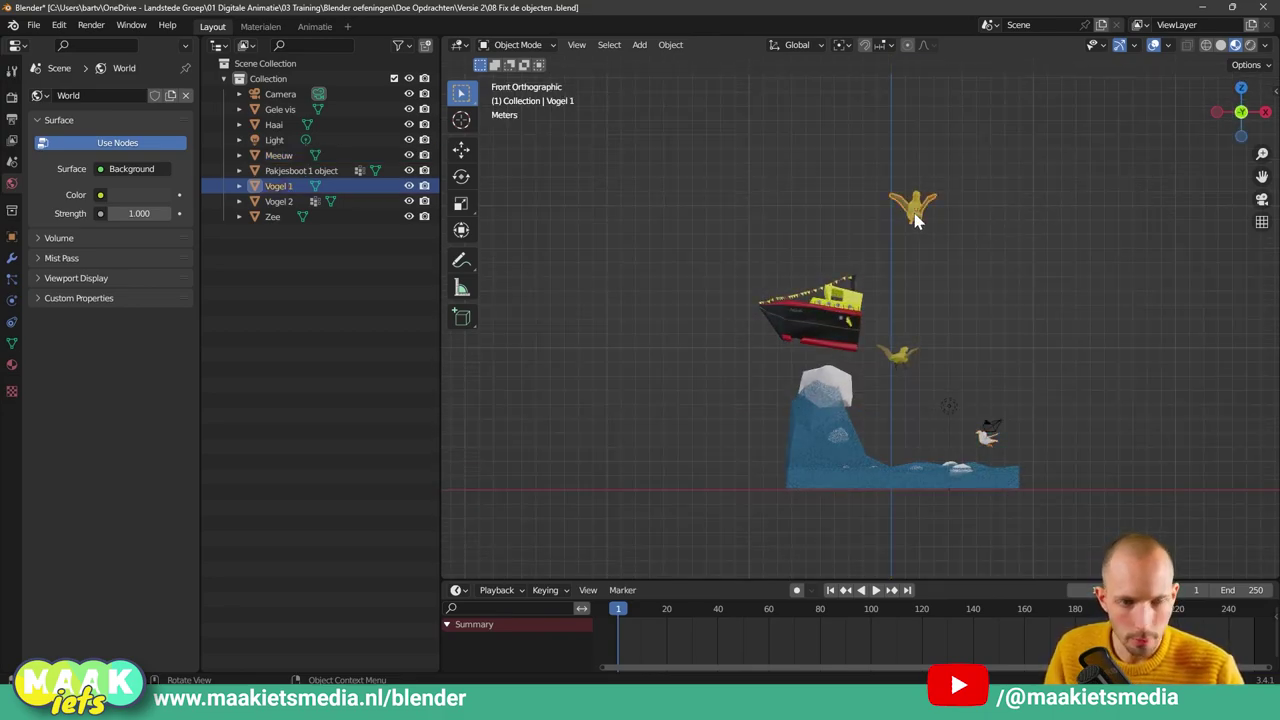
pyautogui.press('g')
pyautogui.click(929, 362)
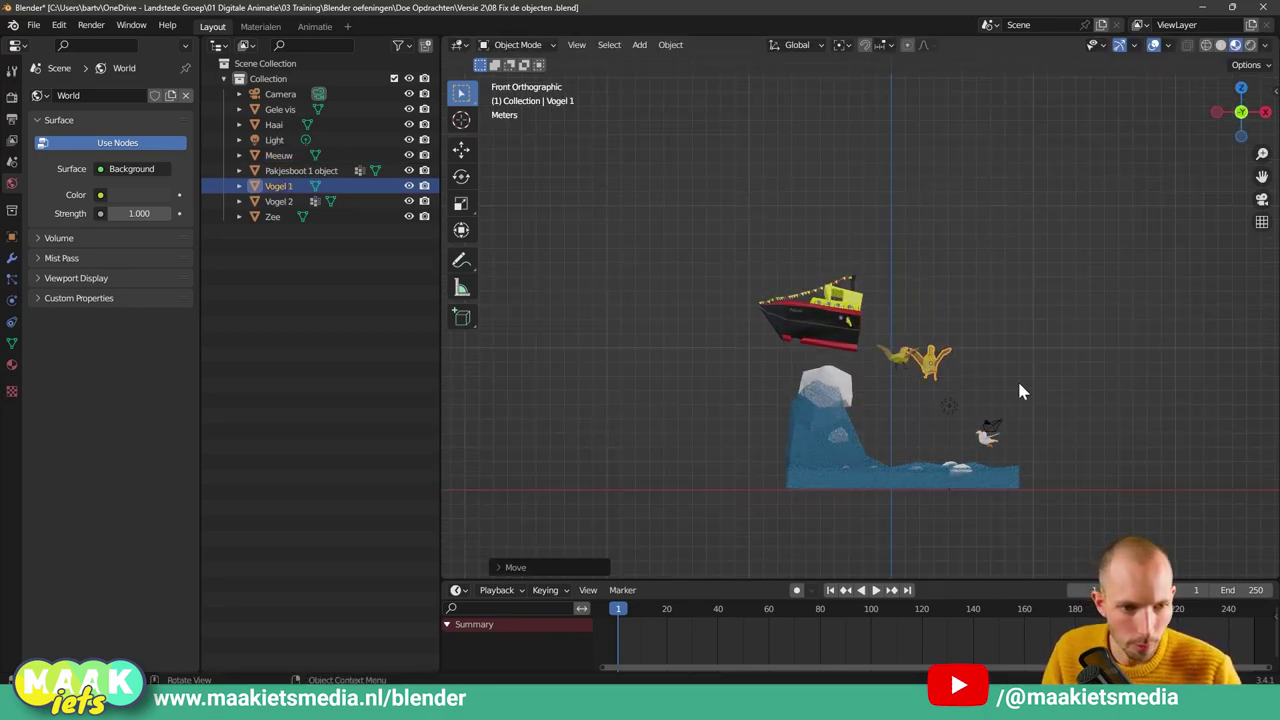
pyautogui.scroll(3, 1017, 378)
pyautogui.click(1085, 515)
pyautogui.press('g')
pyautogui.click(1066, 302)
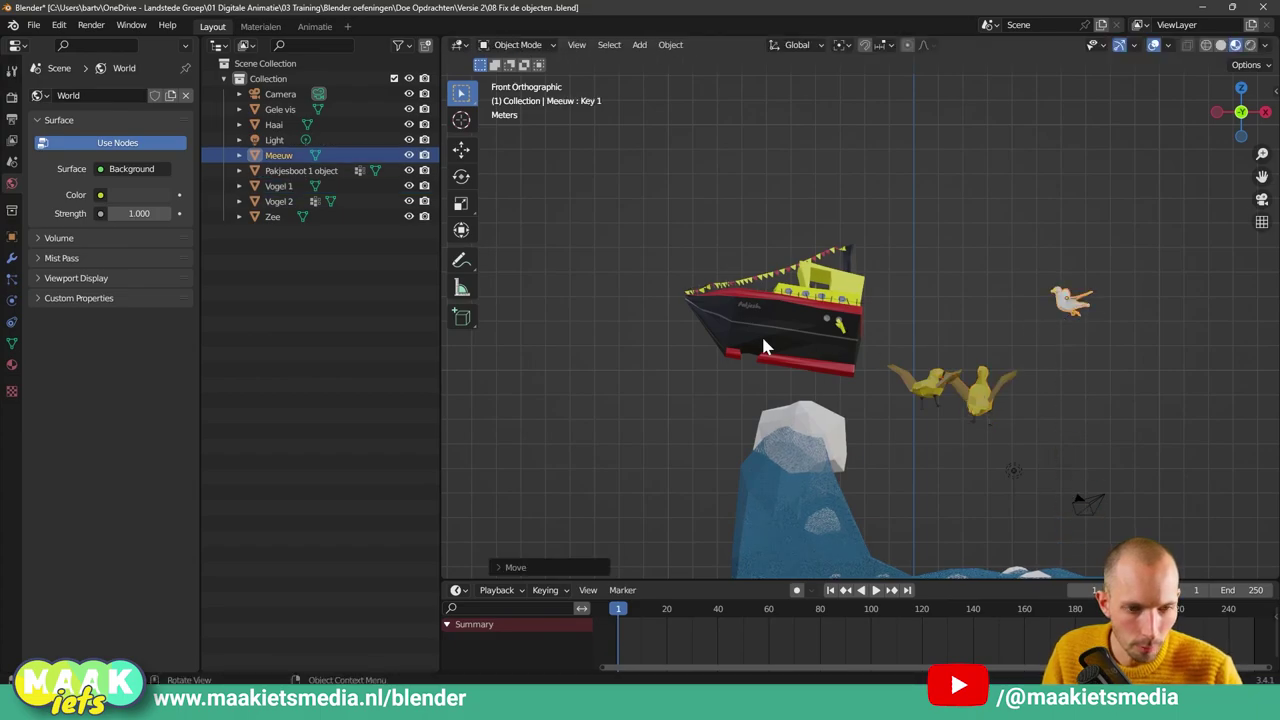
# Set the boat down onto the wave crest and place the fish inside the wave
pyautogui.click(770, 340)
pyautogui.press('g')
pyautogui.click(788, 437)
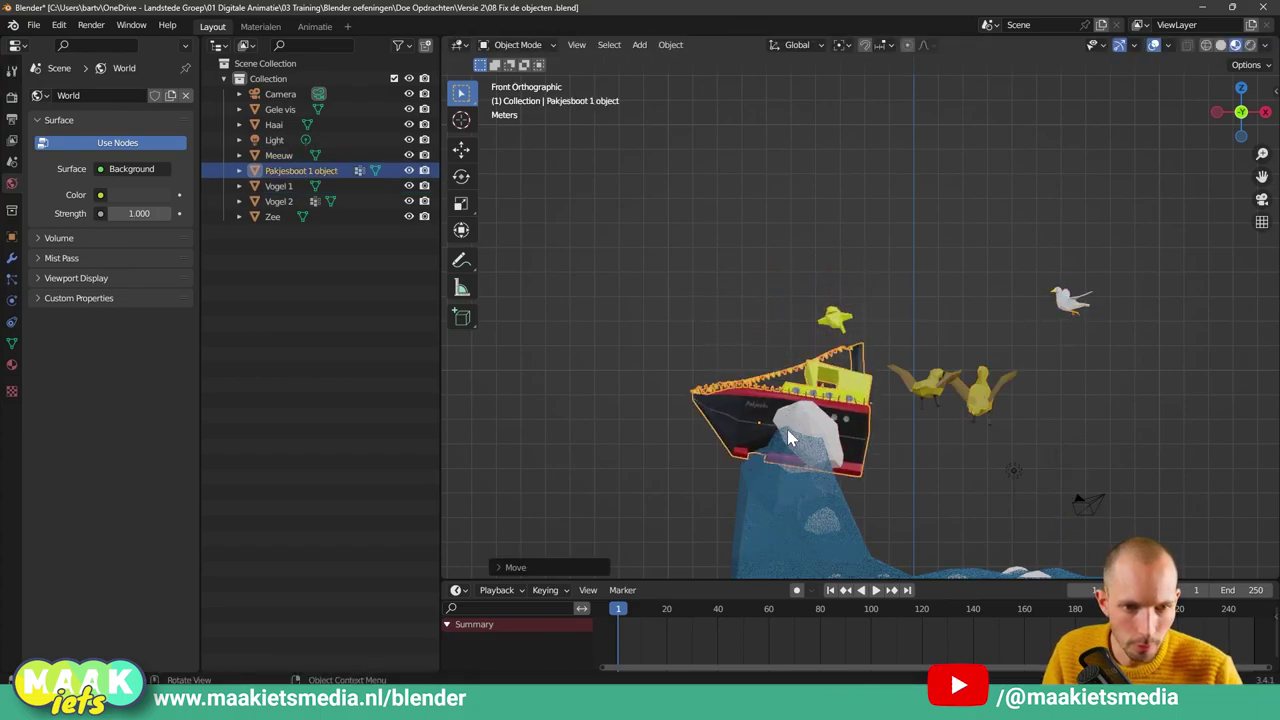
pyautogui.click(836, 320)
pyautogui.press('g')
pyautogui.click(1008, 500)
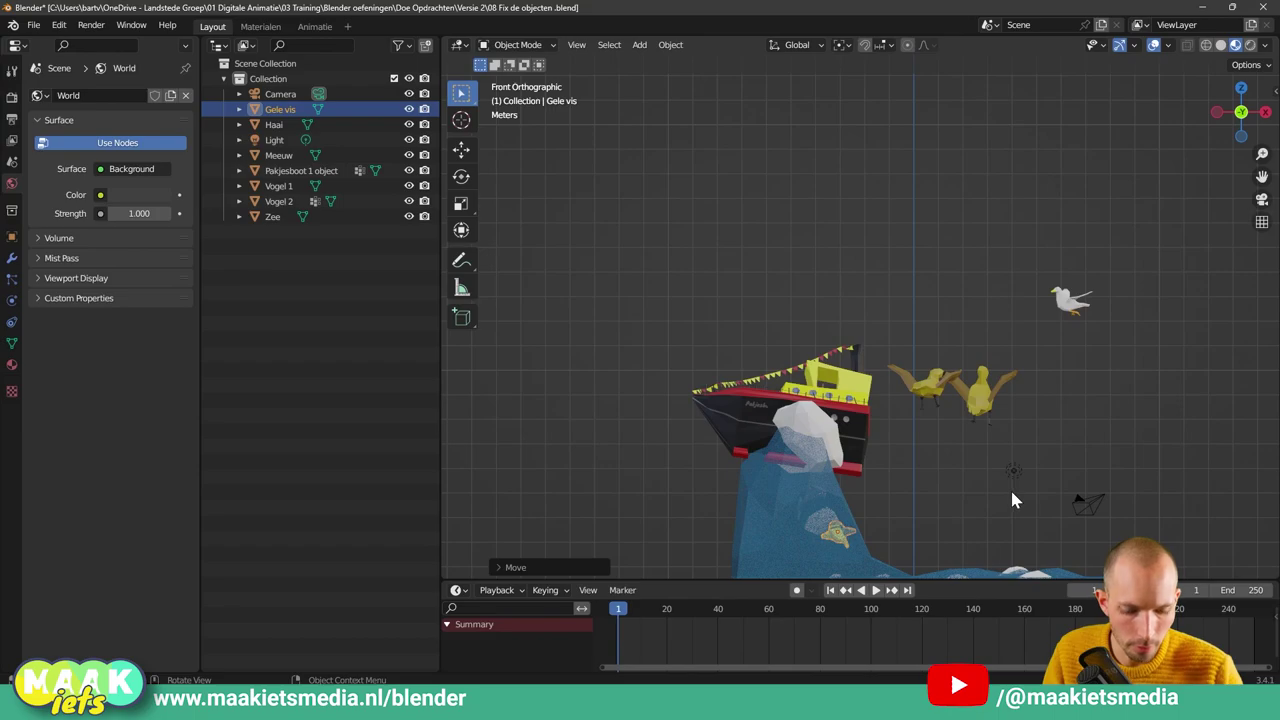
# From the right side view, nudge the fish slightly up and right
pyautogui.press('KP_3')
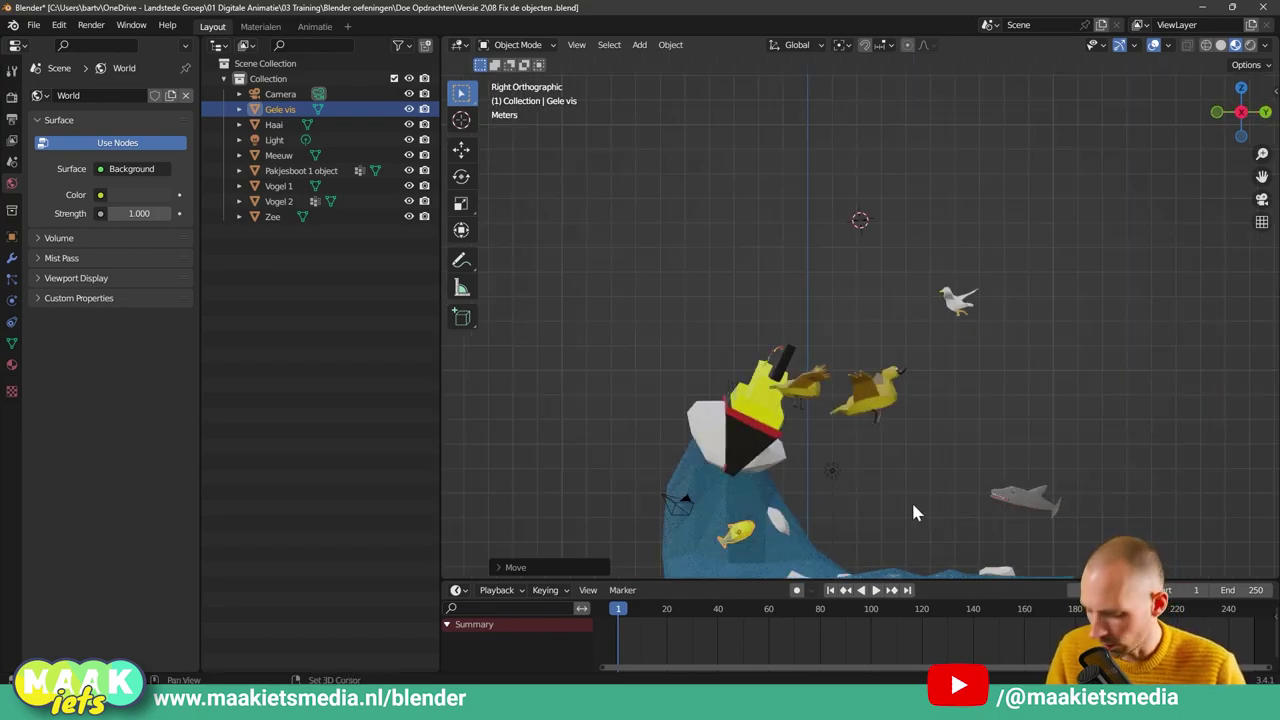
pyautogui.keyDown('shift'); pyautogui.moveTo(913, 506); pyautogui.dragTo(897, 331, button='middle'); pyautogui.keyUp('shift')
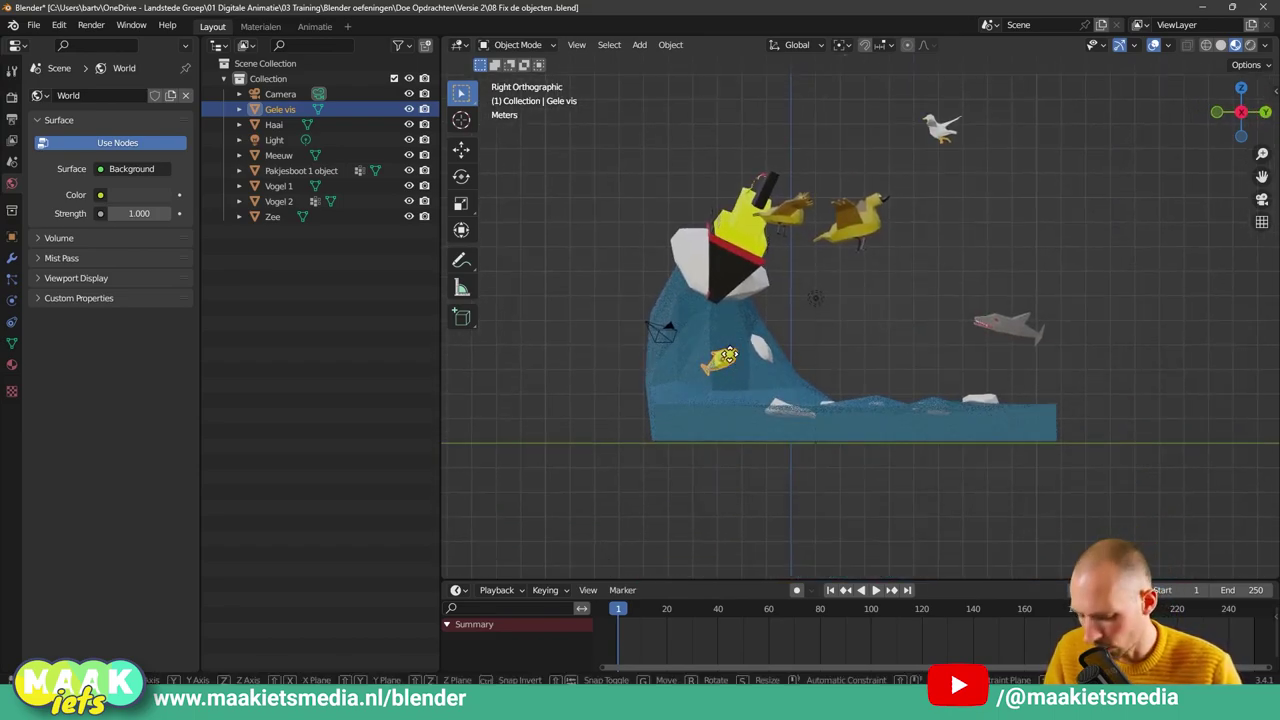
pyautogui.press('g')
pyautogui.click(755, 350)
# Drop the shark onto the water, nudge Vogel 1 up, and shift and enlarge the seagull slightly
pyautogui.moveTo(1010, 330); pyautogui.dragTo(1015, 408)
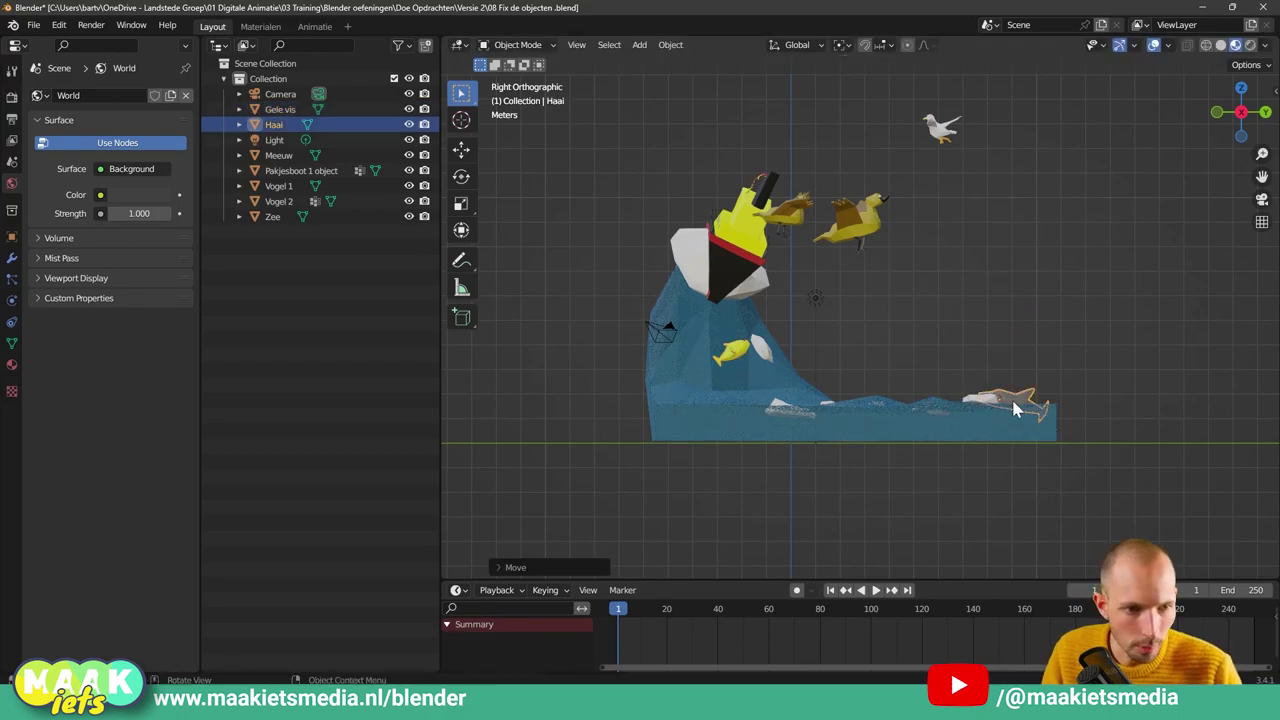
pyautogui.moveTo(860, 230); pyautogui.dragTo(858, 223)
pyautogui.moveTo(930, 133); pyautogui.dragTo(938, 142)
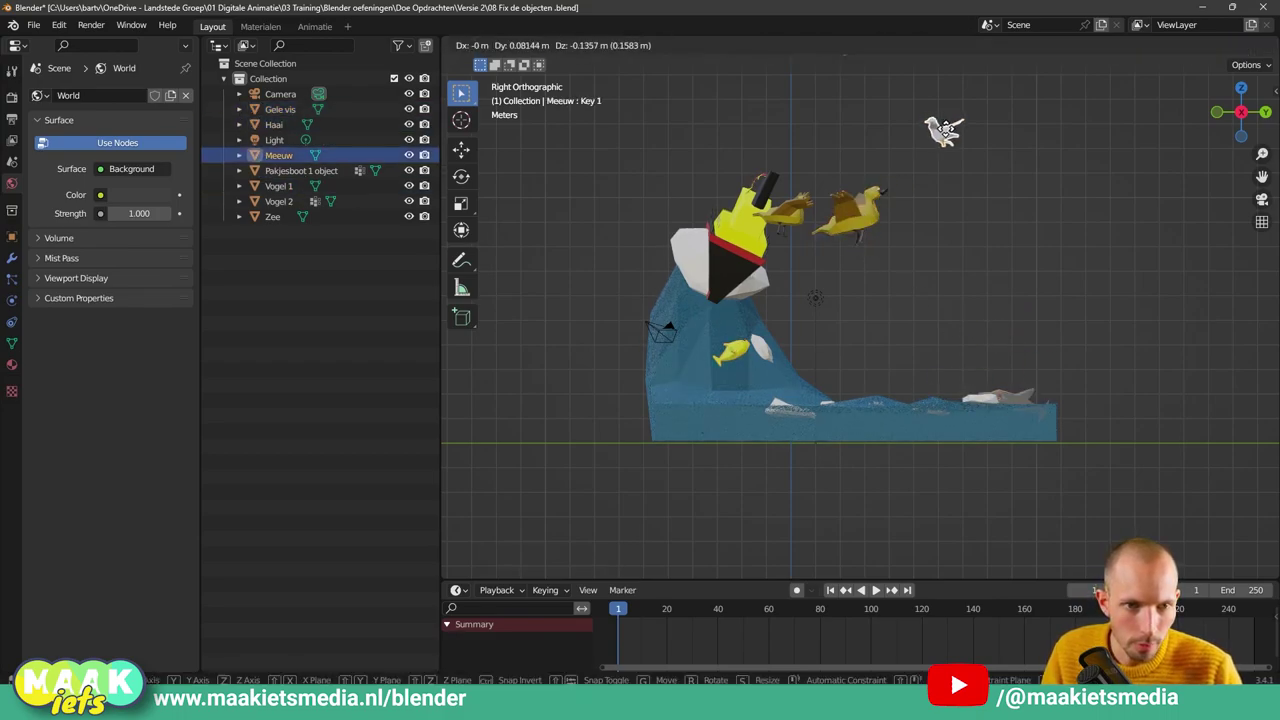
pyautogui.press('s')
pyautogui.click(970, 225)
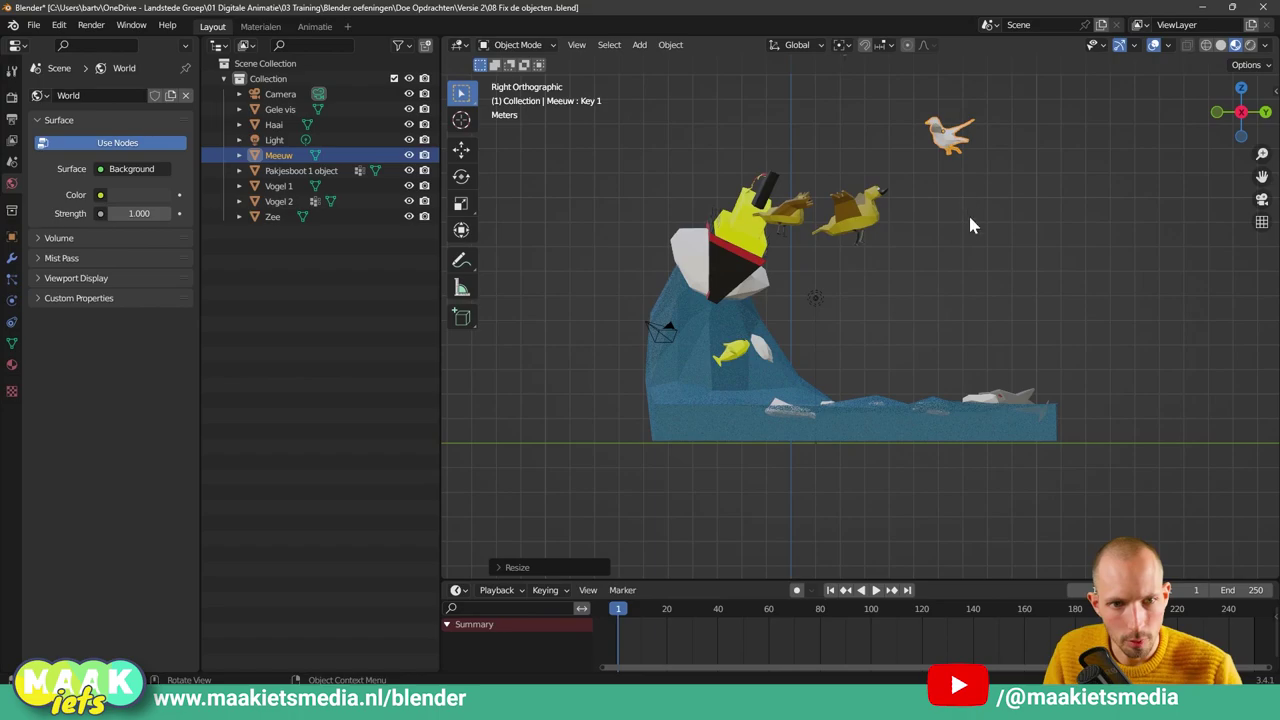
pyautogui.moveTo(836, 270); pyautogui.dragTo(943, 317, button='middle')
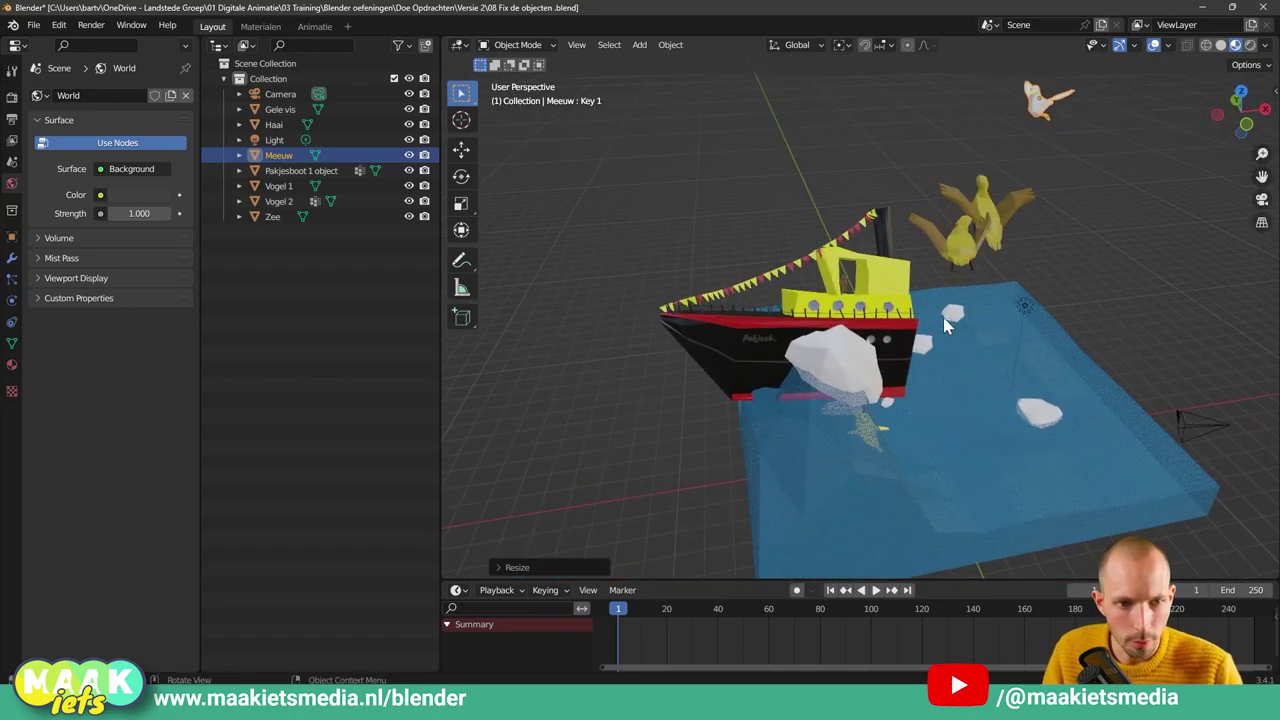
# Raise the boat and rotate it around Z to match the wave's slope
pyautogui.click(895, 310)
pyautogui.press('g')
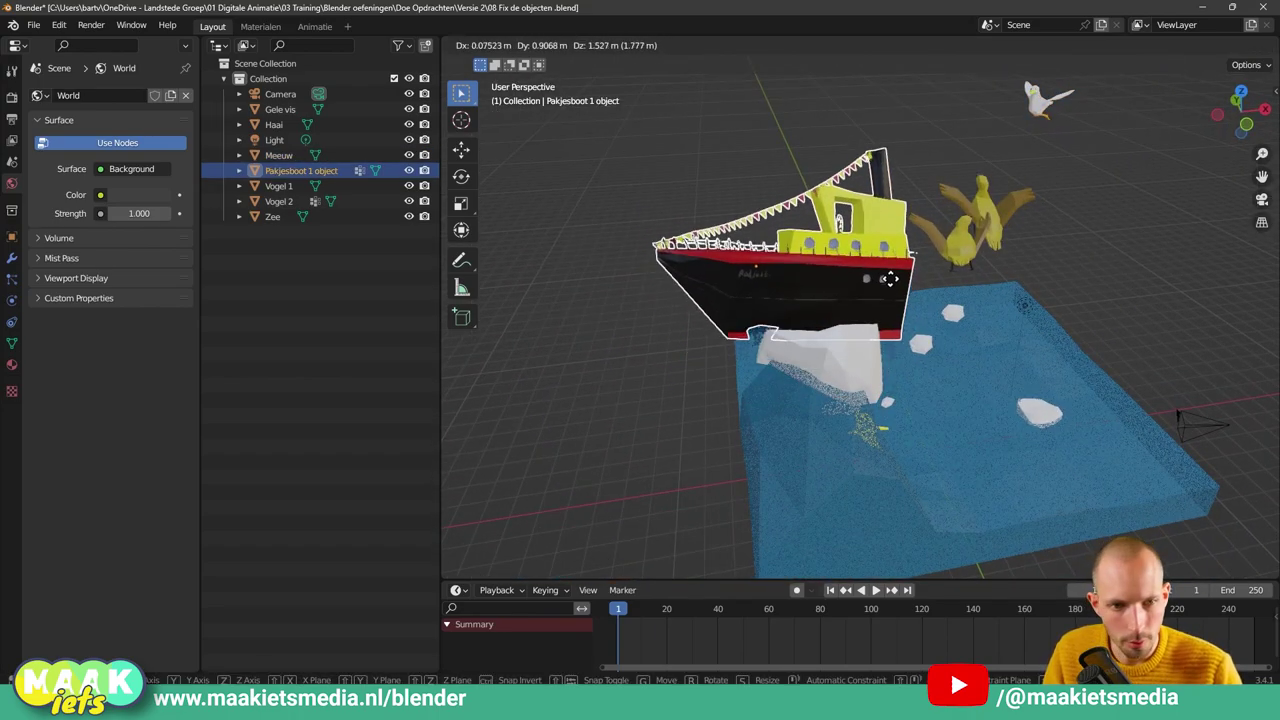
pyautogui.click(905, 316)
pyautogui.press('r')
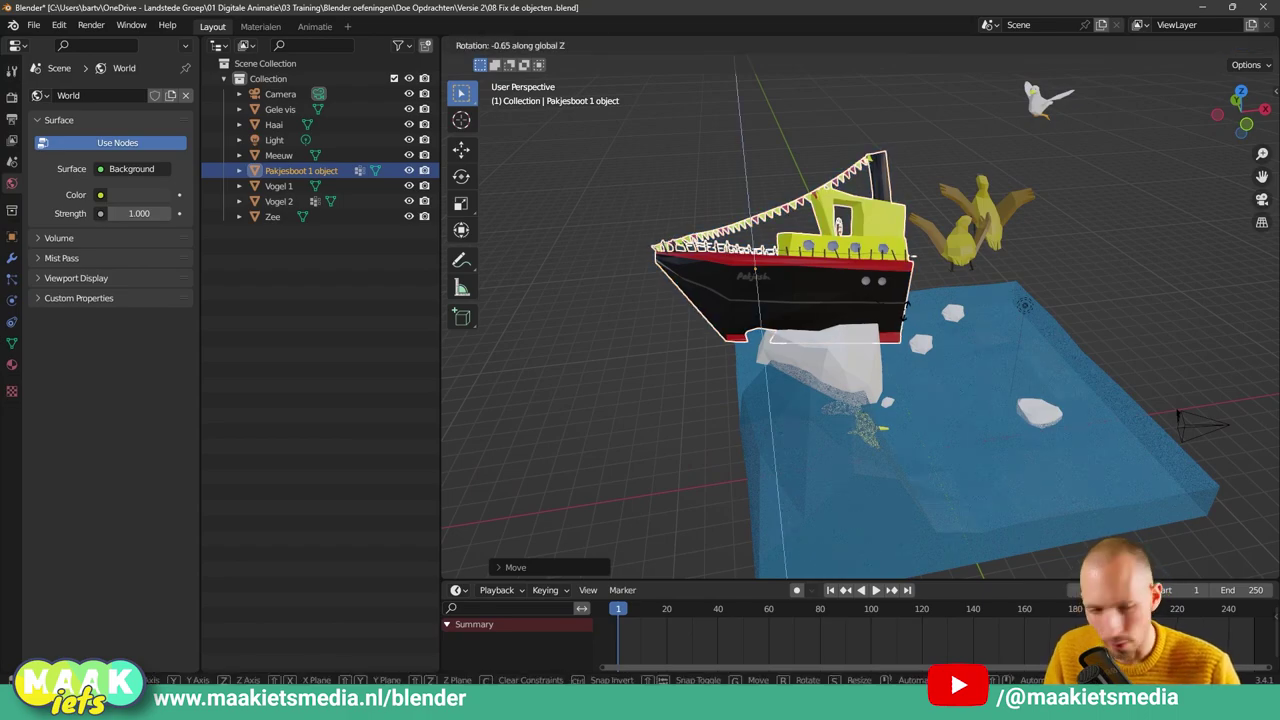
pyautogui.press('z')
pyautogui.click(627, 242)
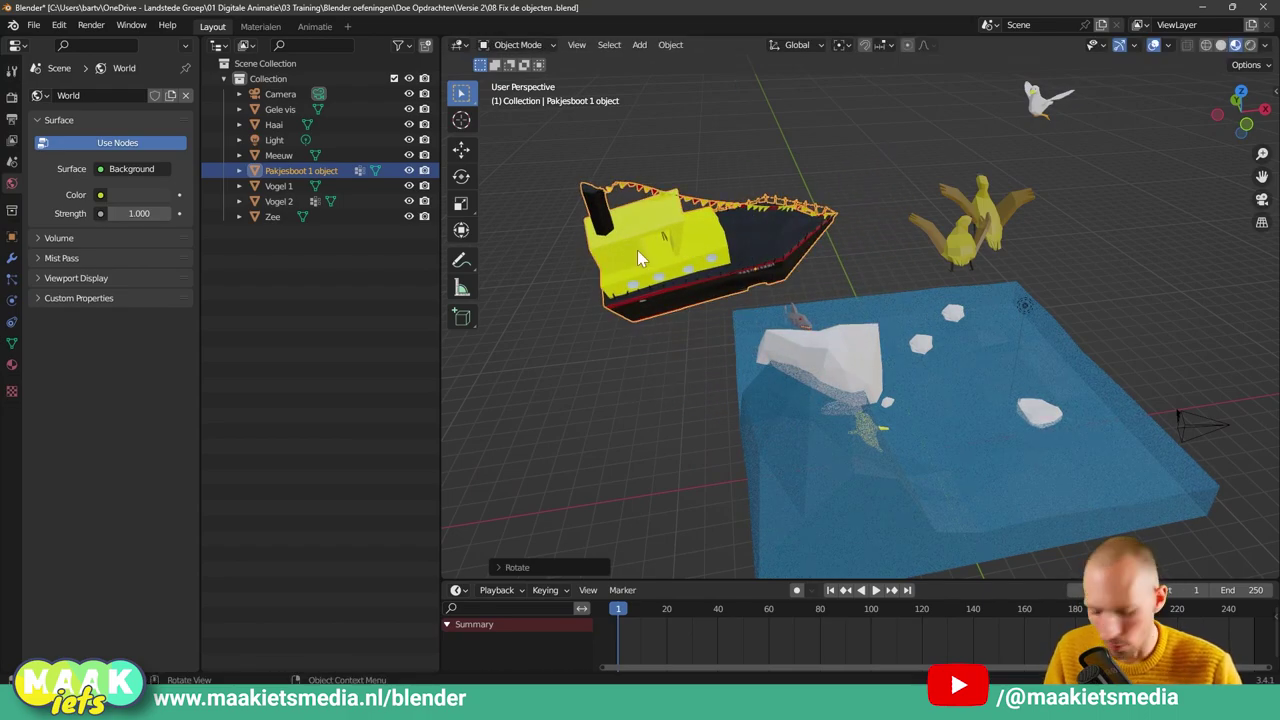
# Settle the boat into its final position on top of the wave crest
pyautogui.press('g')
pyautogui.click(855, 344)
pyautogui.moveTo(855, 344)
pyautogui.mouseDown(button='middle')
pyautogui.moveTo(790, 300)
pyautogui.moveTo(899, 331)
pyautogui.moveTo(793, 327)
pyautogui.moveTo(788, 309)
pyautogui.moveTo(849, 333)
pyautogui.mouseUp(button='middle')
pyautogui.press('g')
pyautogui.click(750, 273)
pyautogui.press('g')
pyautogui.click(913, 334)
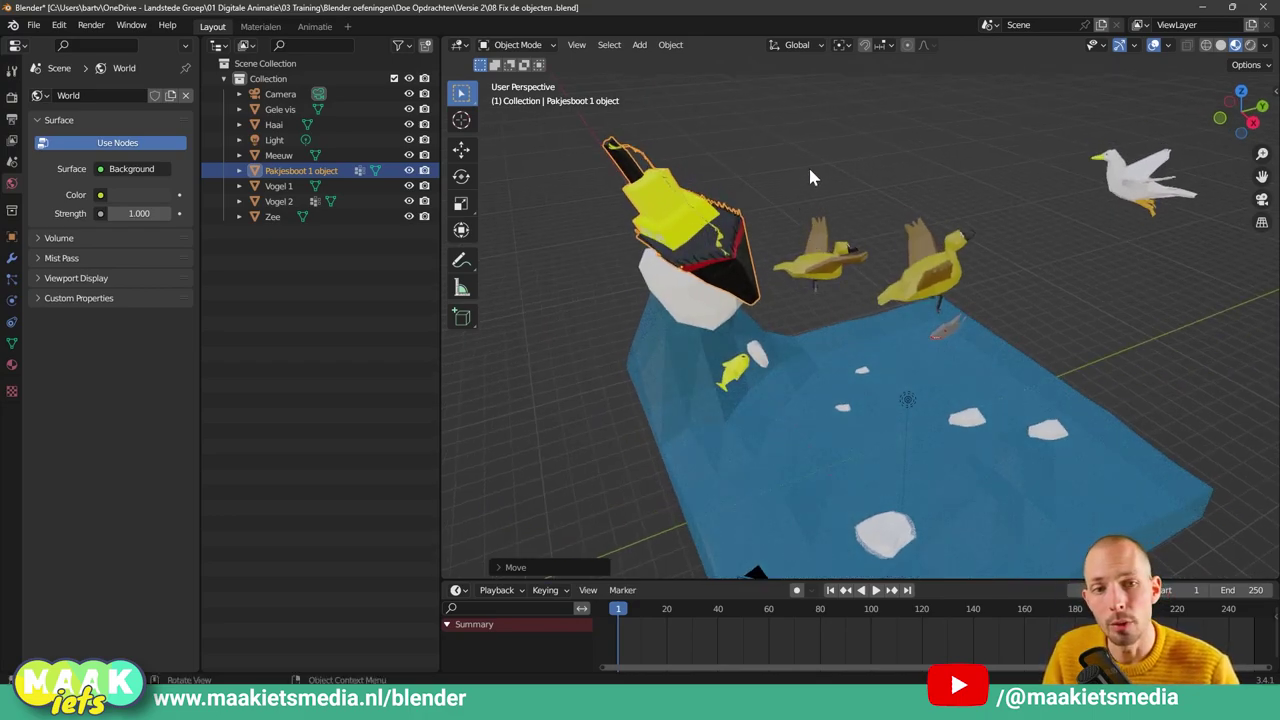
pyautogui.moveTo(810, 177)
pyautogui.mouseDown(button='middle')
pyautogui.moveTo(762, 173)
pyautogui.moveTo(586, 514)
pyautogui.moveTo(709, 206)
pyautogui.moveTo(790, 193)
pyautogui.mouseUp(button='middle')
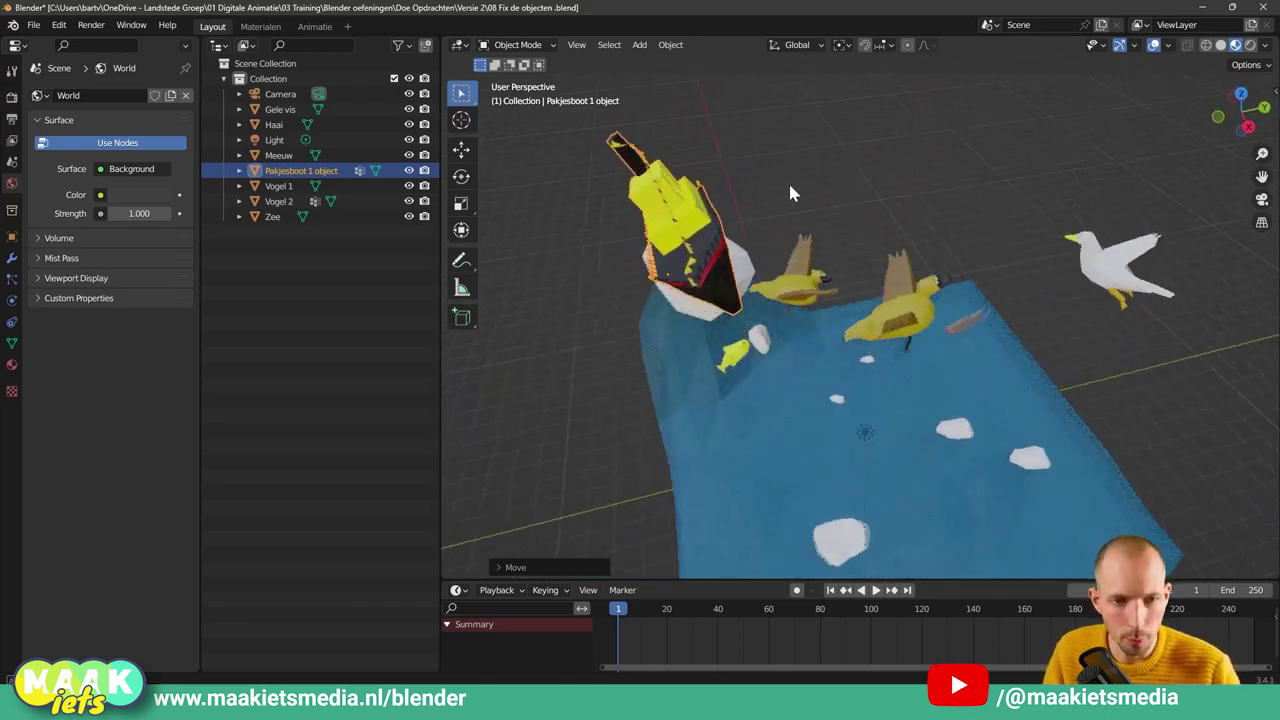
# Move the yellow bird Vogel 1 to a new spot
pyautogui.click(803, 277)
pyautogui.press('g')
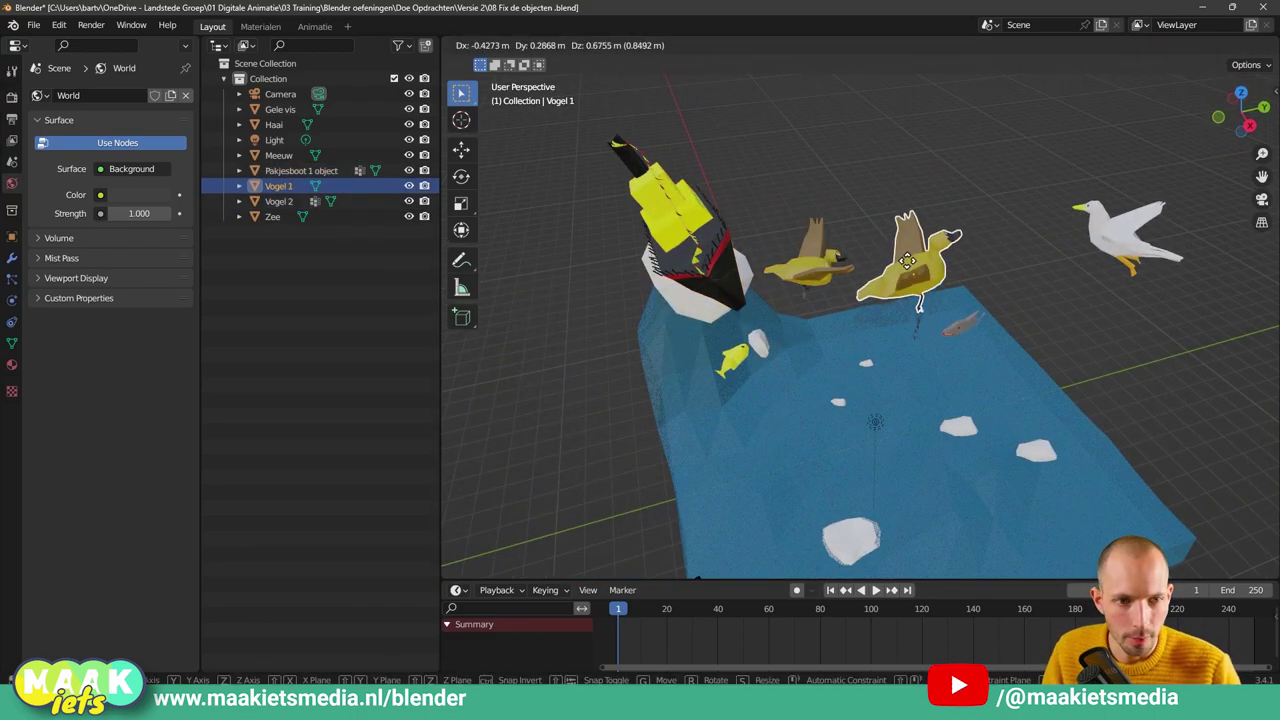
pyautogui.click(907, 260)
# Scale the shark Haai down and move it into the water
pyautogui.click(961, 323)
pyautogui.press('s')
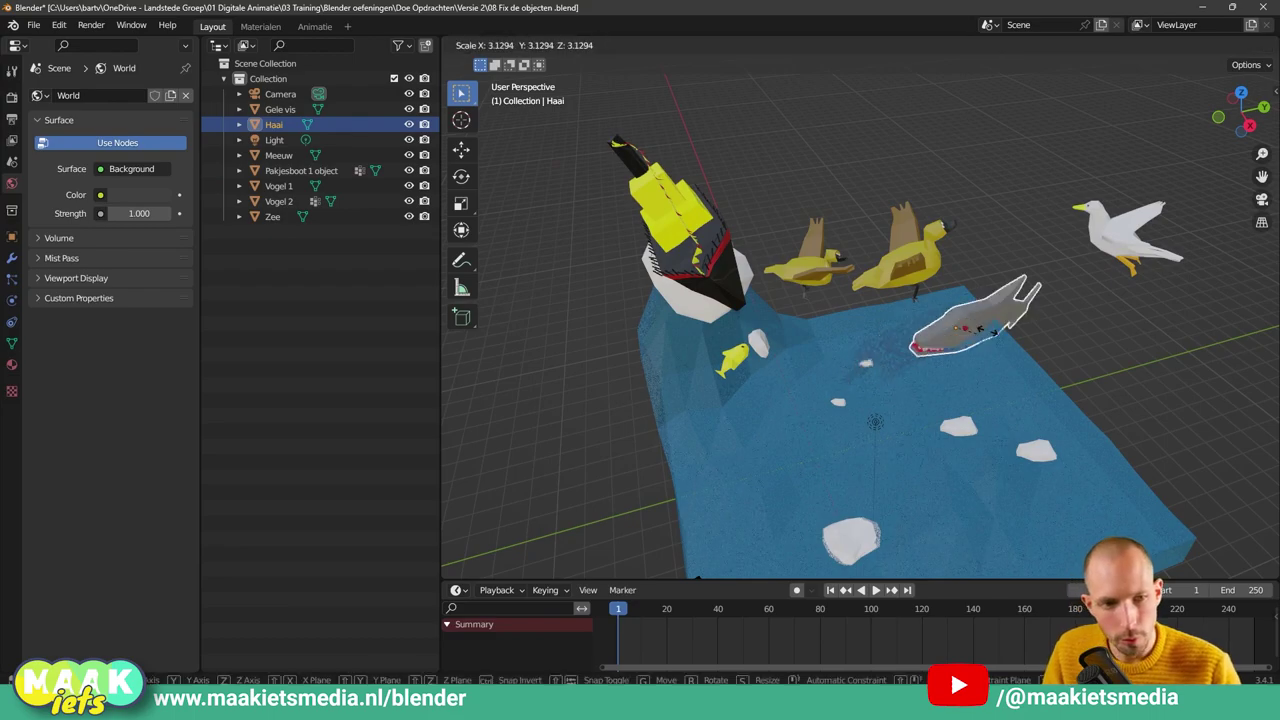
pyautogui.click(966, 336)
pyautogui.press('g')
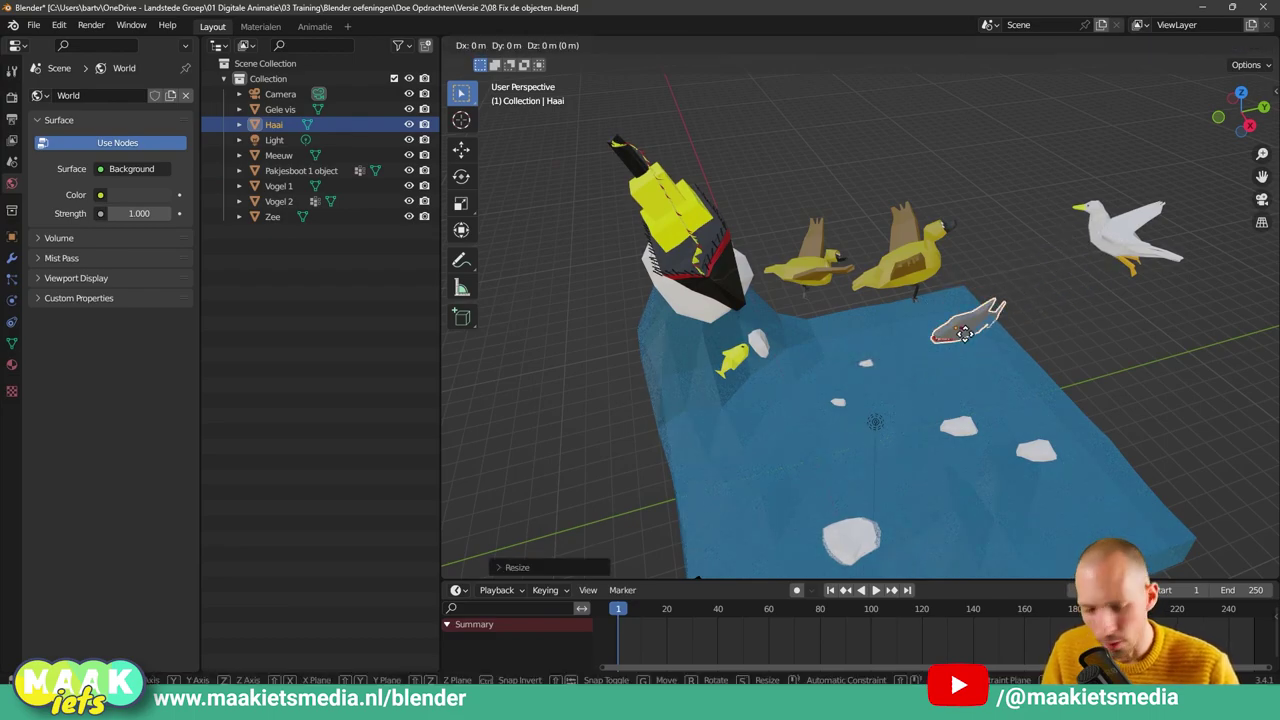
pyautogui.click(935, 338)
pyautogui.moveTo(935, 338); pyautogui.dragTo(930, 347, button='middle')
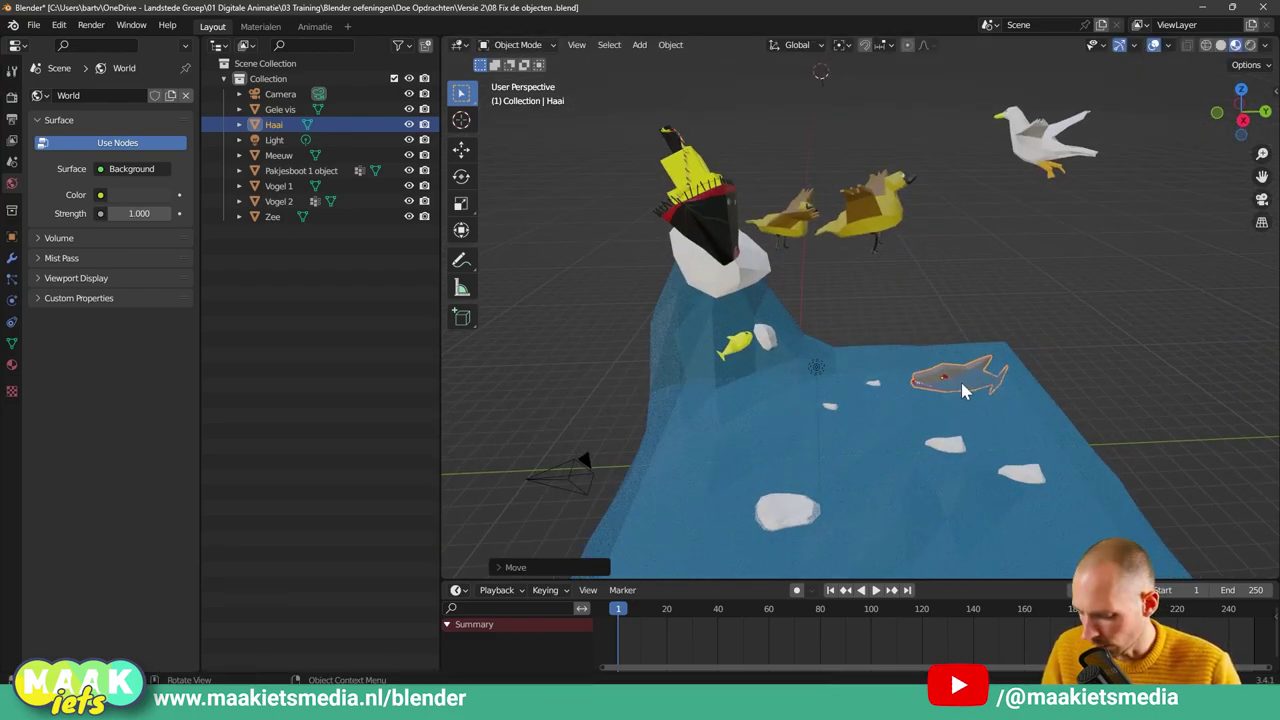
pyautogui.press('r')
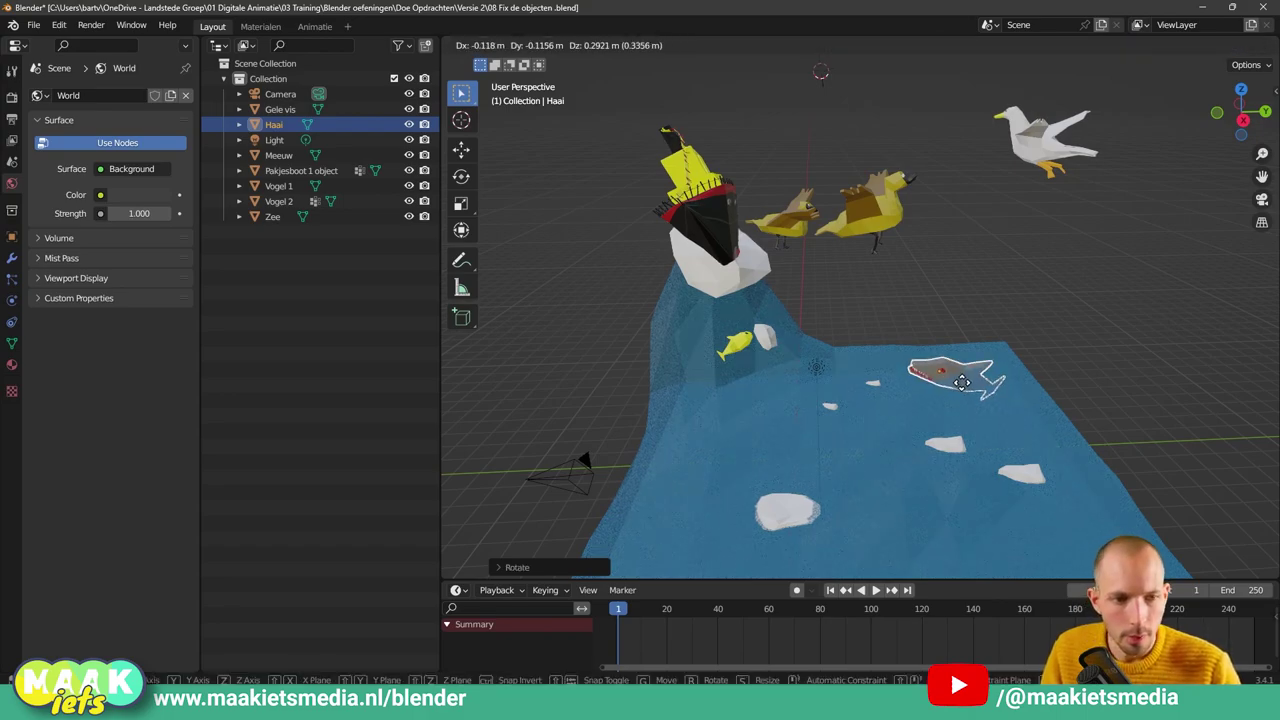
pyautogui.press('Escape')
# Select the yellow fish Gele vis, leaving its rotation unchanged, then select the seagull Meeuw
pyautogui.moveTo(942, 389)
pyautogui.mouseDown(button='middle')
pyautogui.moveTo(688, 382)
pyautogui.moveTo(755, 375)
pyautogui.moveTo(689, 386)
pyautogui.moveTo(834, 371)
pyautogui.moveTo(851, 240)
pyautogui.mouseUp(button='middle')
pyautogui.click(737, 374)
pyautogui.press('r')
pyautogui.press('Escape')
pyautogui.scroll(2, 851, 240)
pyautogui.scroll(1, 849, 230)
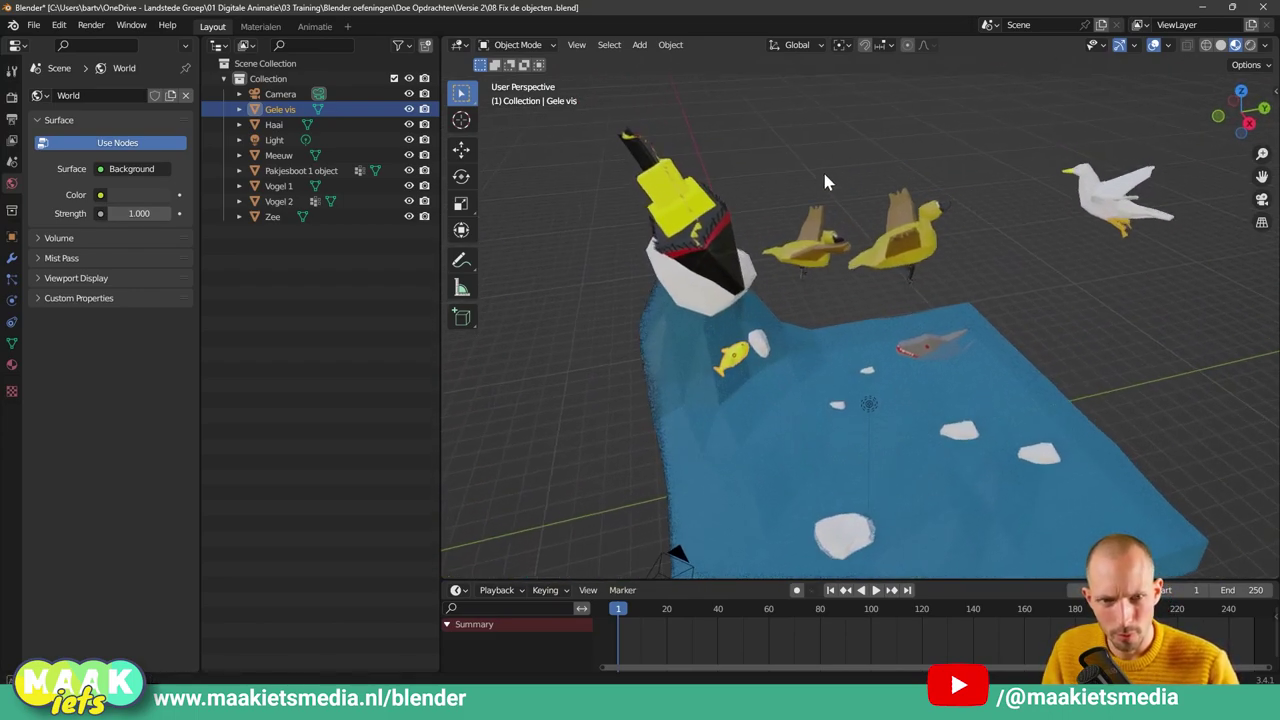
pyautogui.click(1123, 226)
pyautogui.moveTo(1066, 275)
pyautogui.keyDown('shift'); pyautogui.mouseDown(button='middle')
pyautogui.moveTo(1022, 268)
pyautogui.moveTo(956, 295)
pyautogui.mouseUp(button='middle'); pyautogui.keyUp('shift')
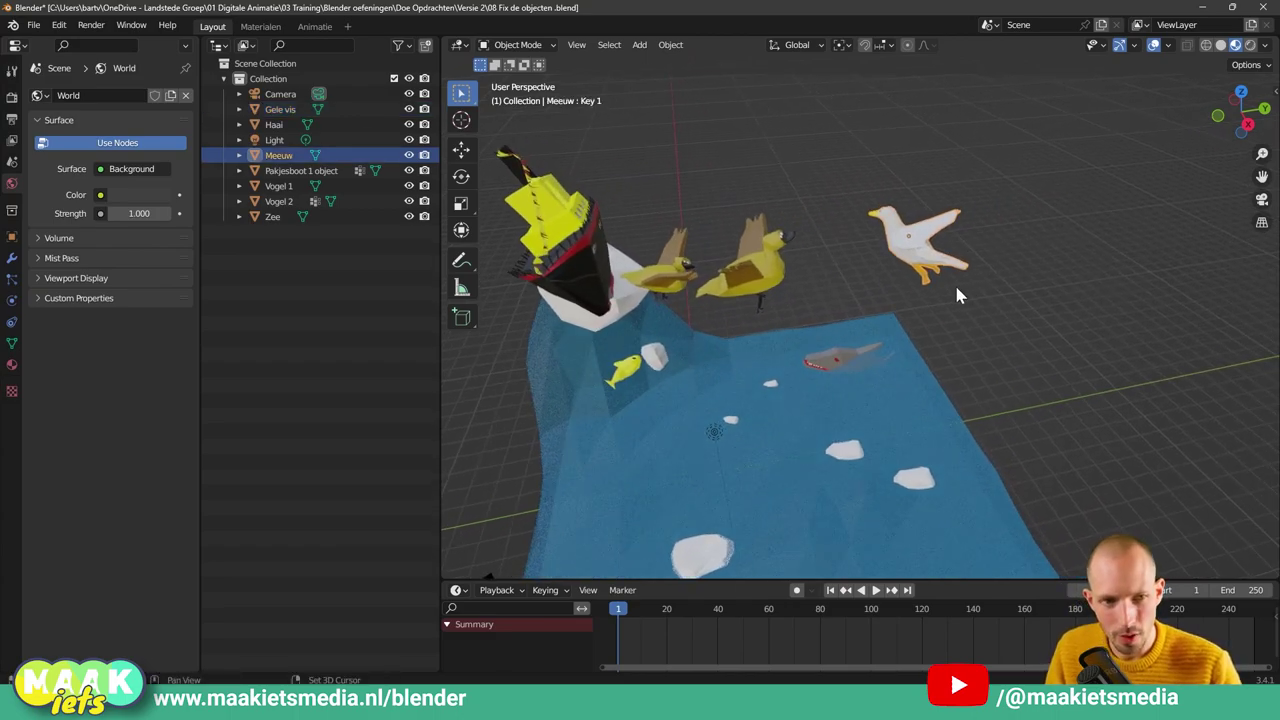
# Apply scale to Meeuw, then to all objects except the camera, and select the sea Zee
pyautogui.hotkey('ctrl', 'a')
pyautogui.click(893, 262)
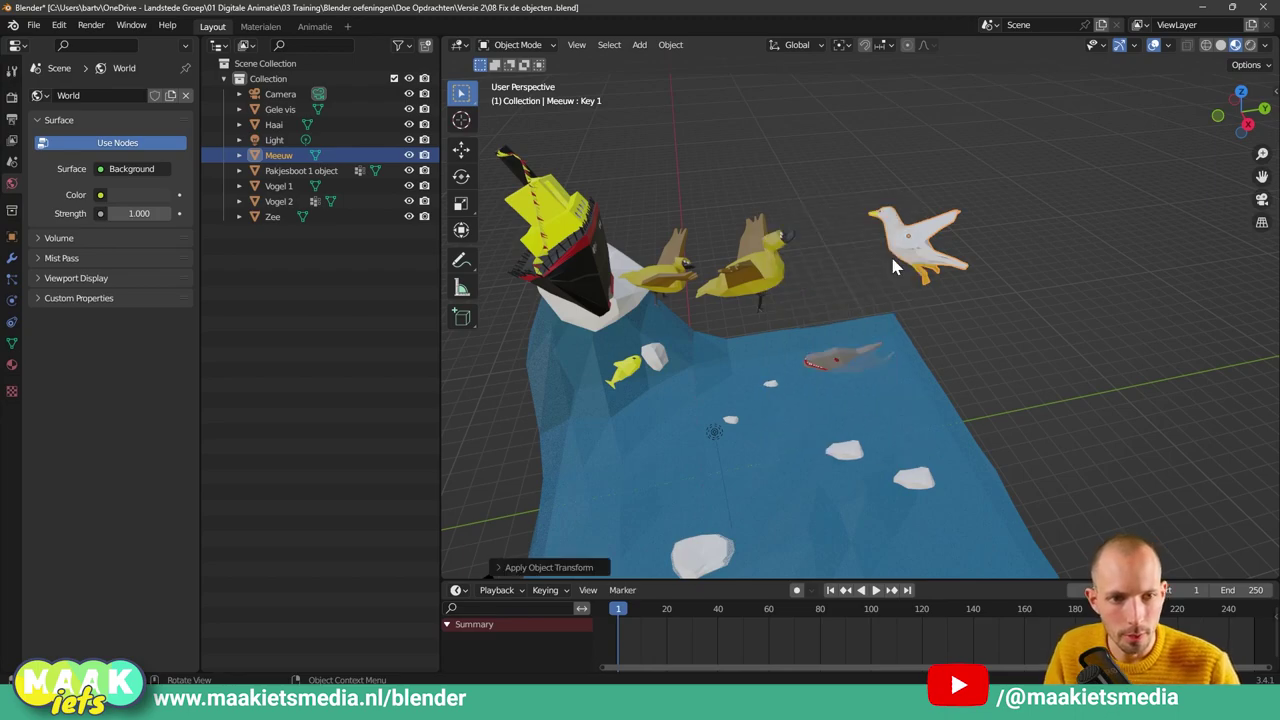
pyautogui.click(757, 270)
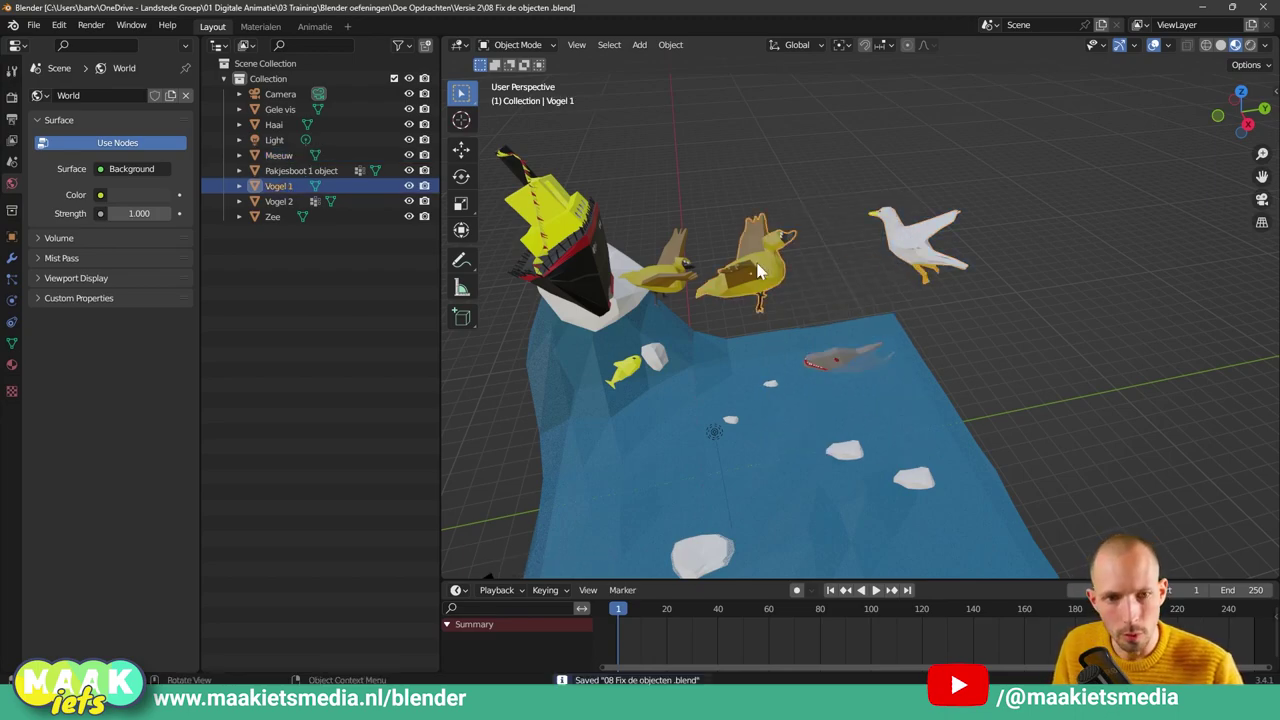
pyautogui.moveTo(966, 120); pyautogui.dragTo(538, 422)
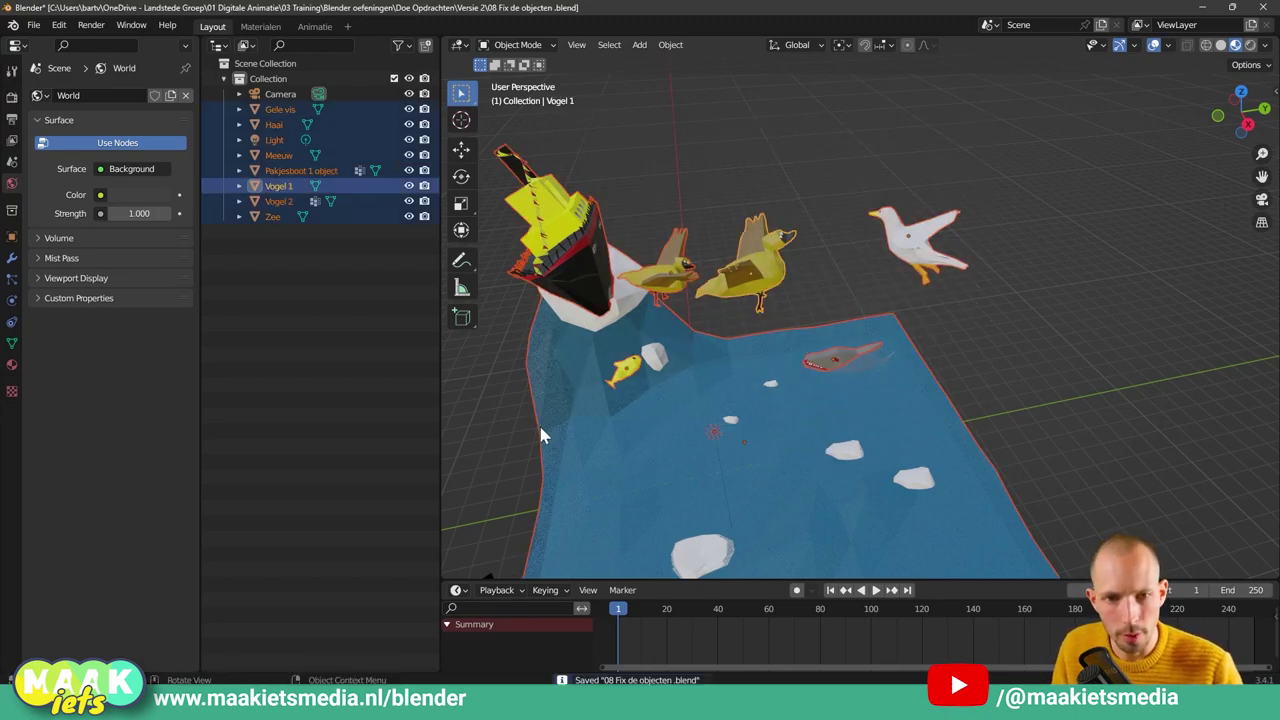
pyautogui.scroll(-2, 788, 222)
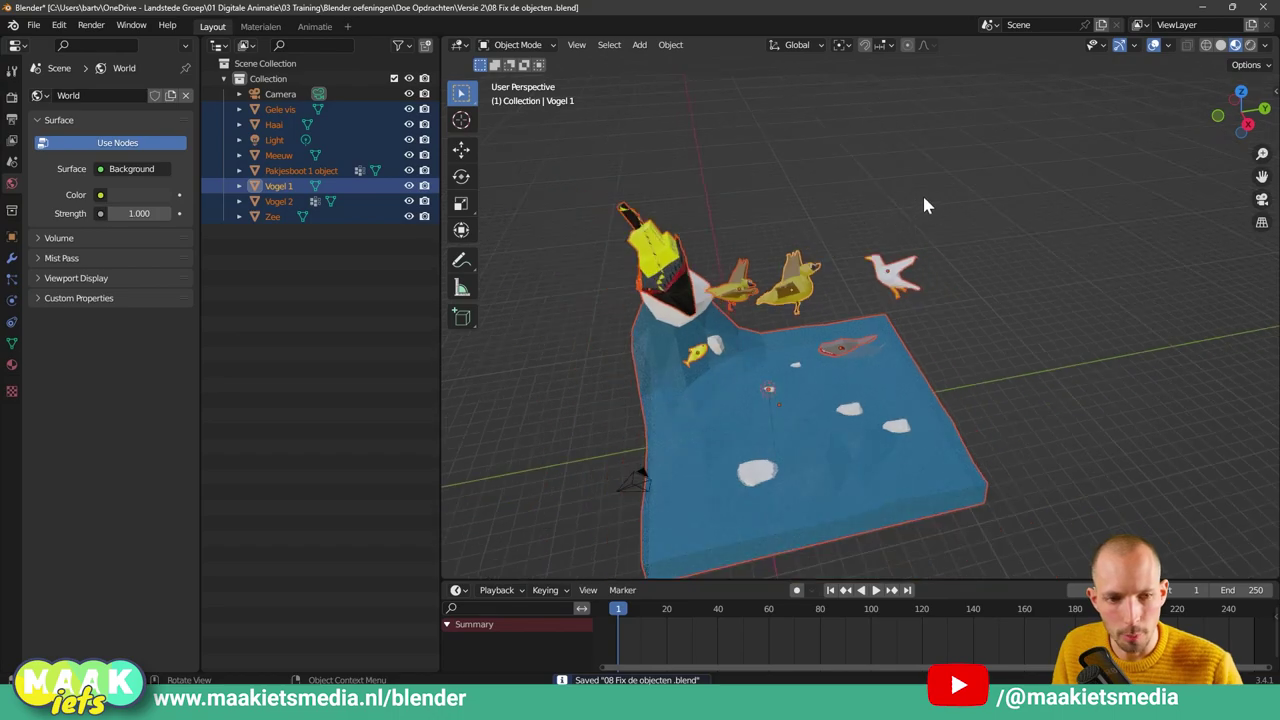
pyautogui.hotkey('ctrl', 'a')
pyautogui.click(788, 271)
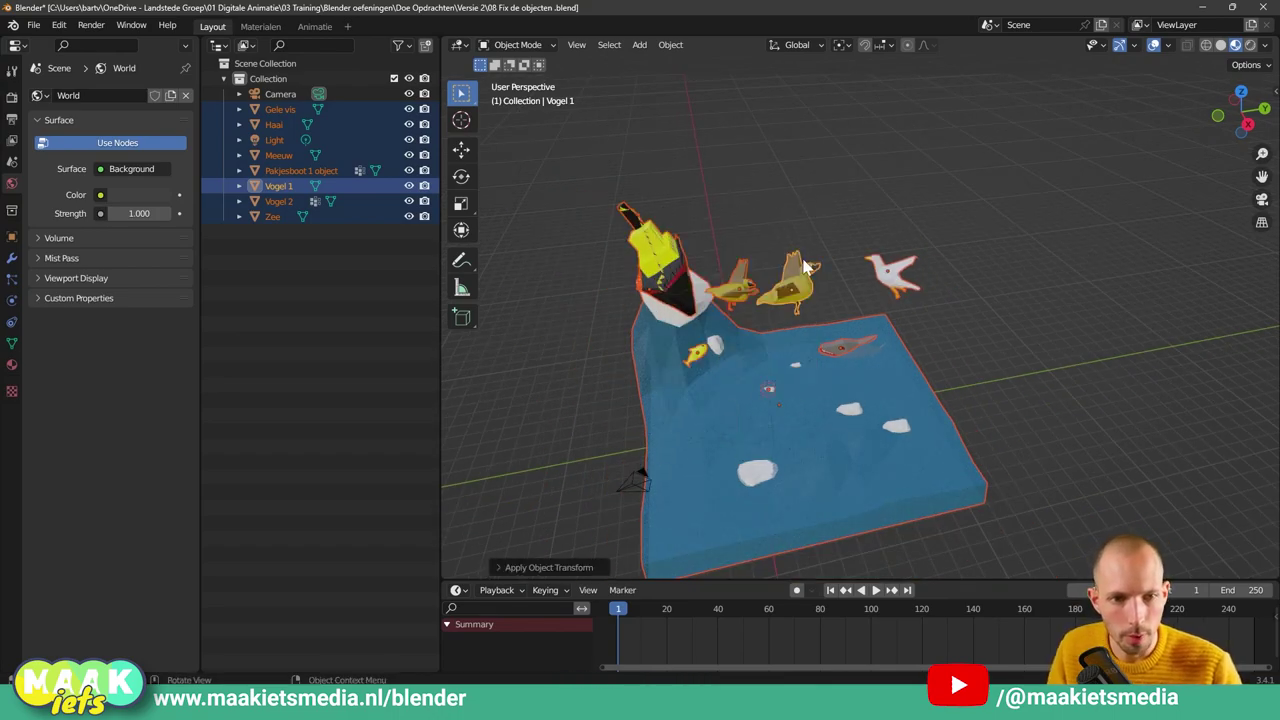
pyautogui.click(865, 317)
pyautogui.click(867, 373)
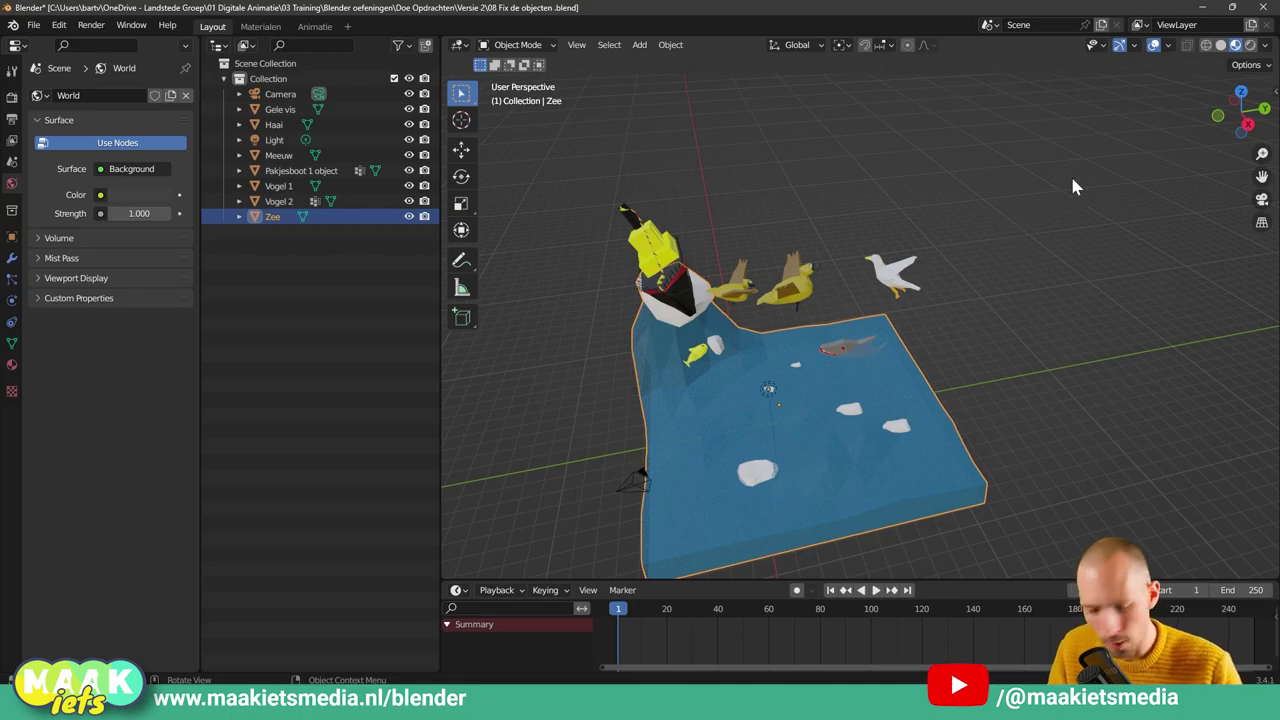
# Show the sea Zee's transform values to confirm its scale reads 1.000
pyautogui.press('n')
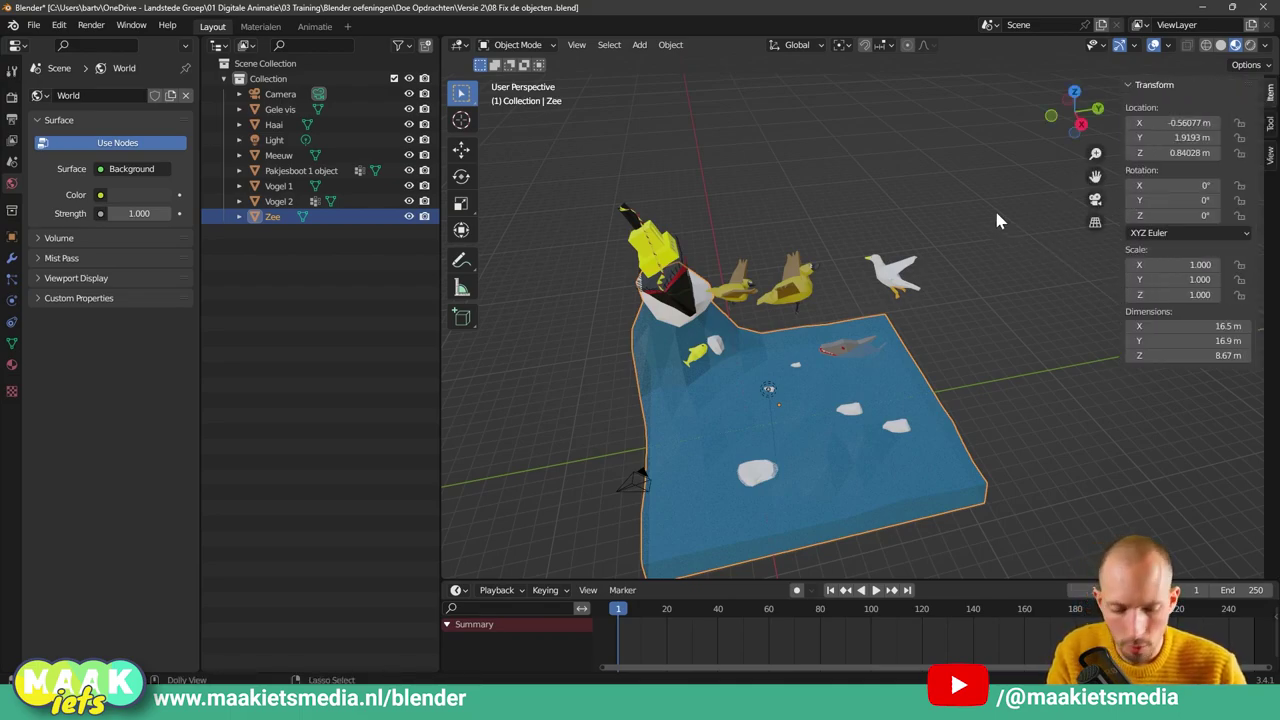
pyautogui.moveTo(962, 187); pyautogui.dragTo(1165, 303)
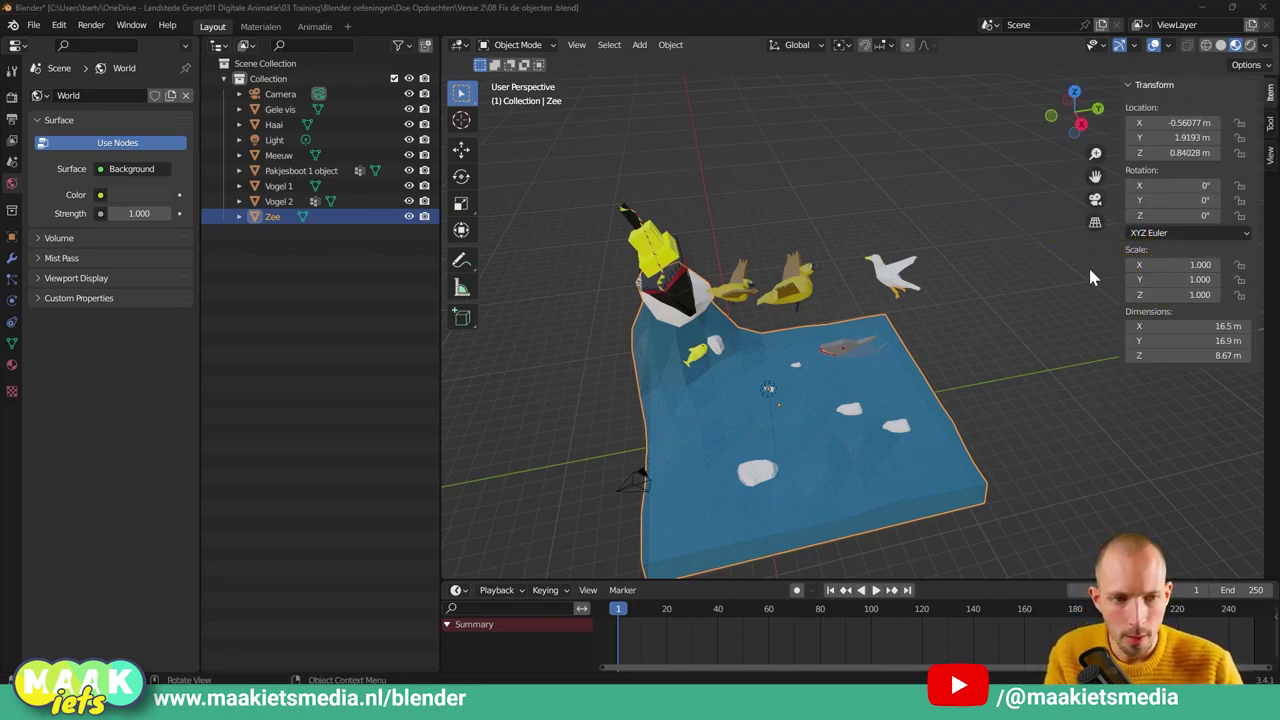
pyautogui.click(1016, 278)
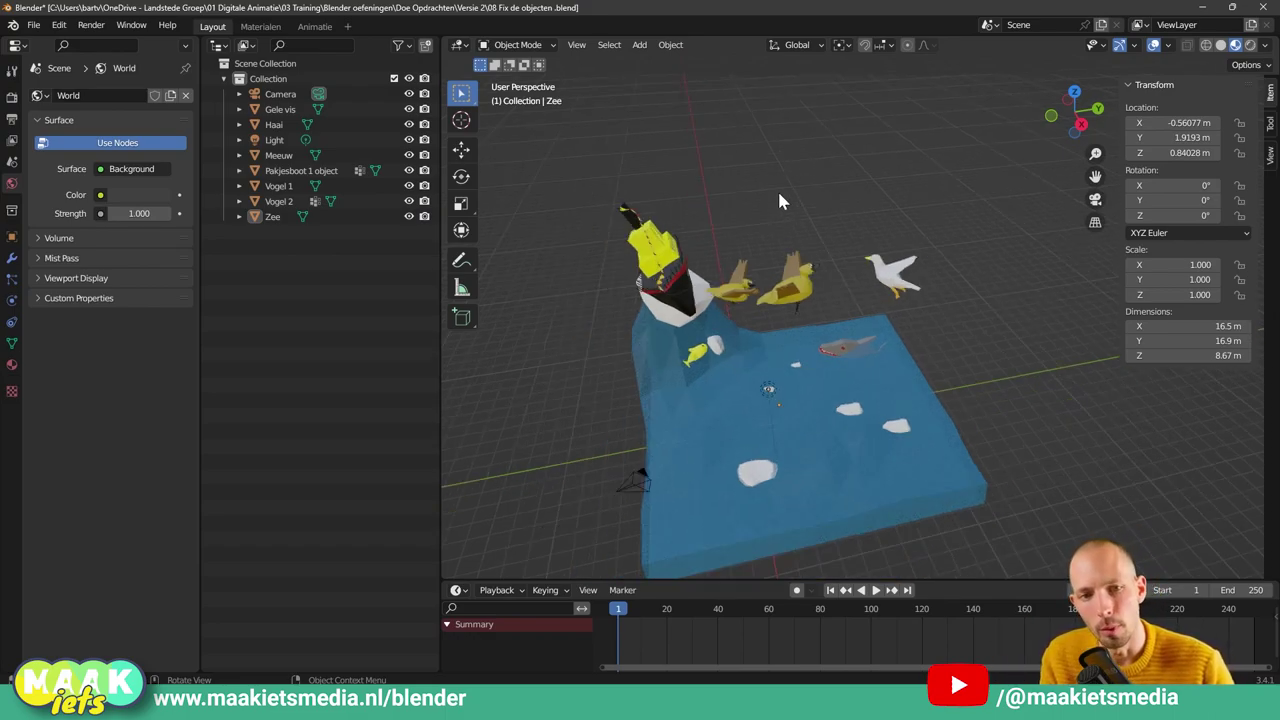
pyautogui.moveTo(780, 200); pyautogui.dragTo(958, 432, button='middle')
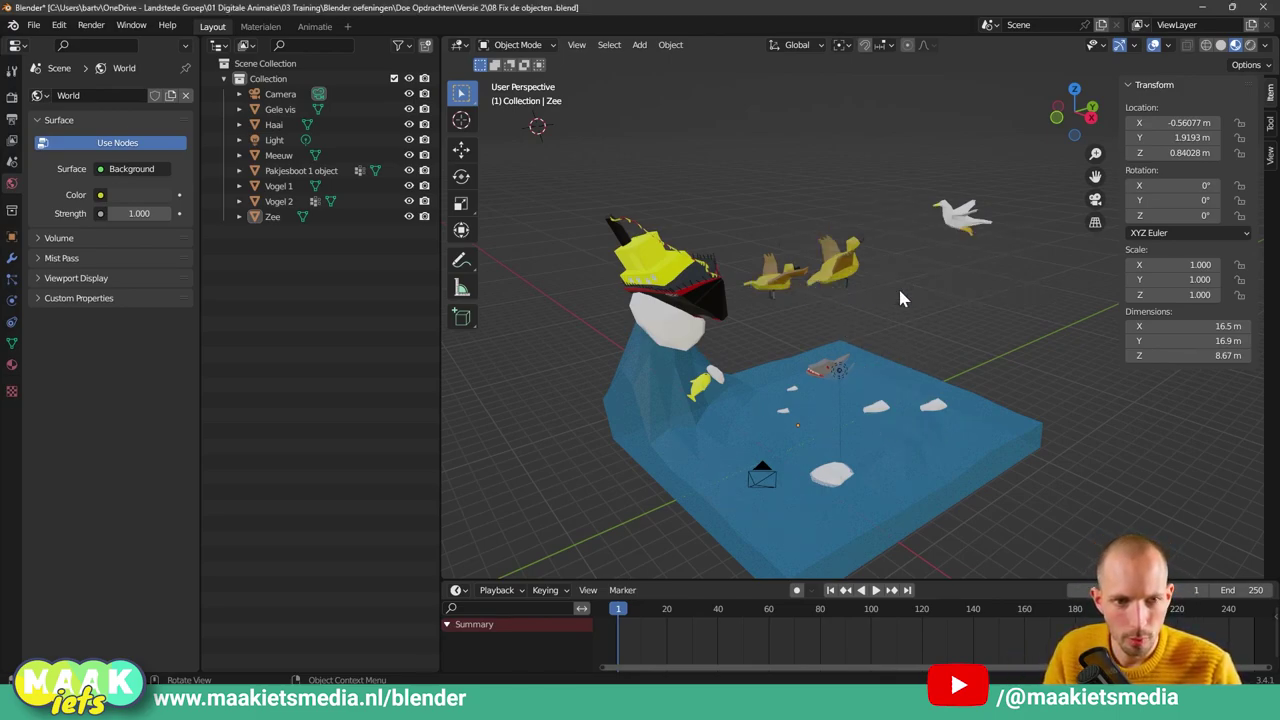
# Set the transform orientation to Local after briefly trying View
pyautogui.press(',')
pyautogui.click(932, 290)
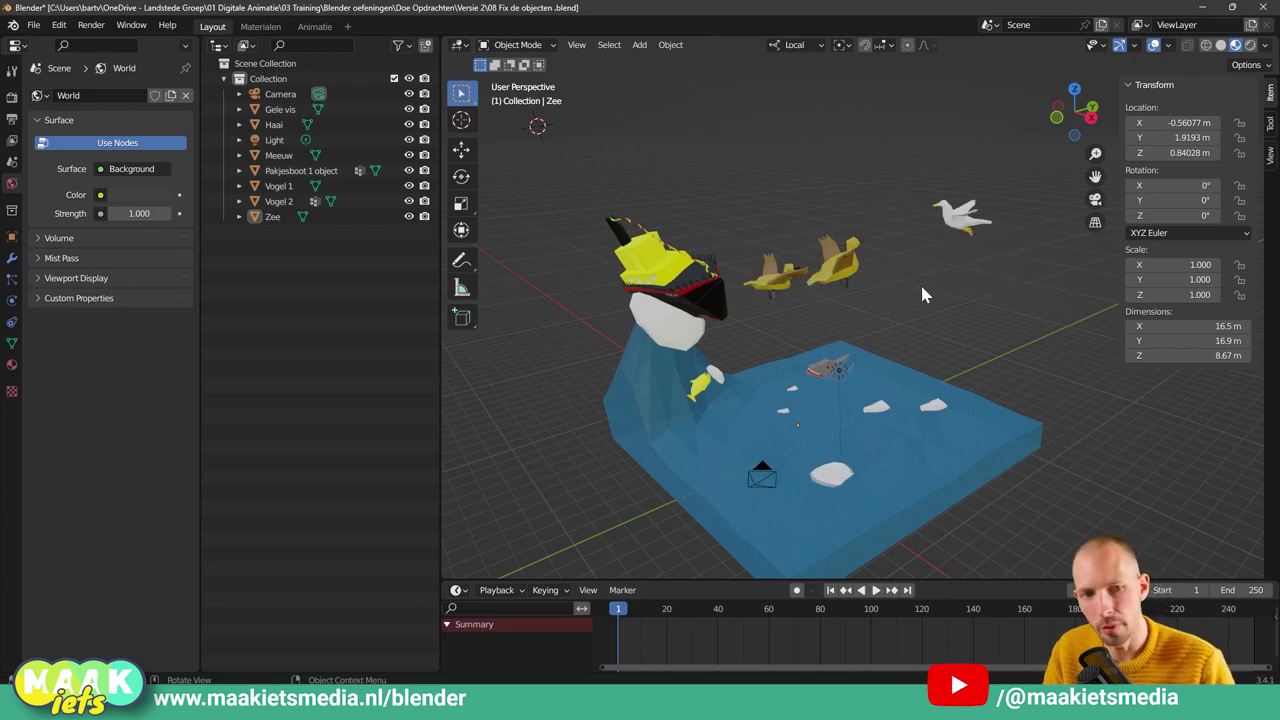
pyautogui.press('.')
pyautogui.press('.')
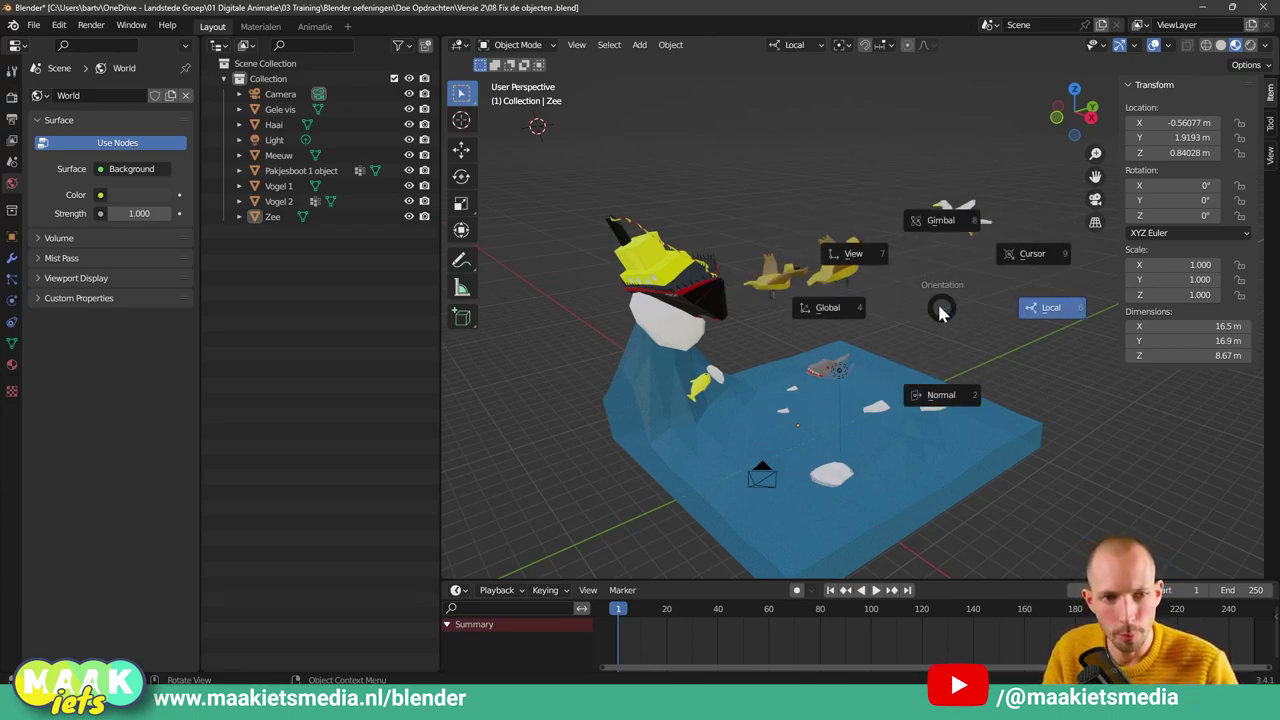
pyautogui.press('.')
pyautogui.press(',')
pyautogui.click(700, 214)
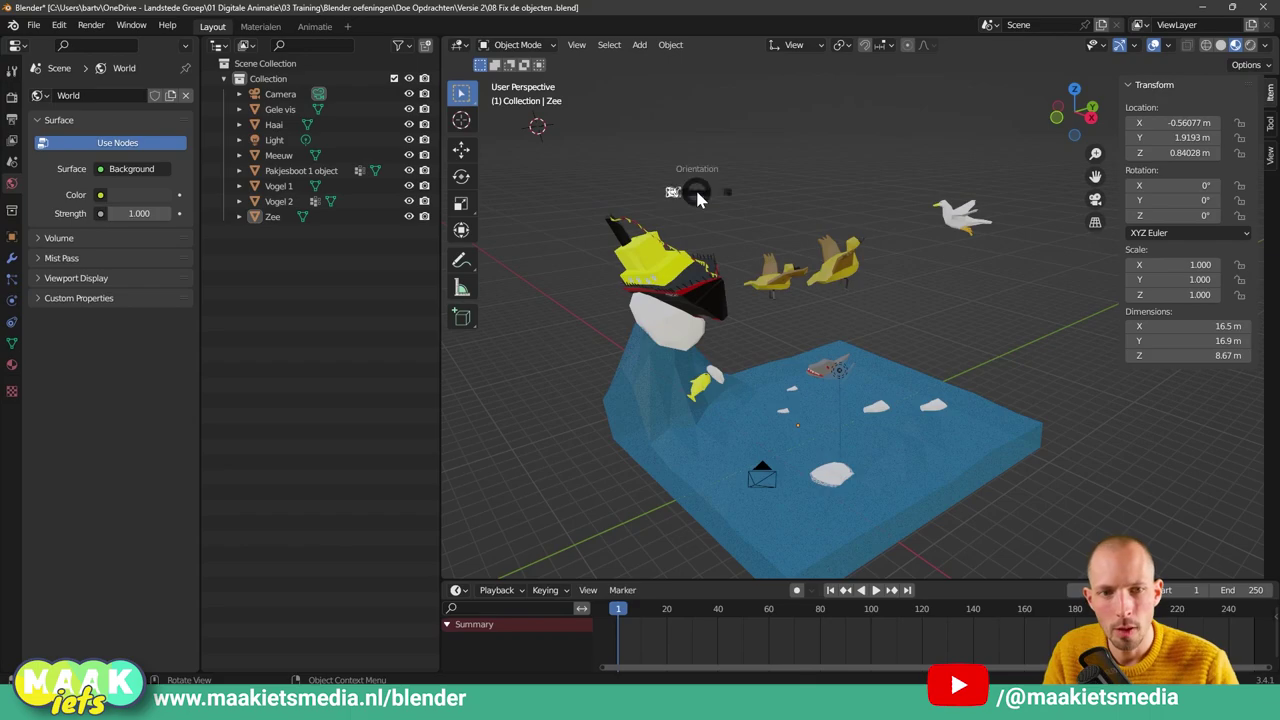
pyautogui.press(',')
pyautogui.click(950, 299)
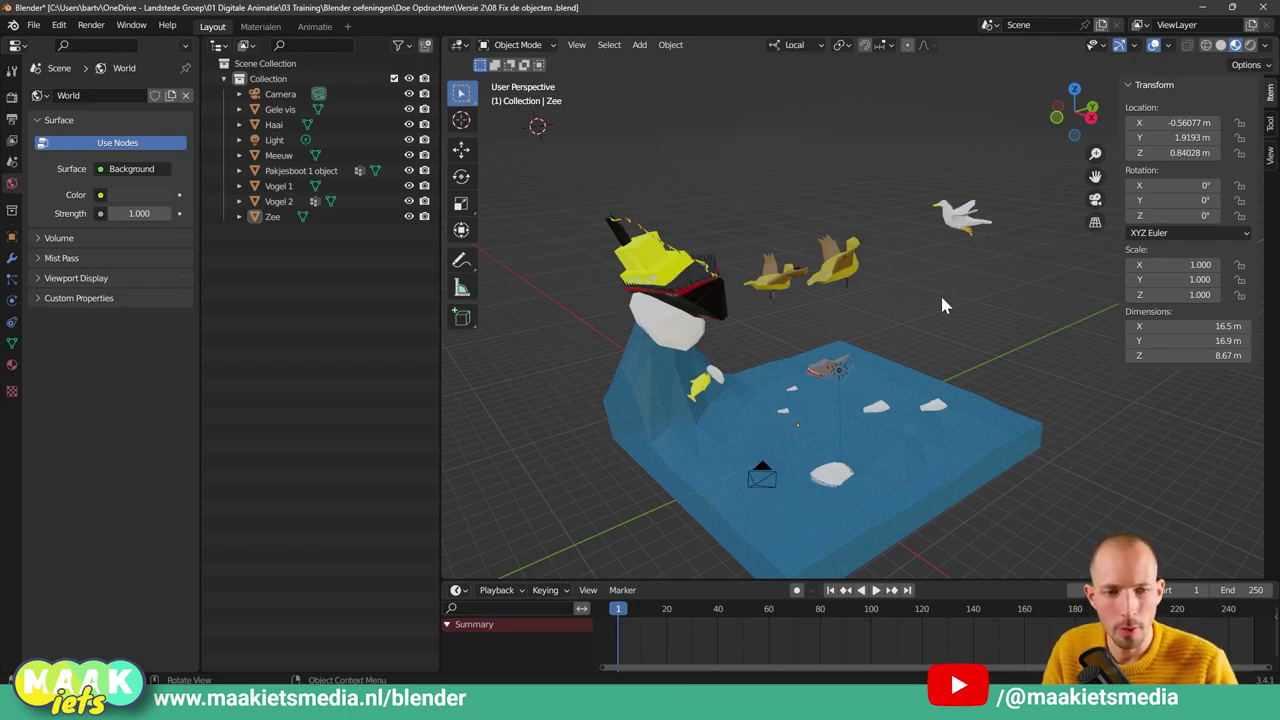
pyautogui.moveTo(940, 300); pyautogui.dragTo(910, 333, button='middle')
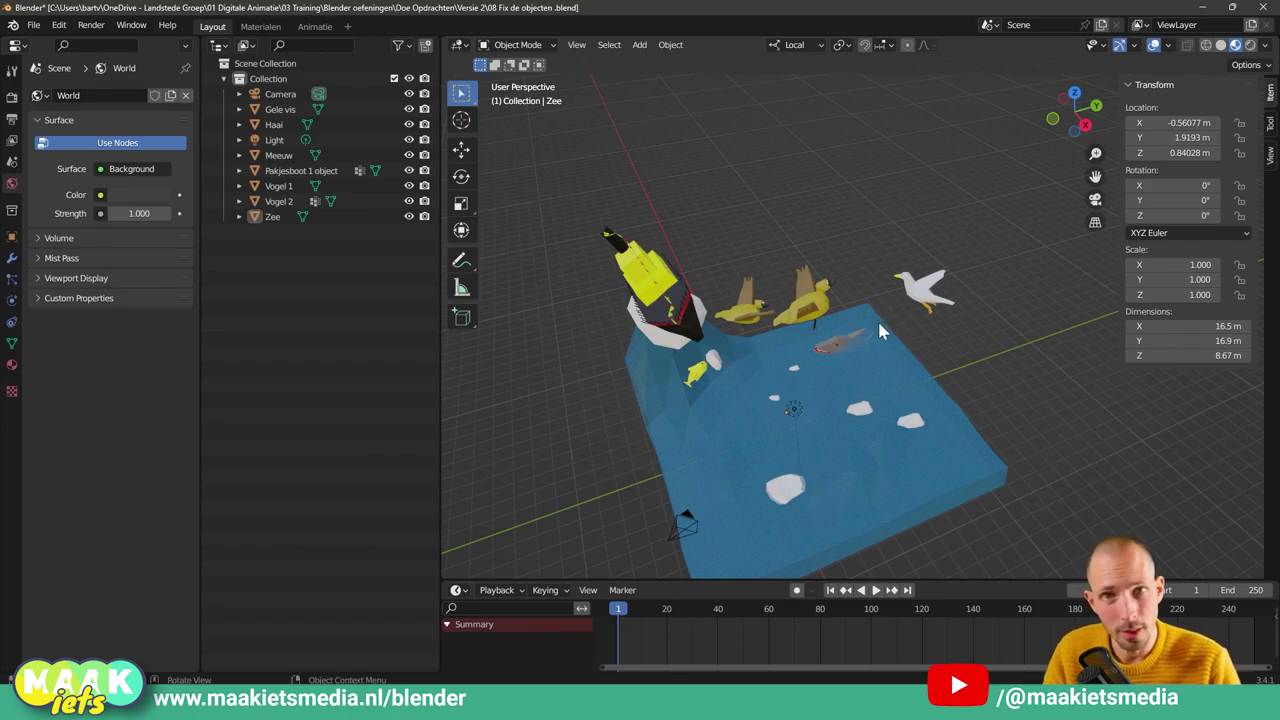